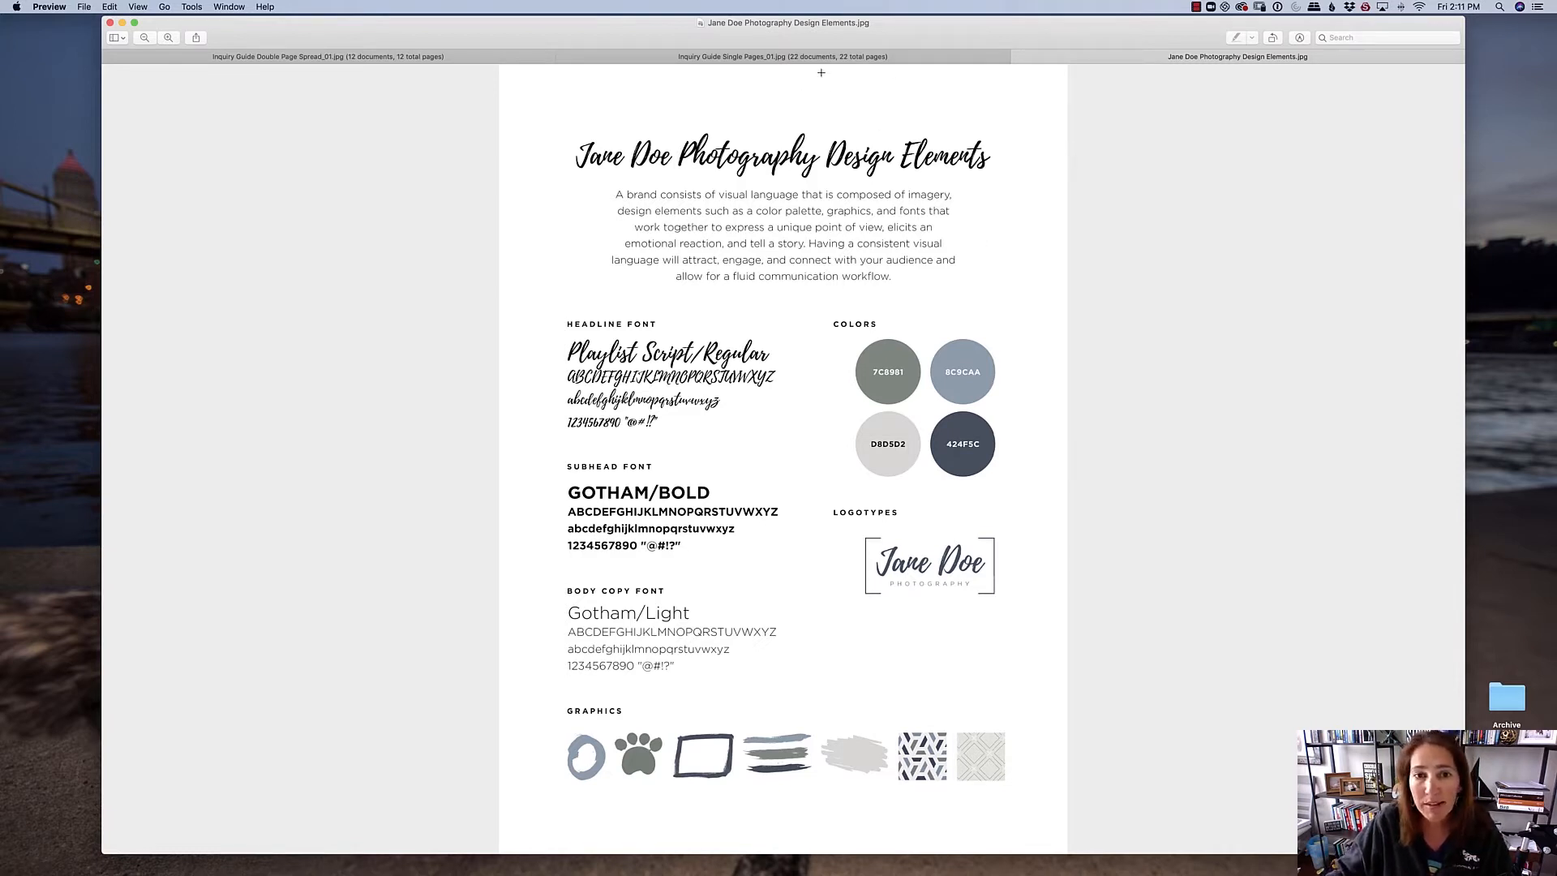
- Compare the single-page and double-page versions of the inquiry guide, viewing the "My dog won't sit still" spread and browsing the single pages
click(772, 58)
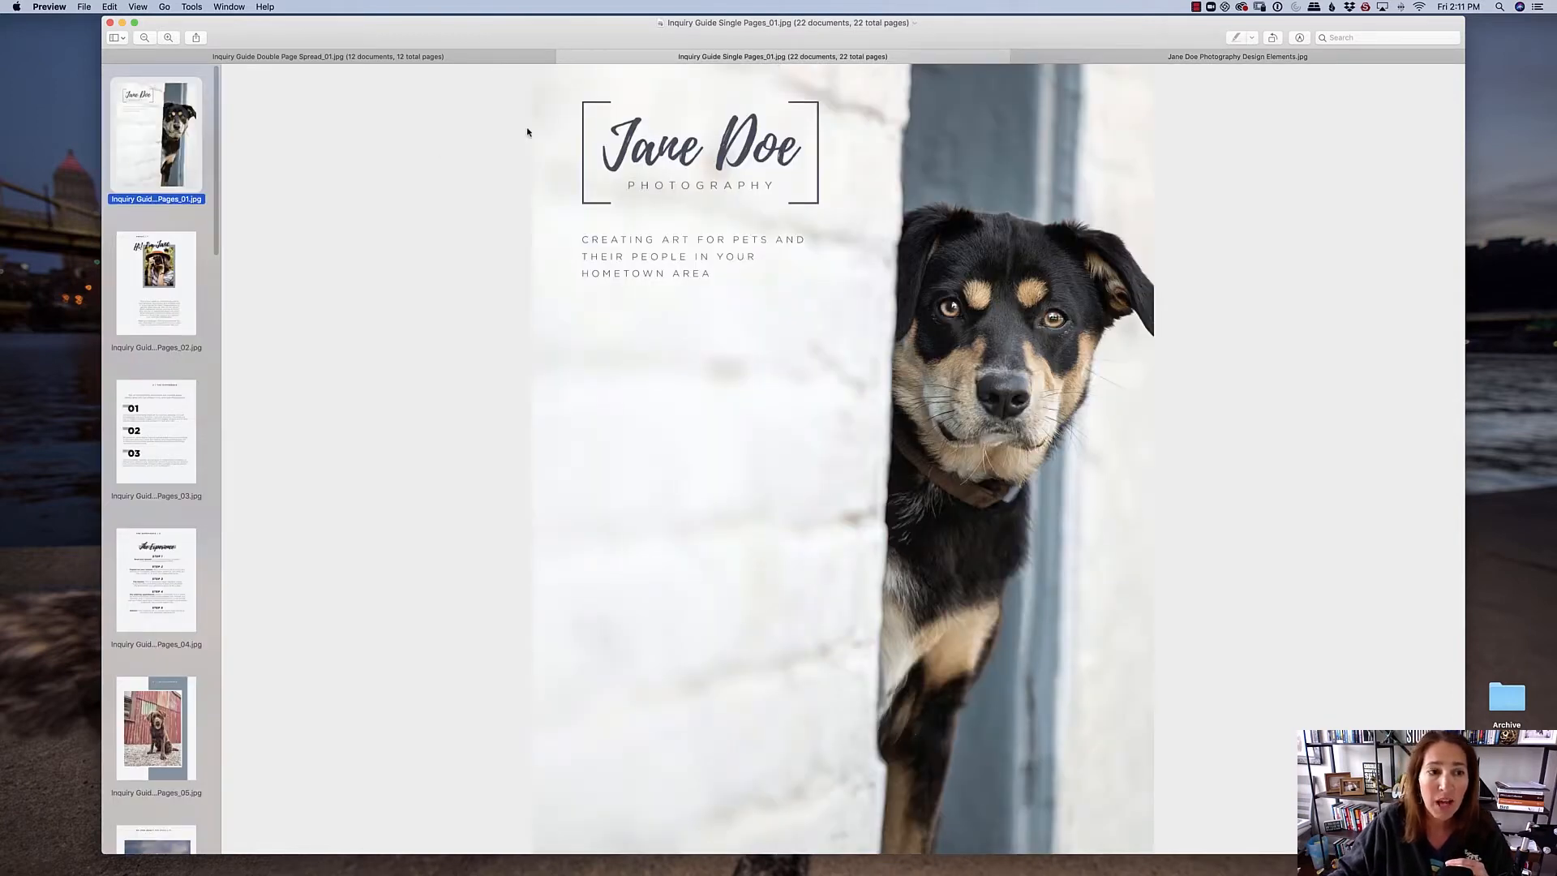
click(389, 58)
click(199, 281)
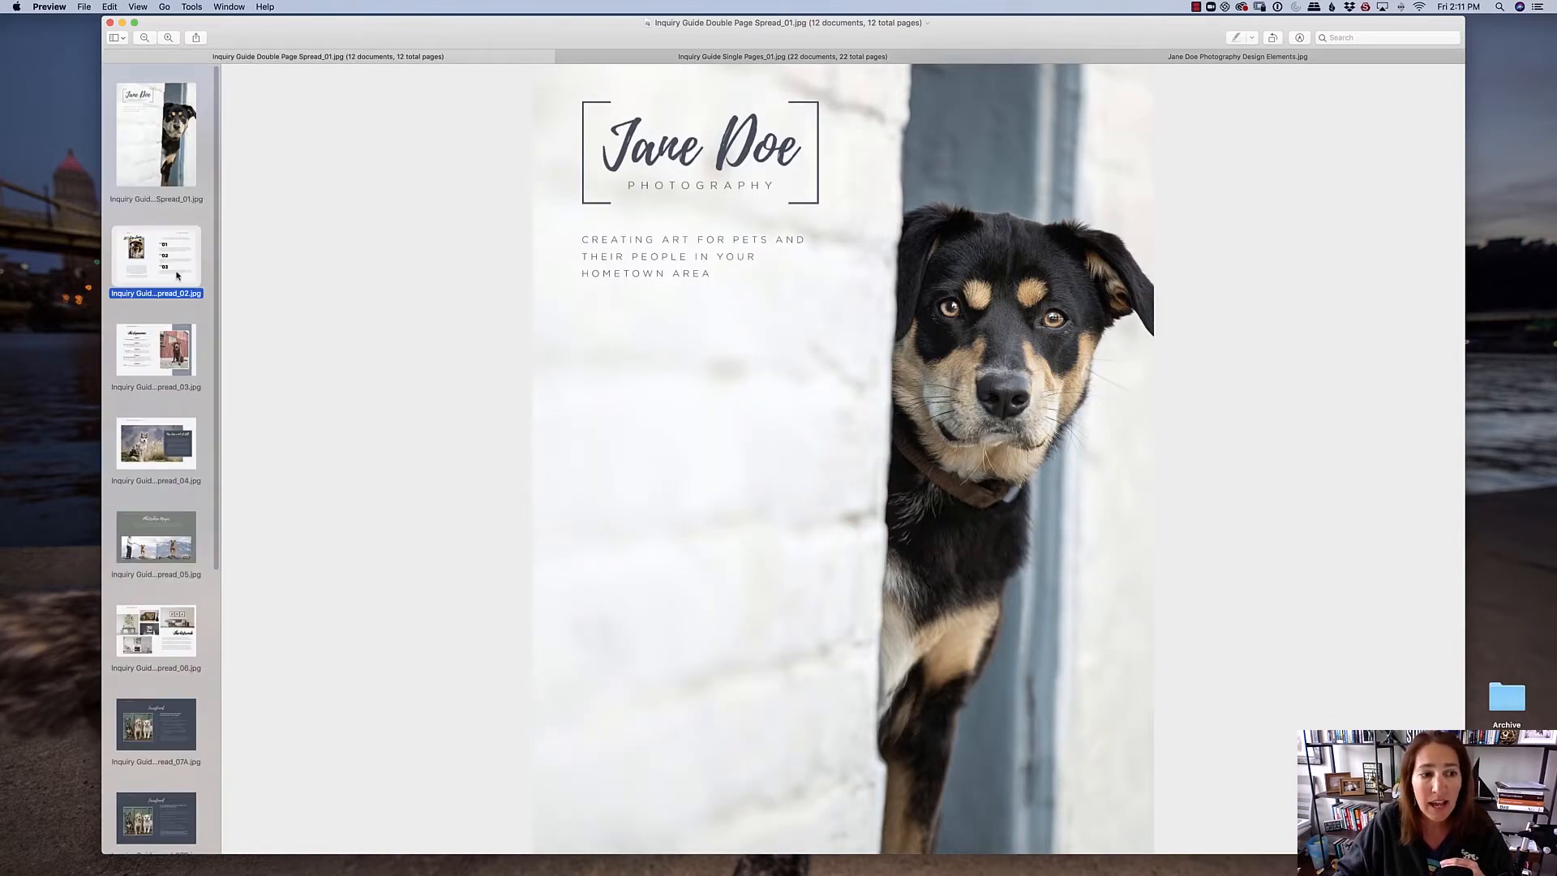
click(193, 474)
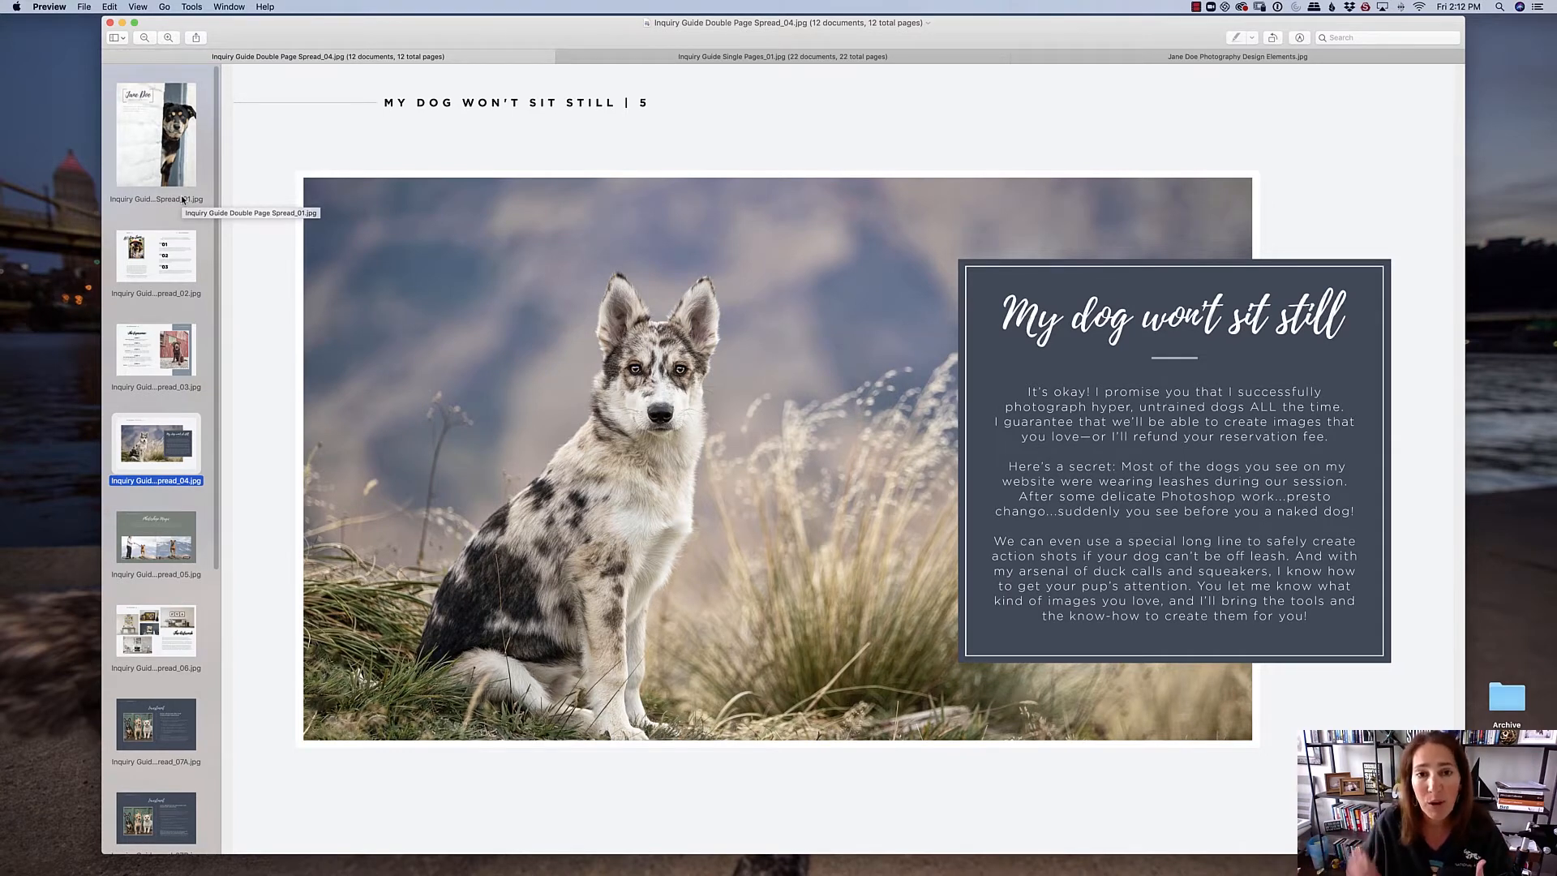
click(732, 58)
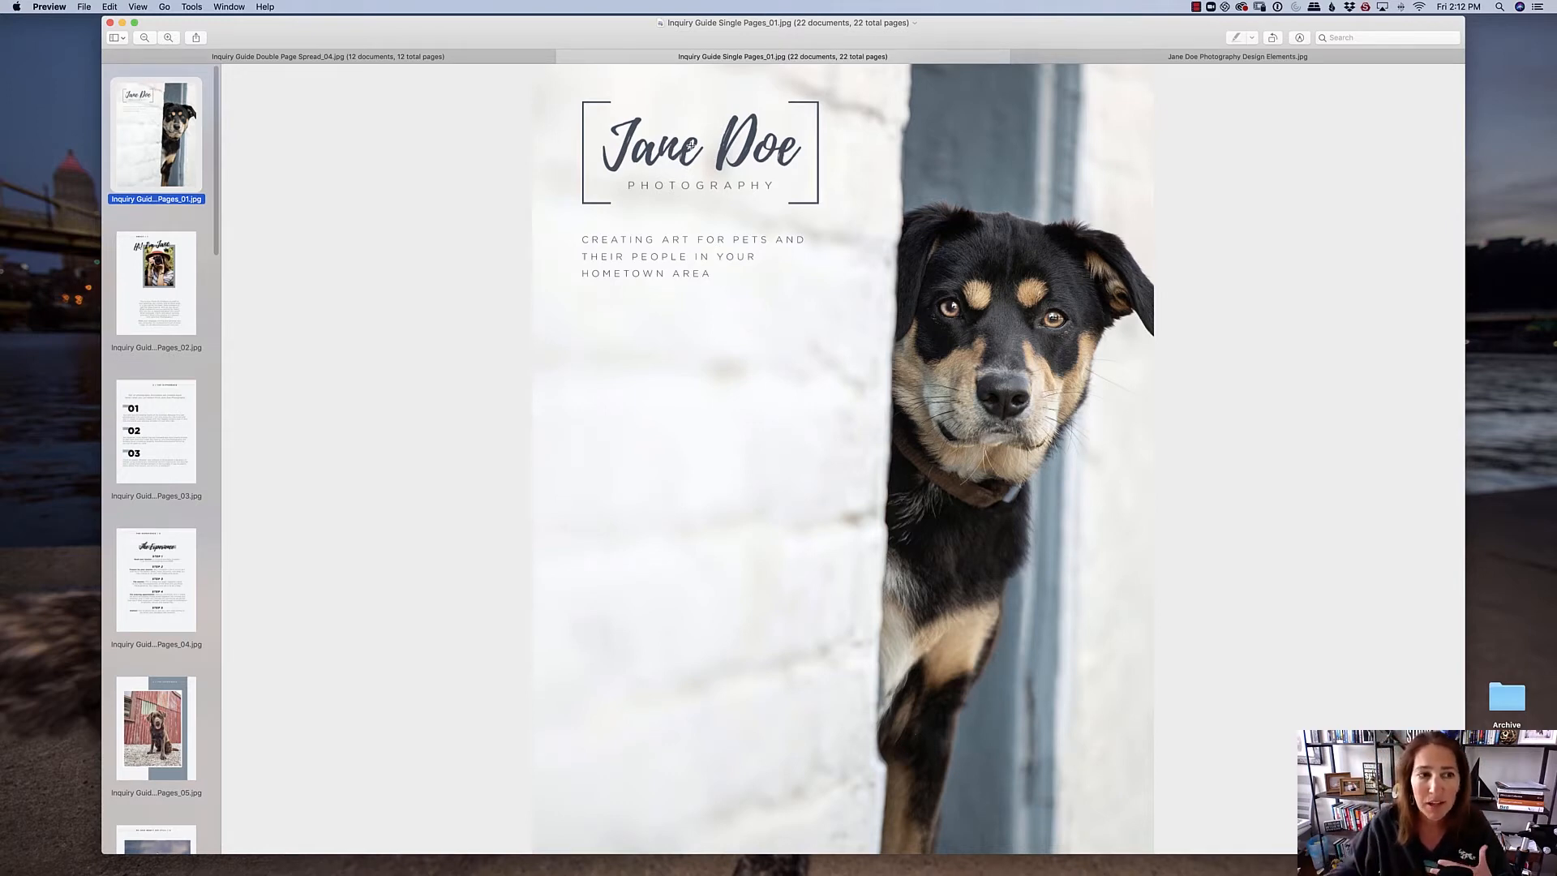
click(470, 58)
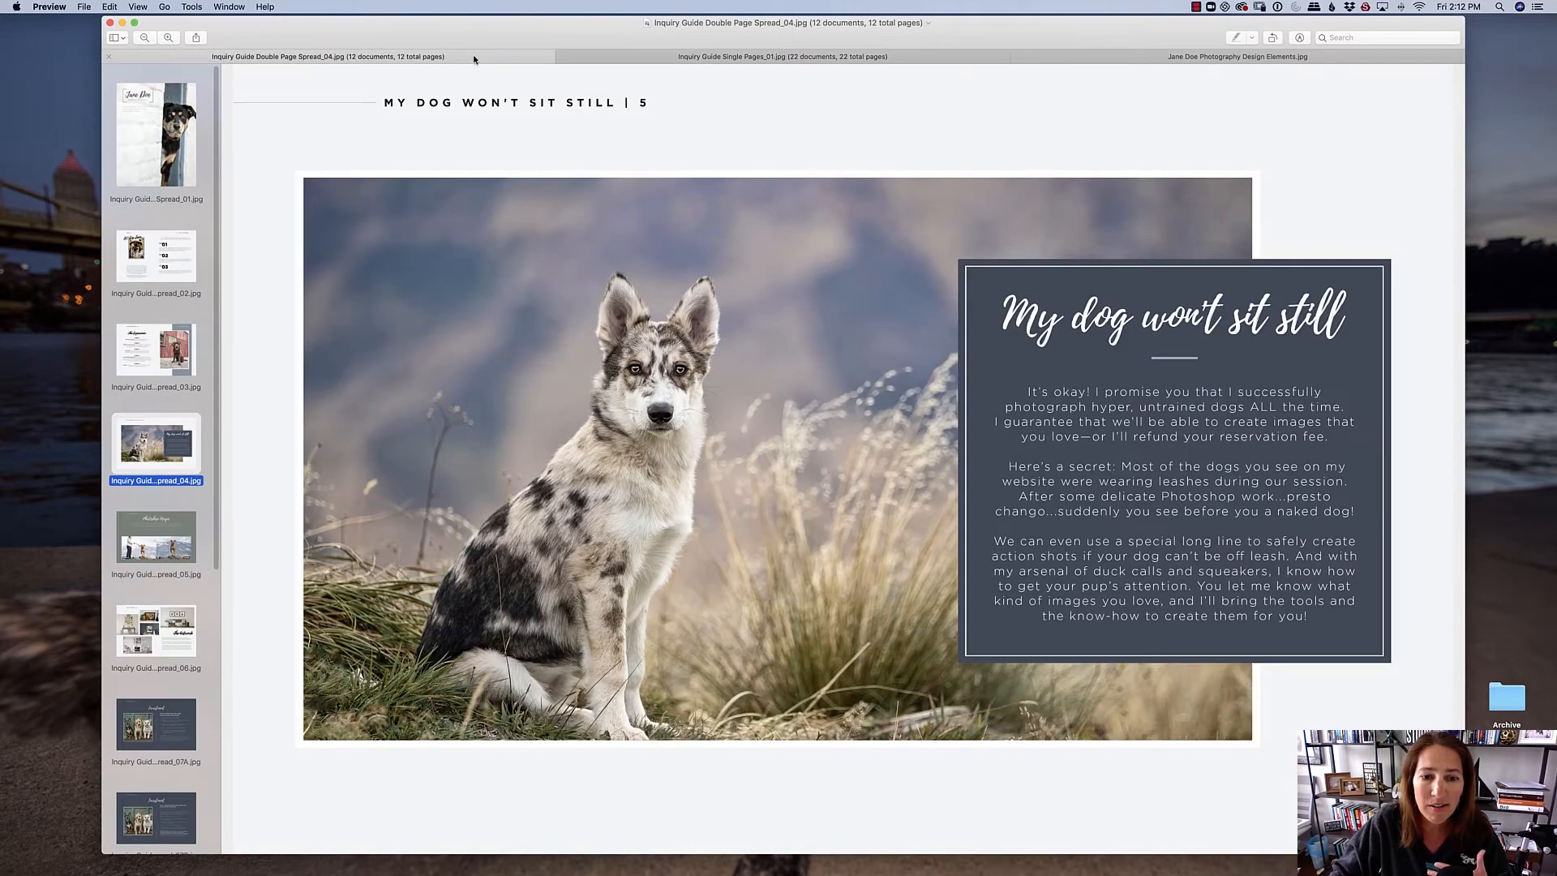
click(724, 59)
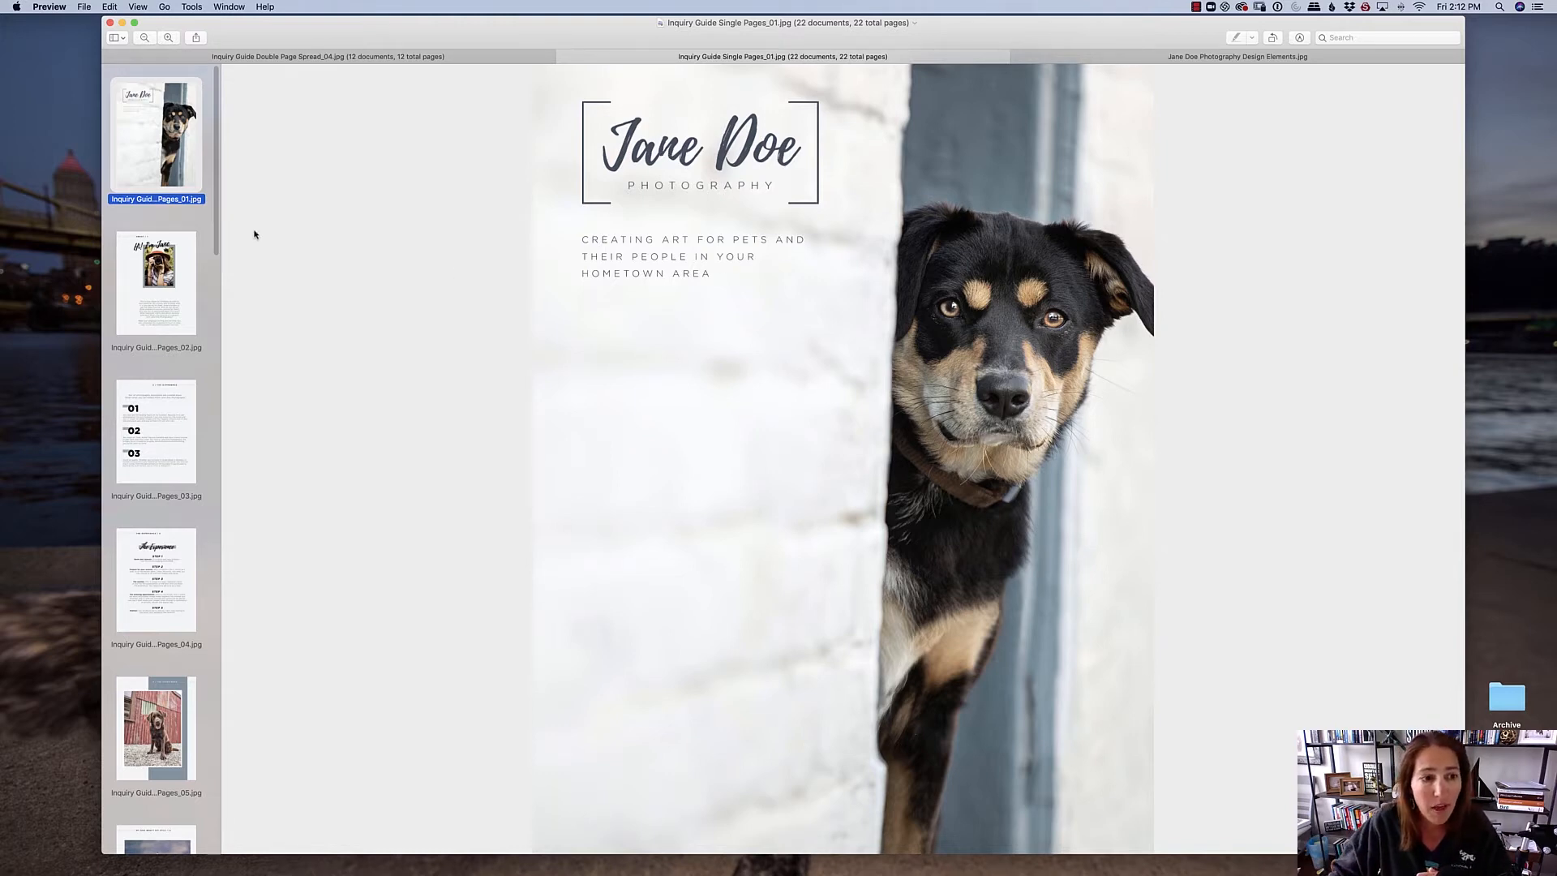
drag(216, 247, 229, 469)
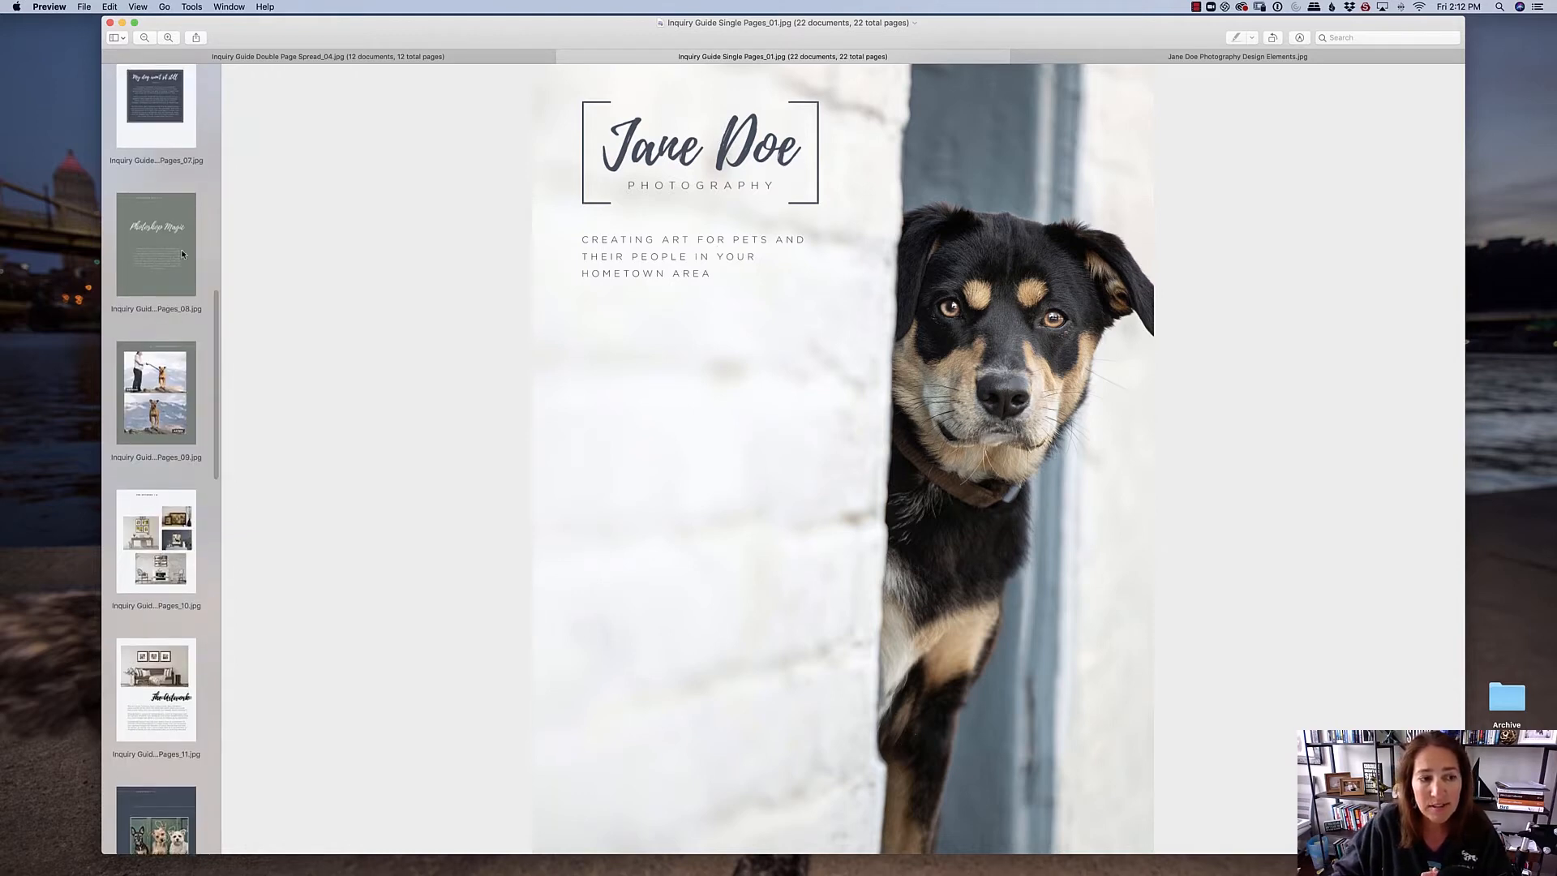
click(489, 57)
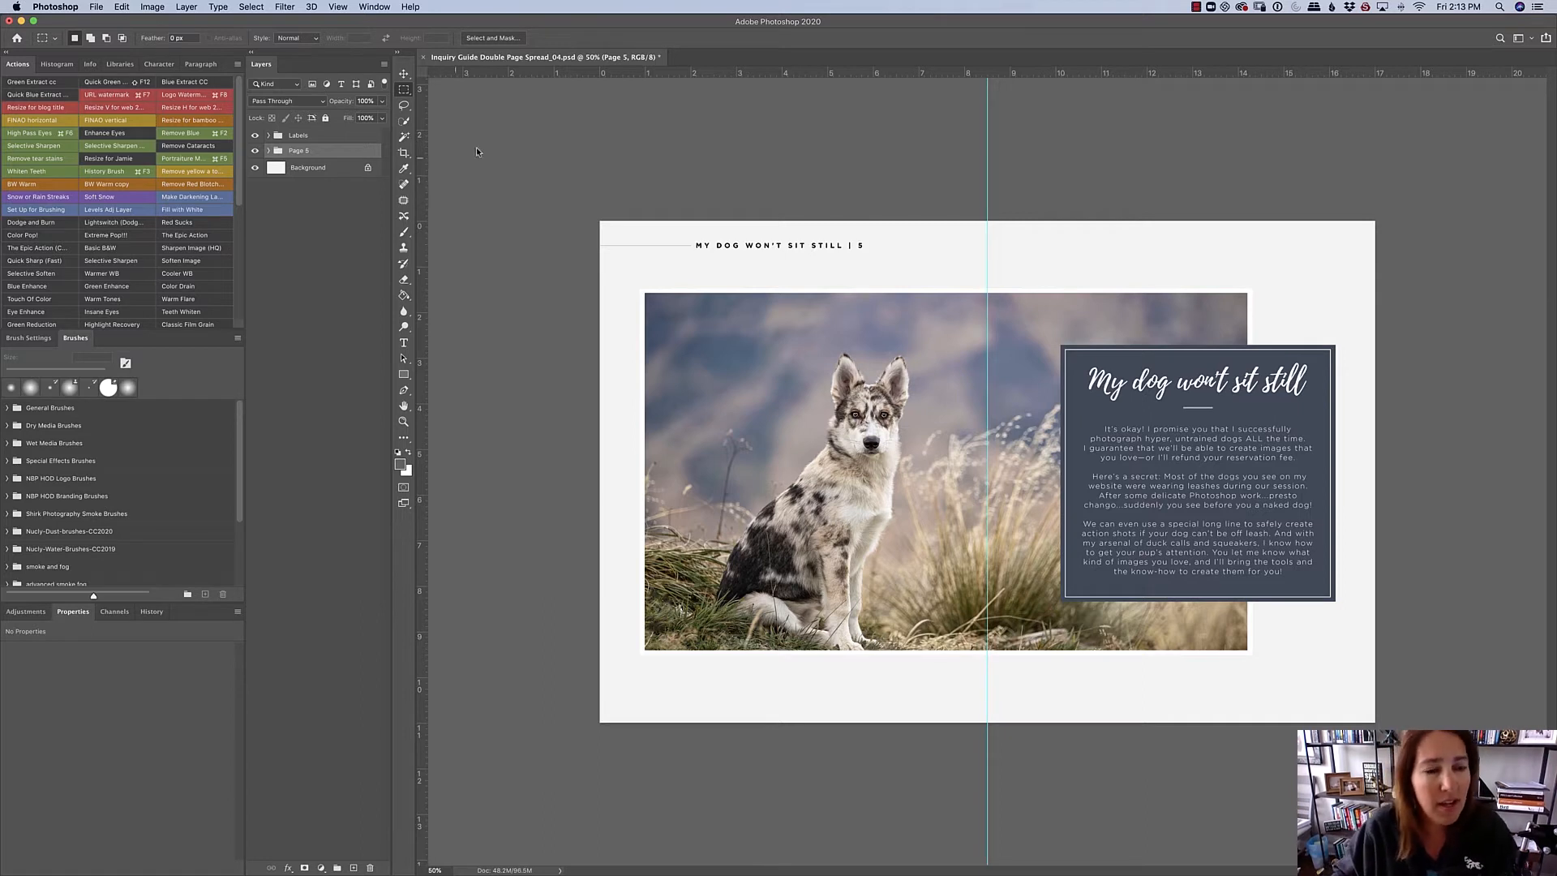
- Expand the Labels layer group and briefly hide and reshow the "MY DOG WON'T SIT STILL | 5" text layer
click(268, 135)
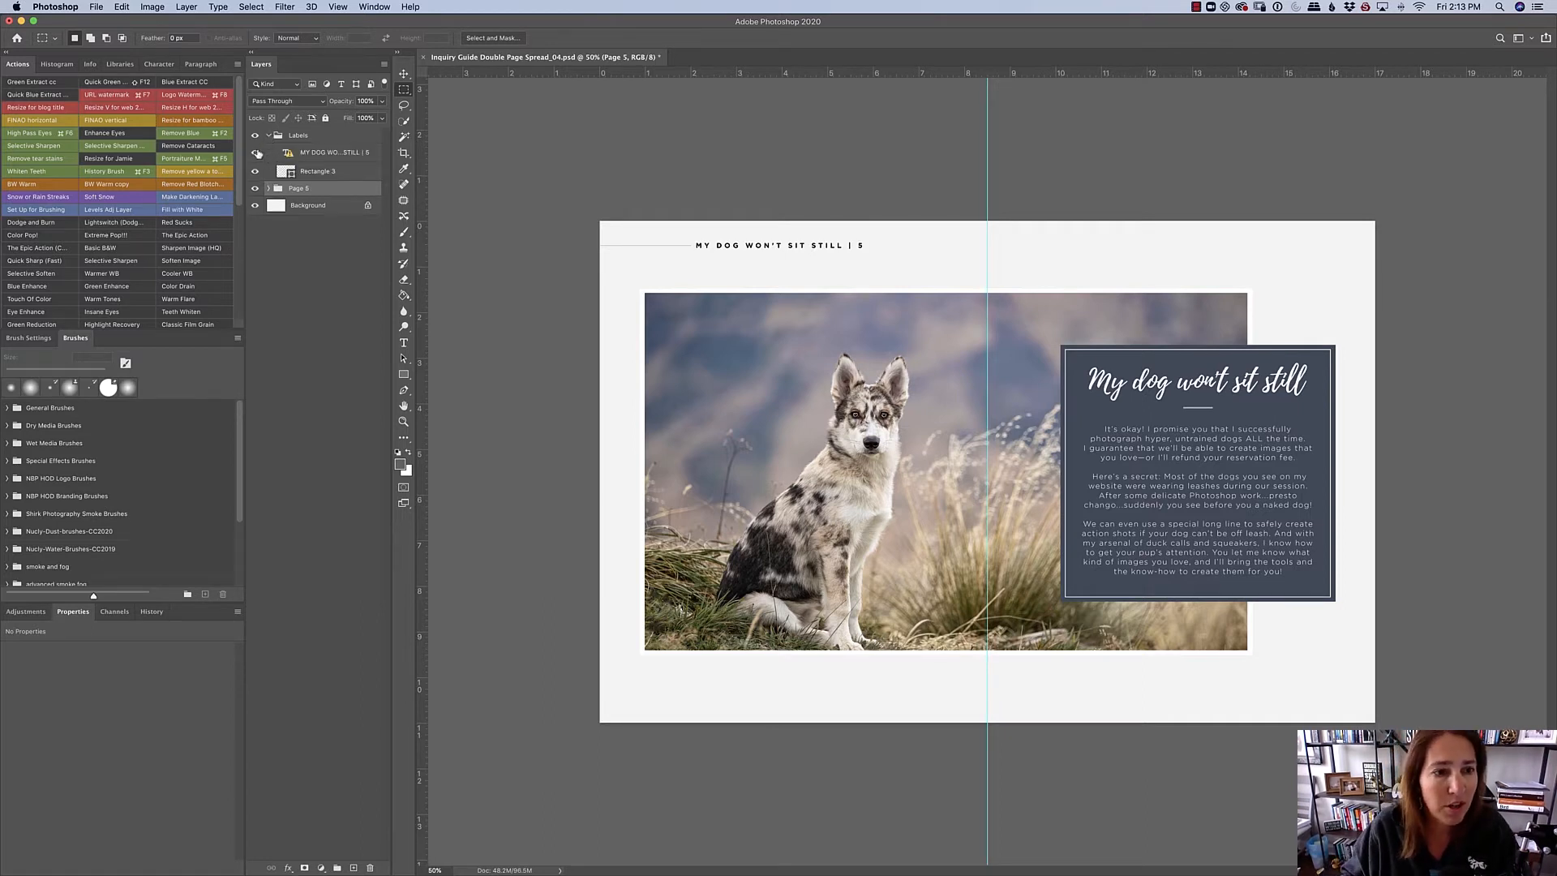
click(255, 153)
click(255, 152)
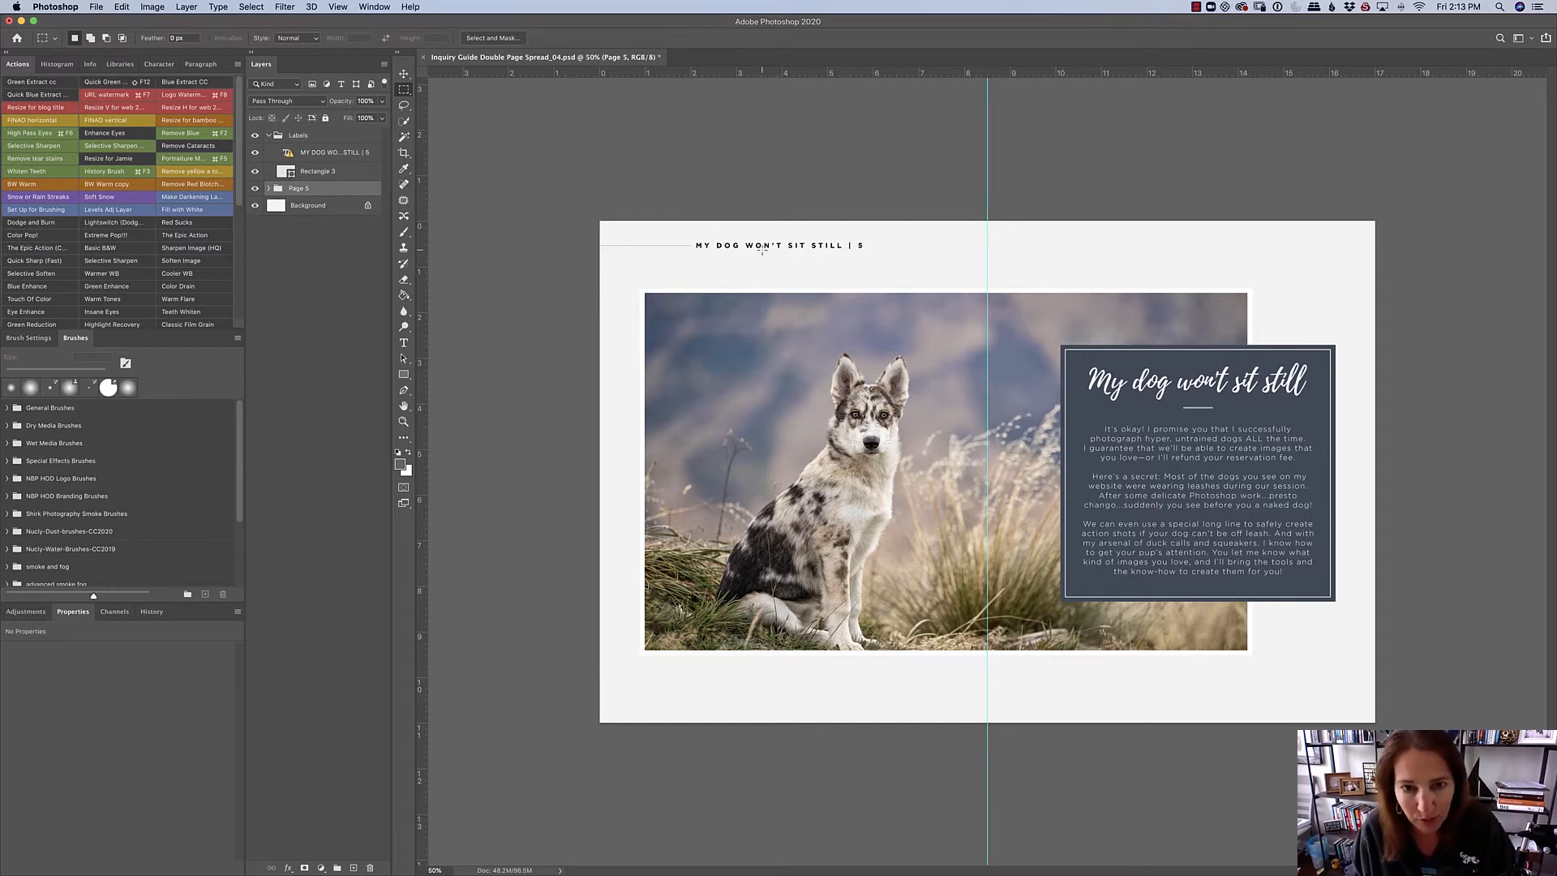
- Try to edit the page label "MY DOG WON'T SIT STILL | 5", decline the font substitution, and collapse the Labels group
key(t)
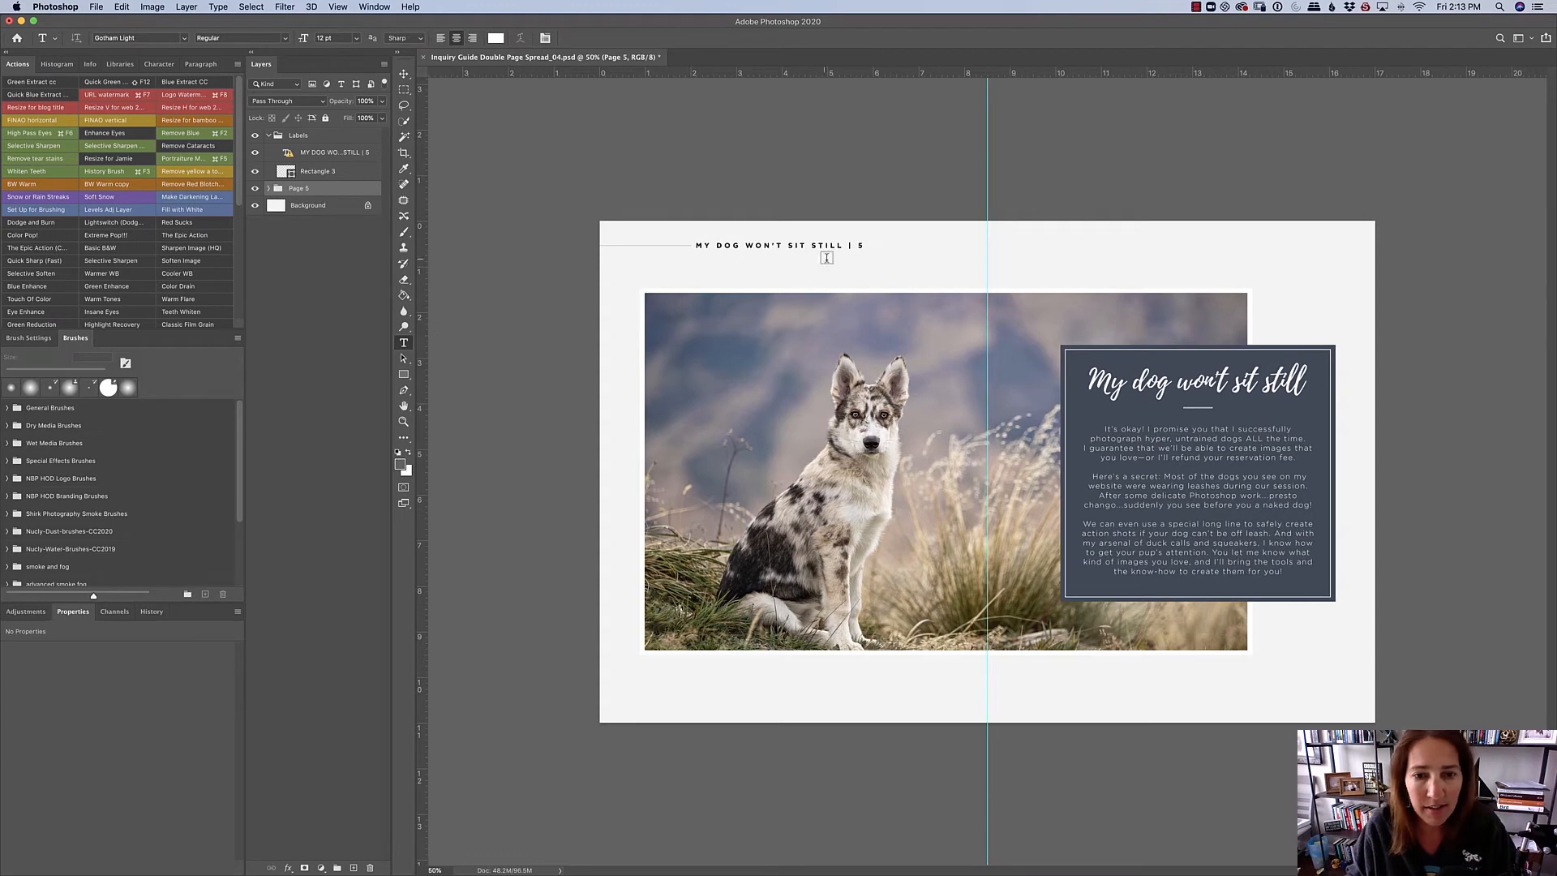
click(799, 248)
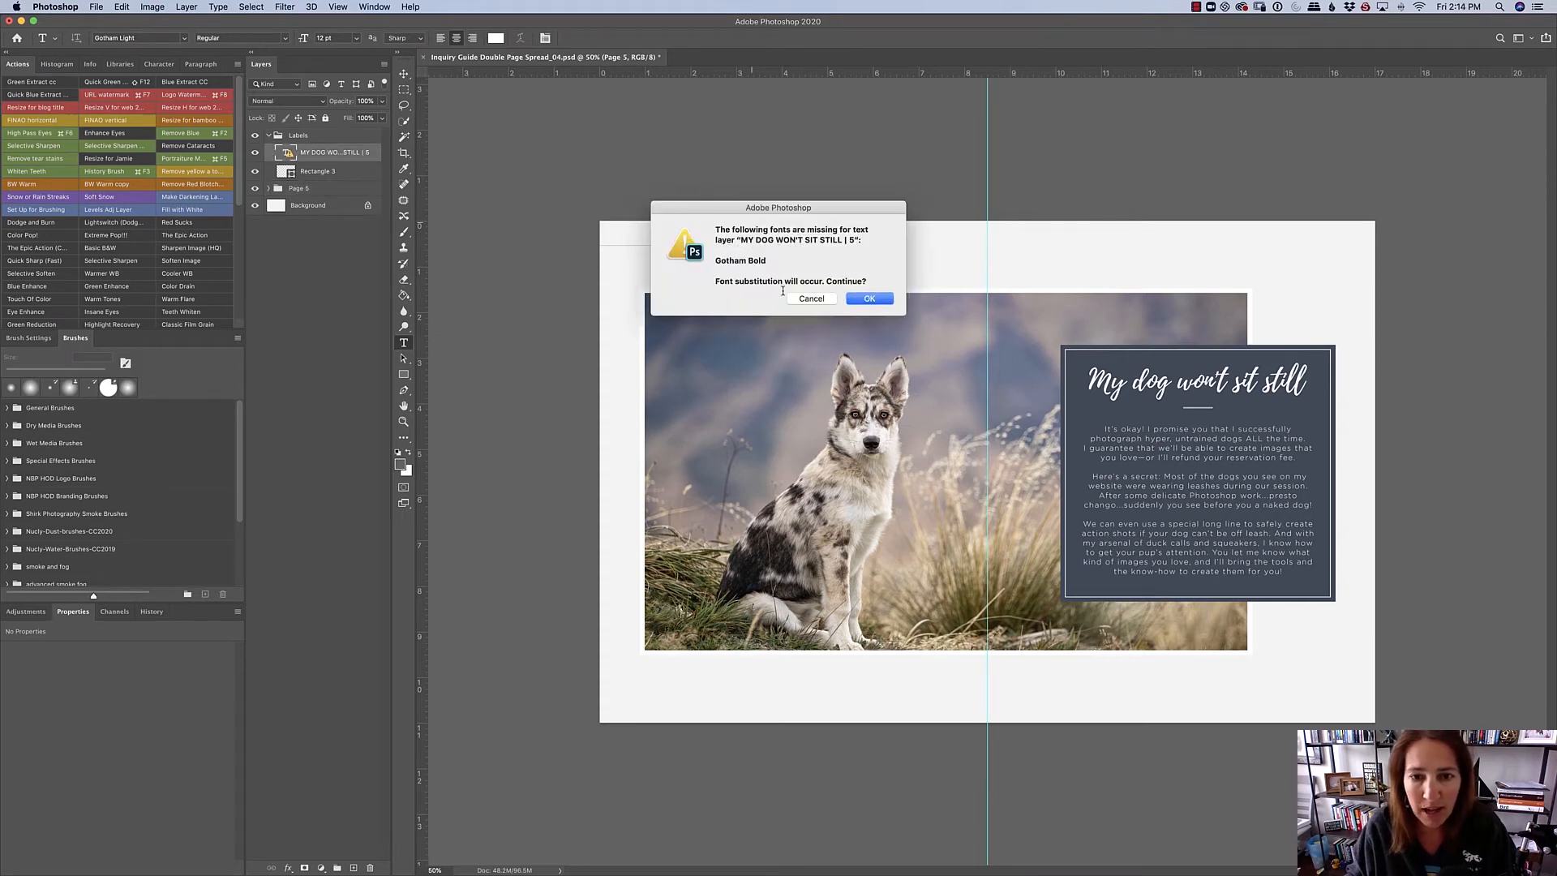
click(815, 299)
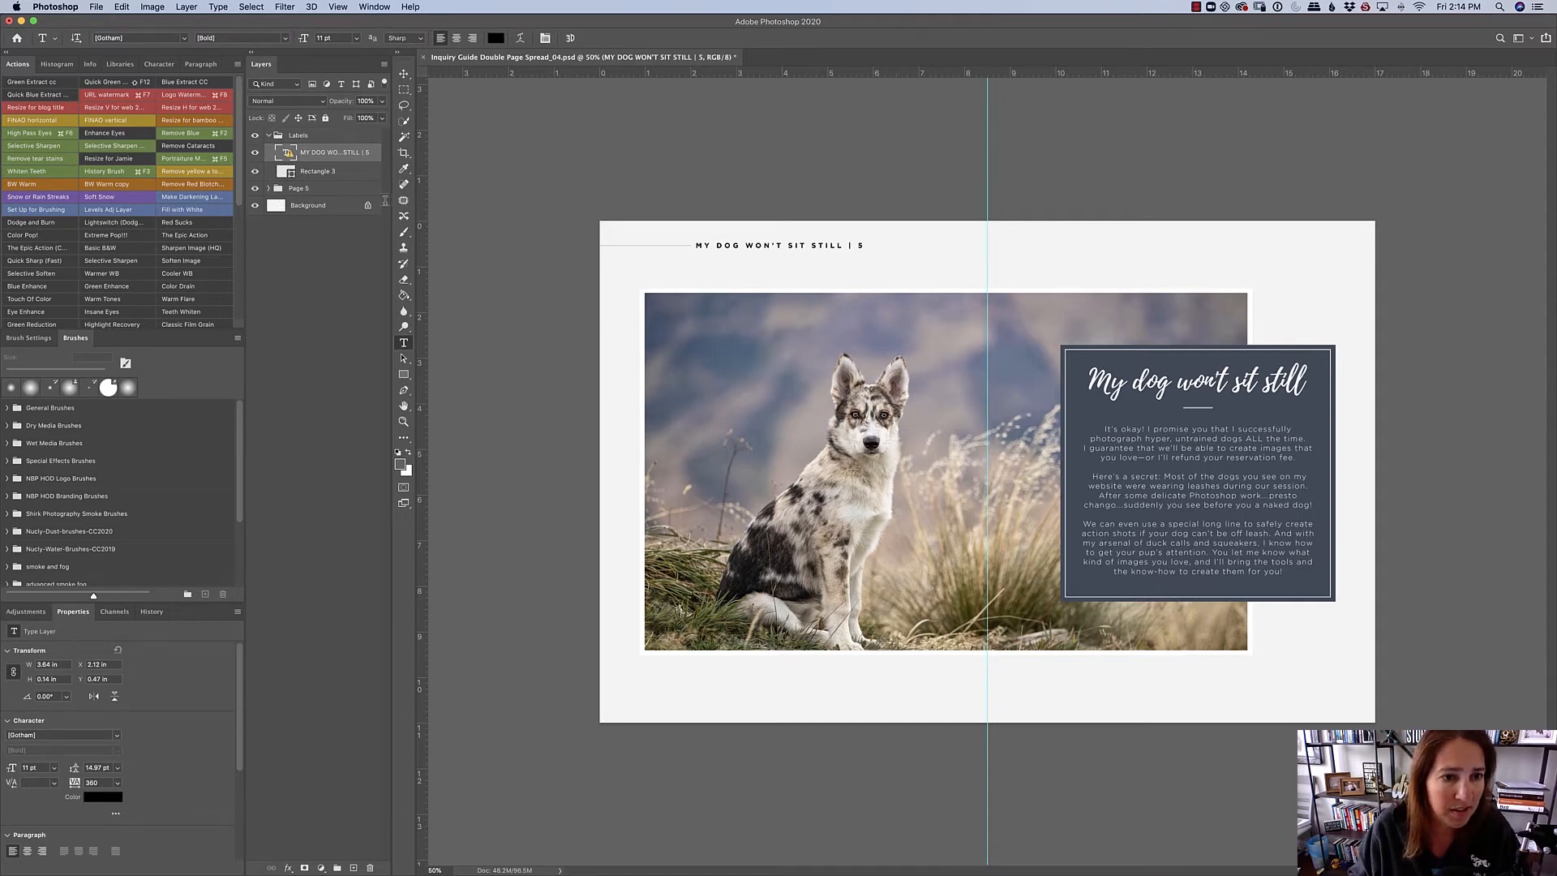
click(778, 245)
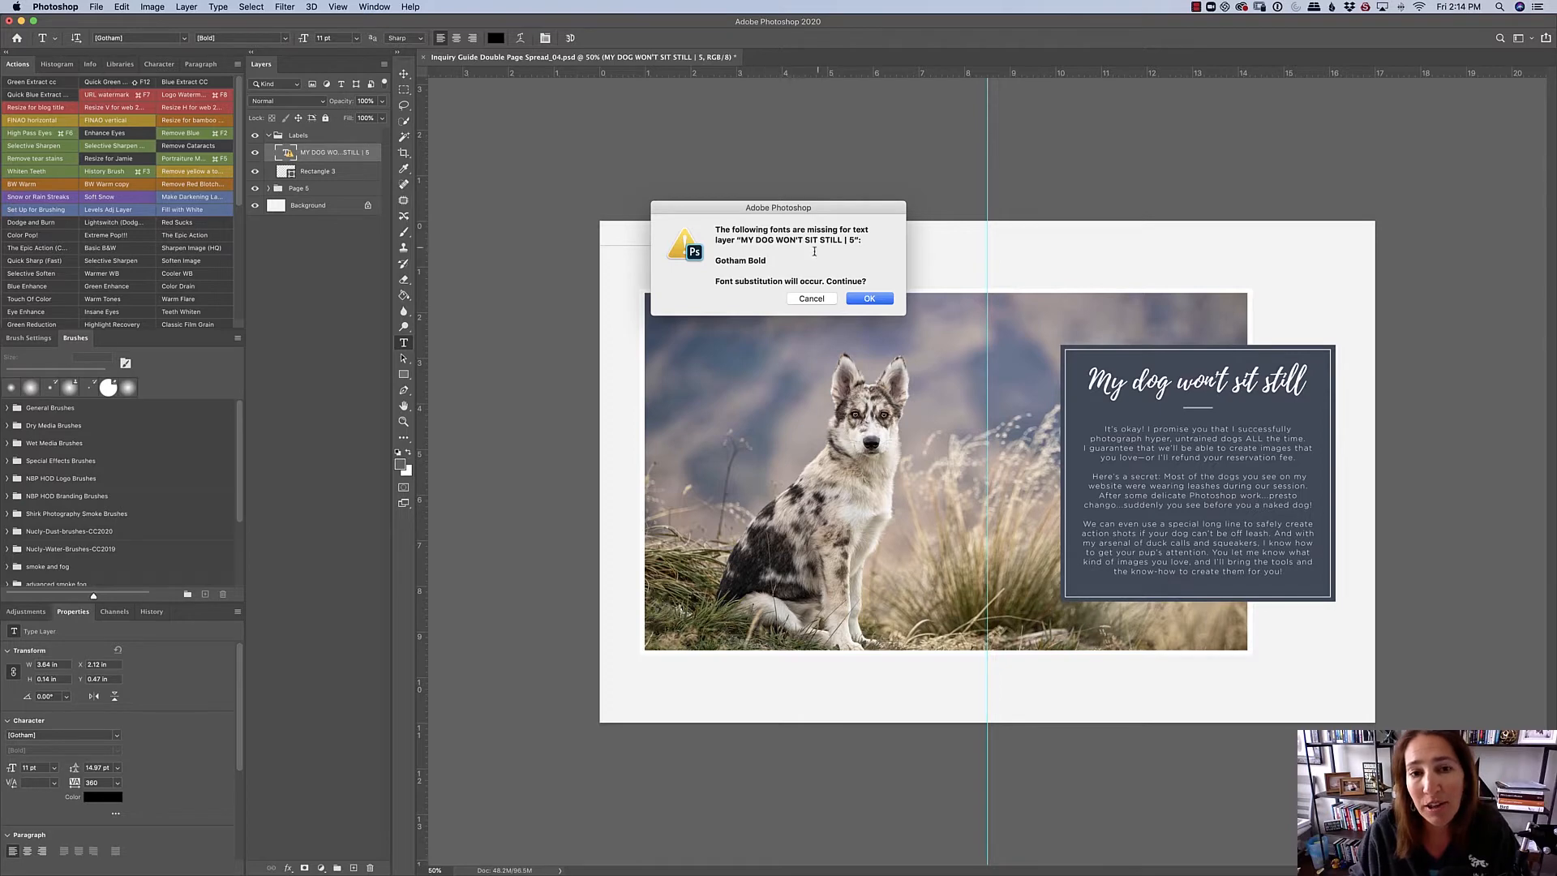
click(813, 300)
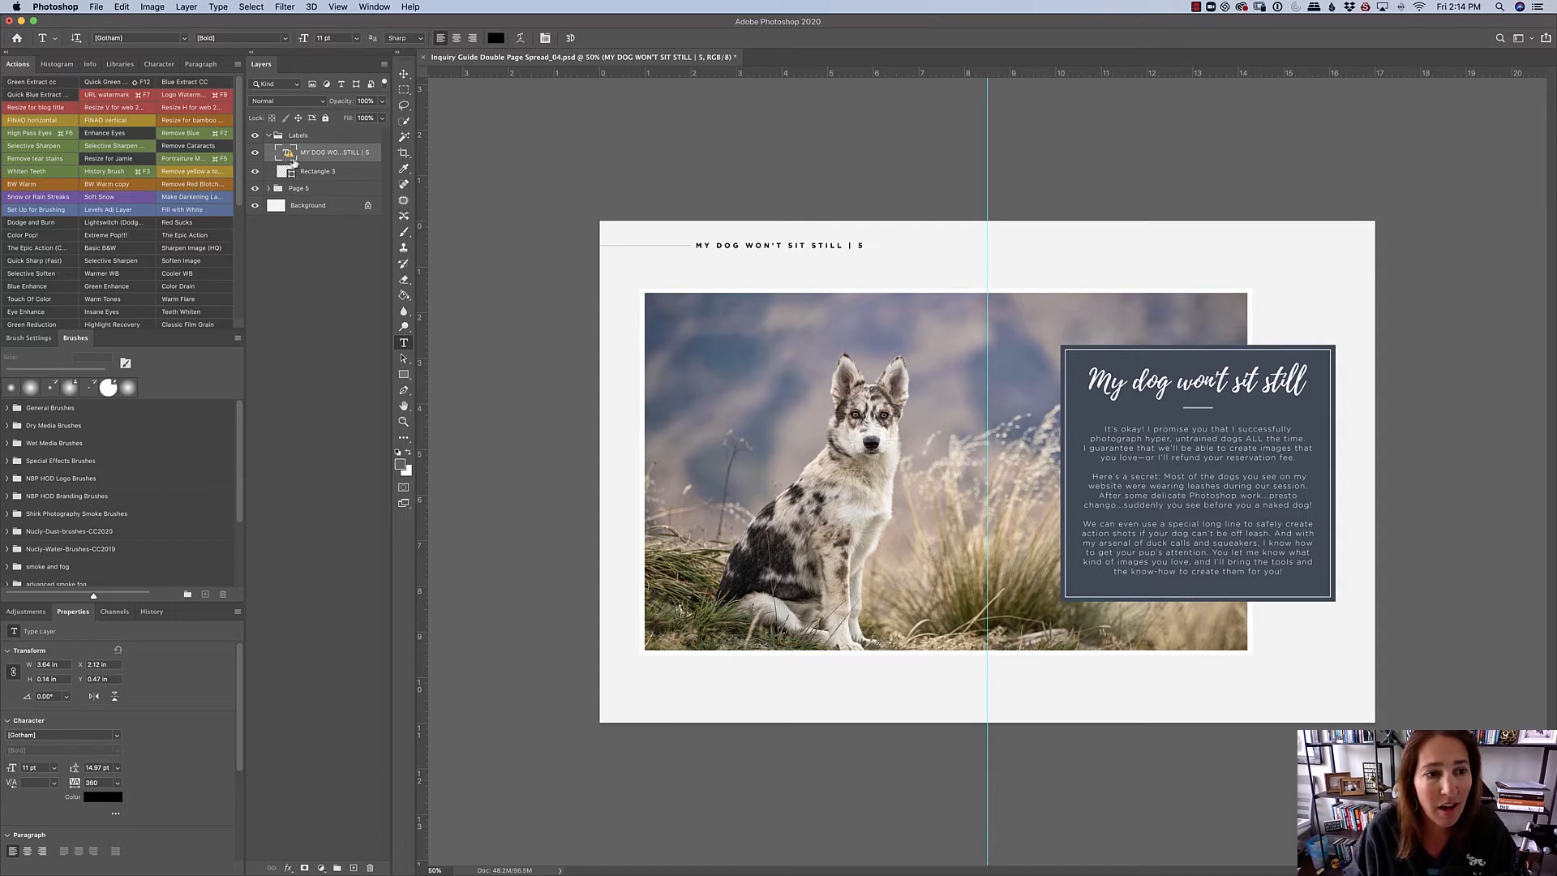
click(269, 135)
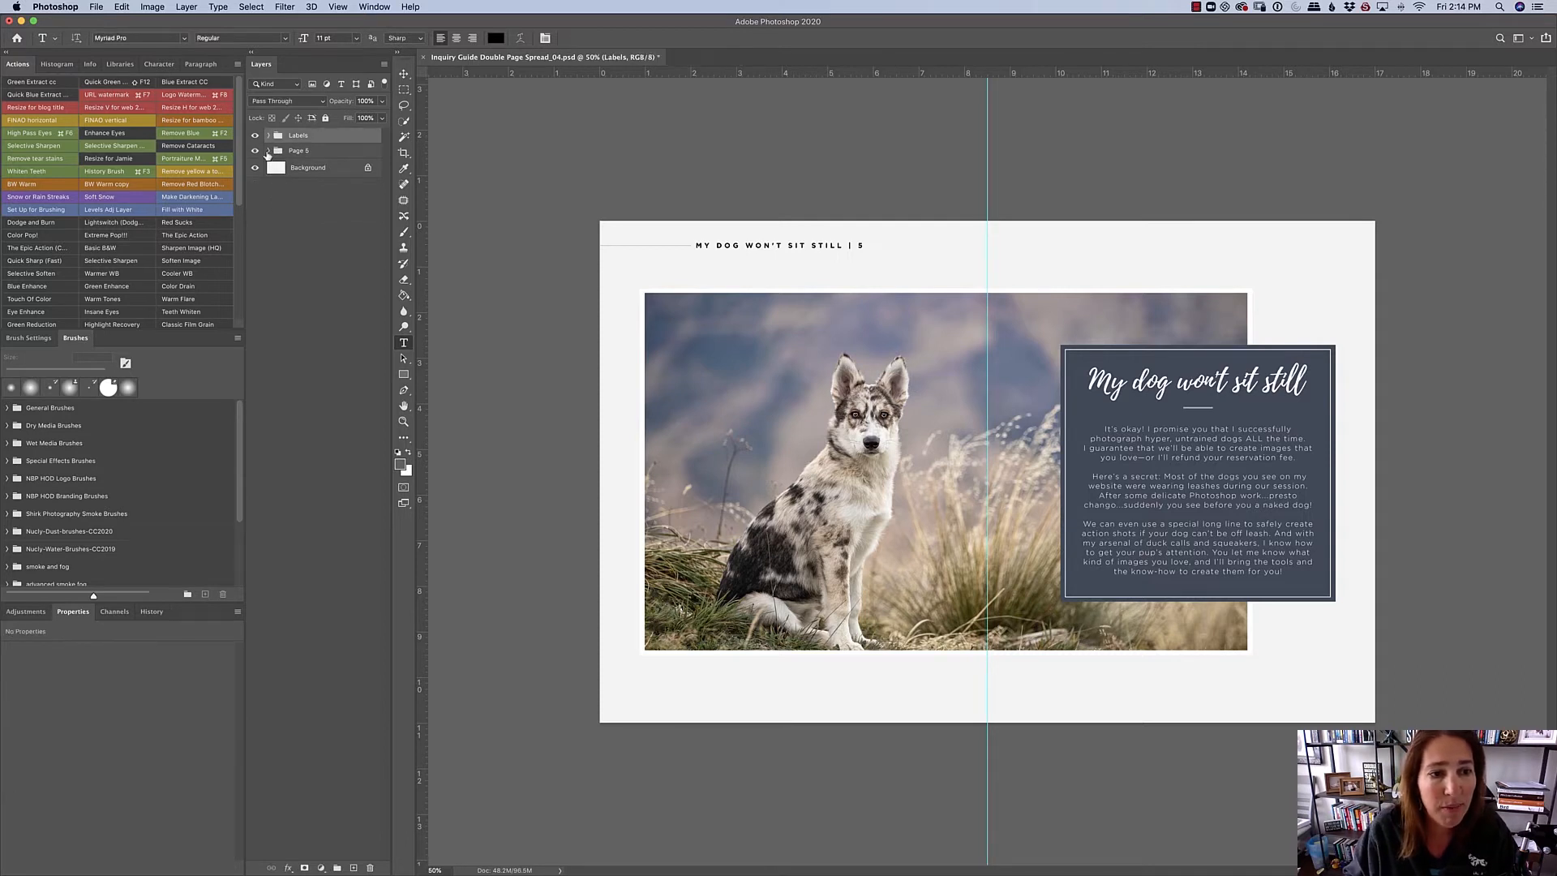
- Expand the Page 5 layer group and replace "dog" with "horse" in the script headline on the blue panel
click(268, 151)
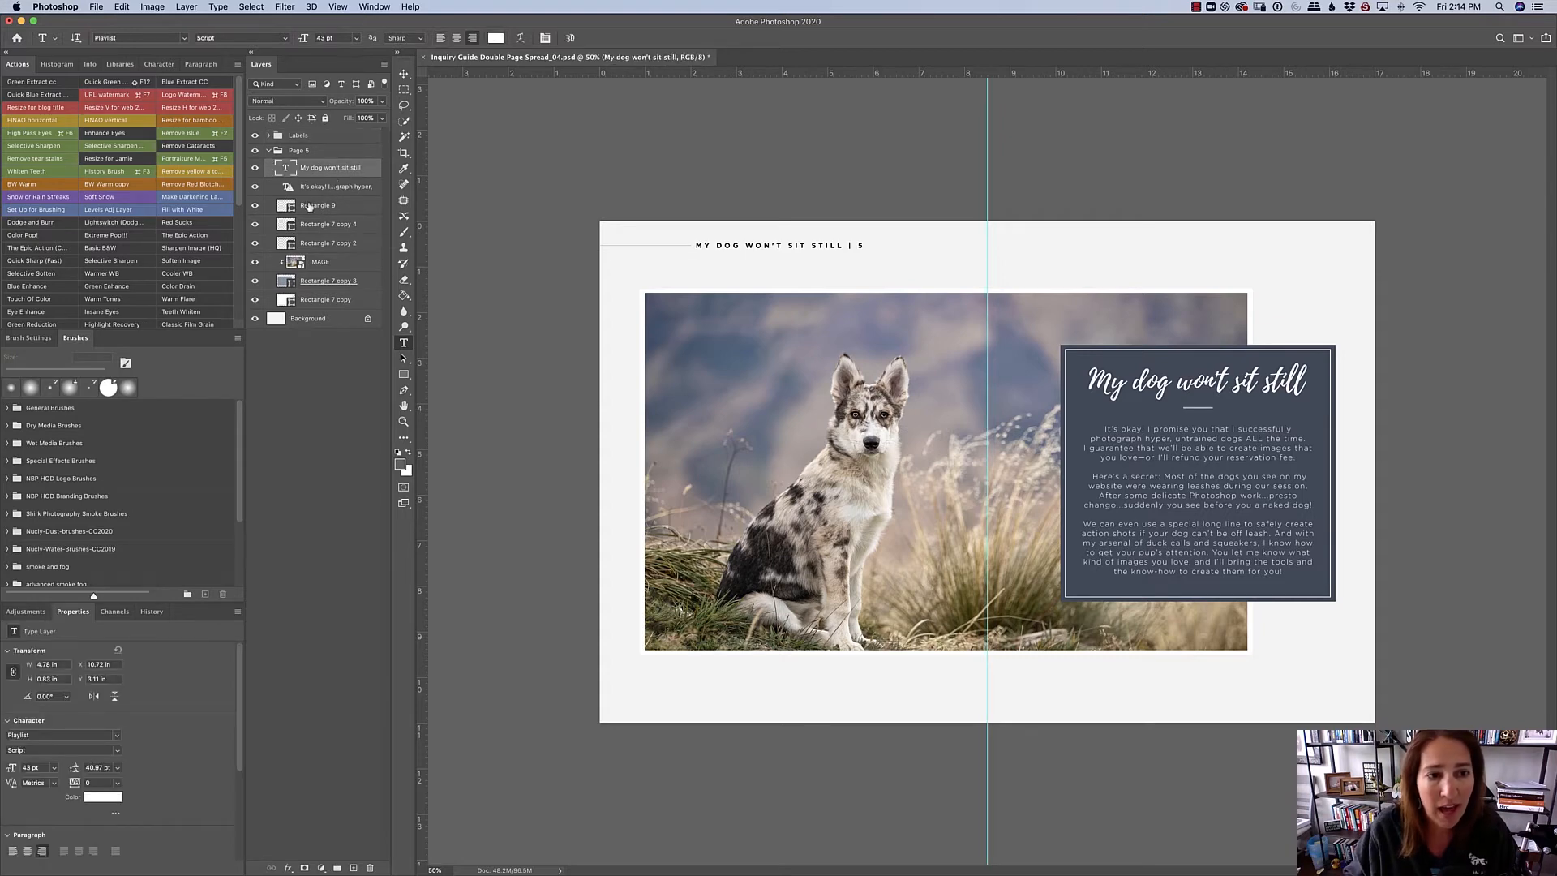
click(1159, 382)
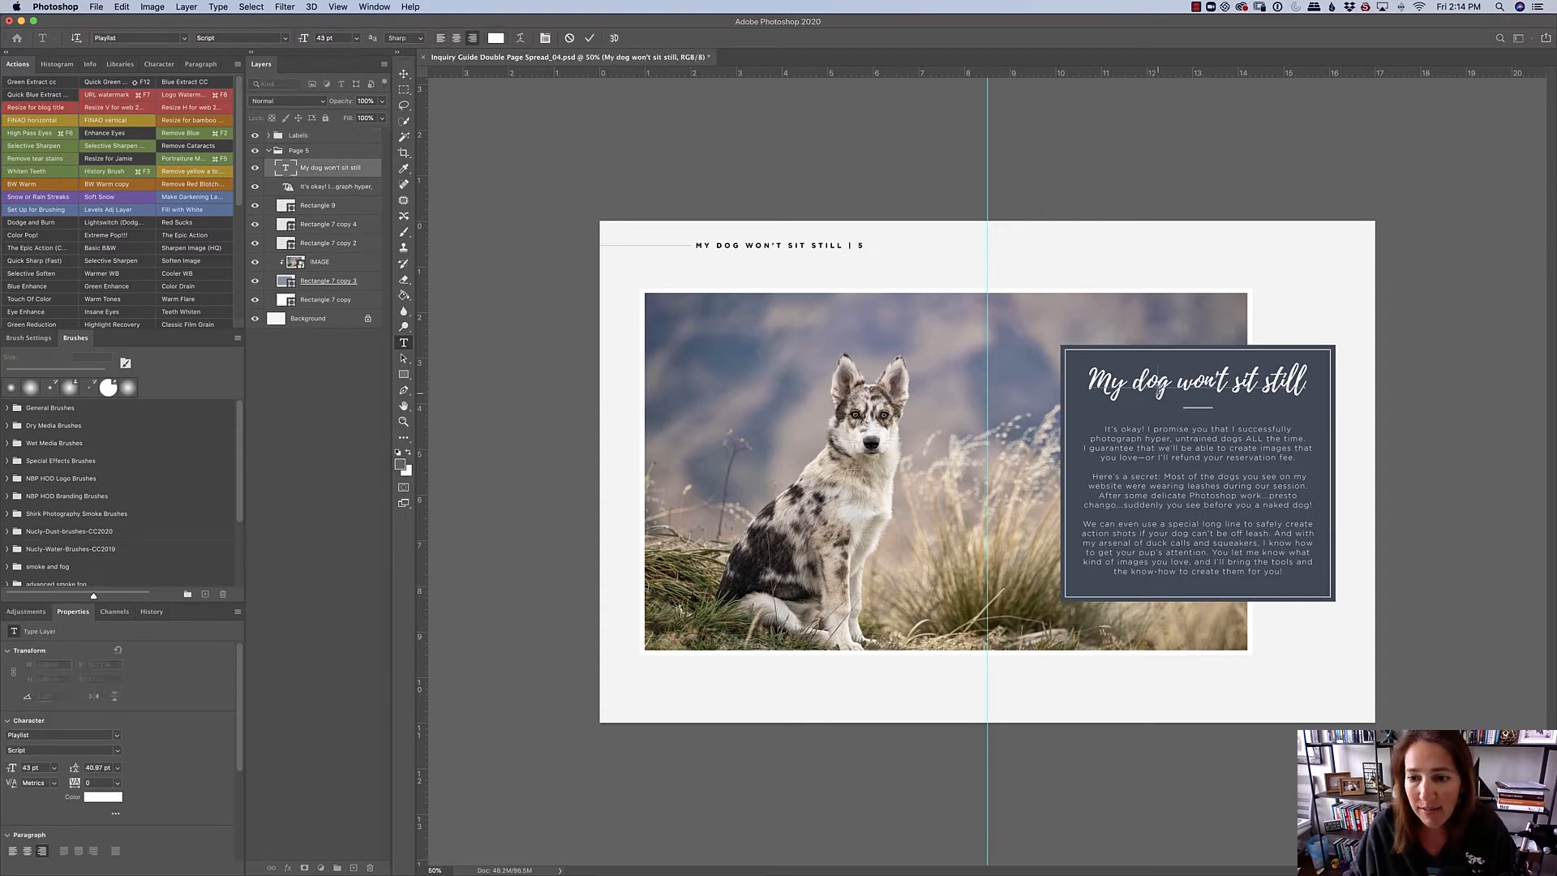
key(BackSpace)
key(BackSpace)
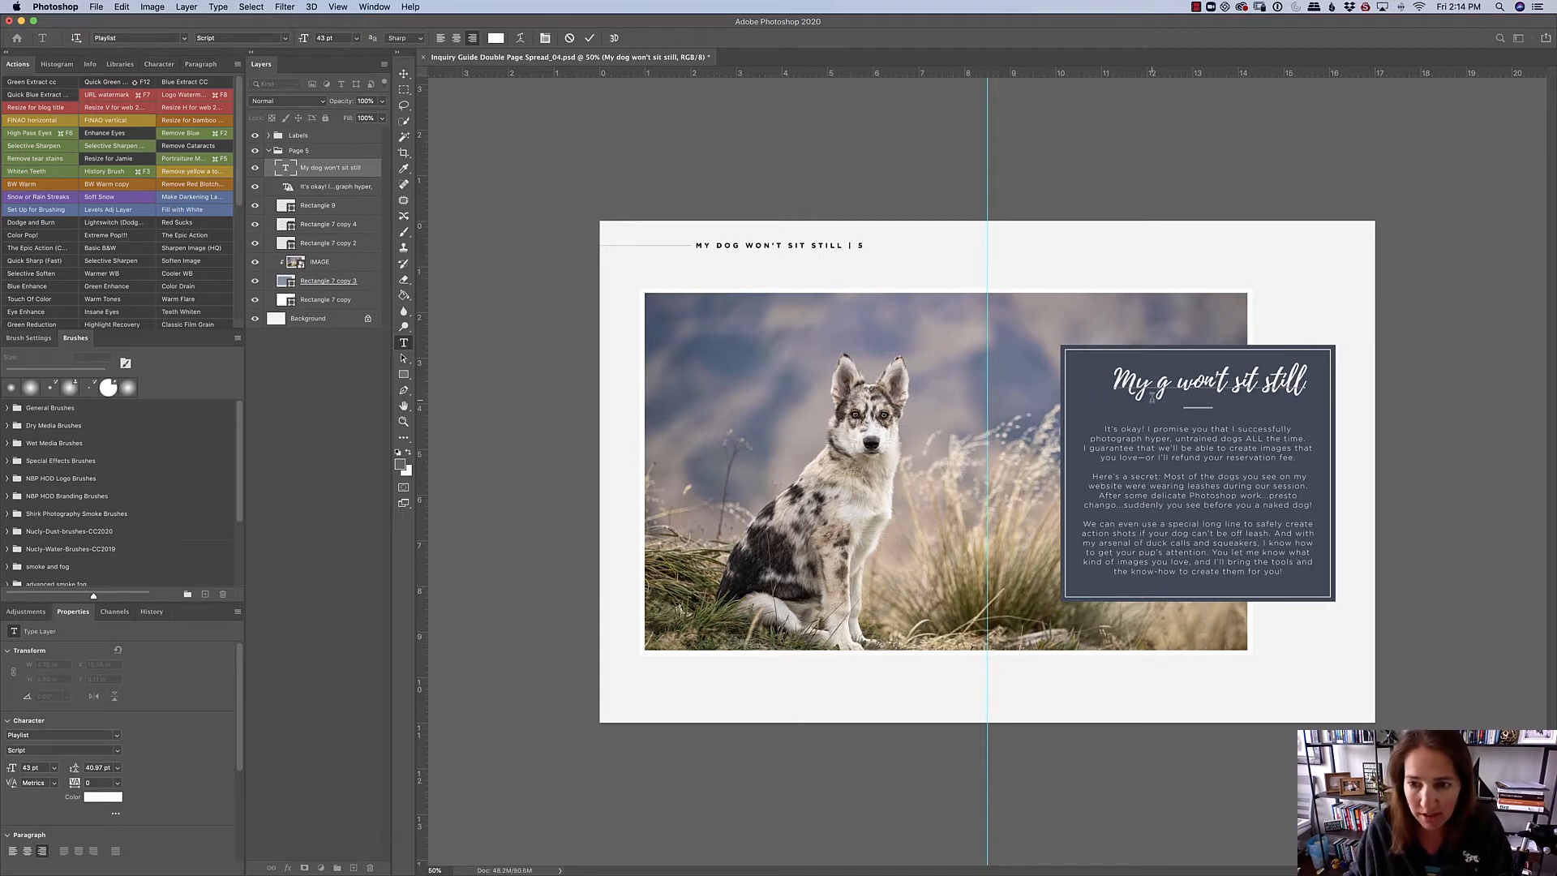
key(BackSpace)
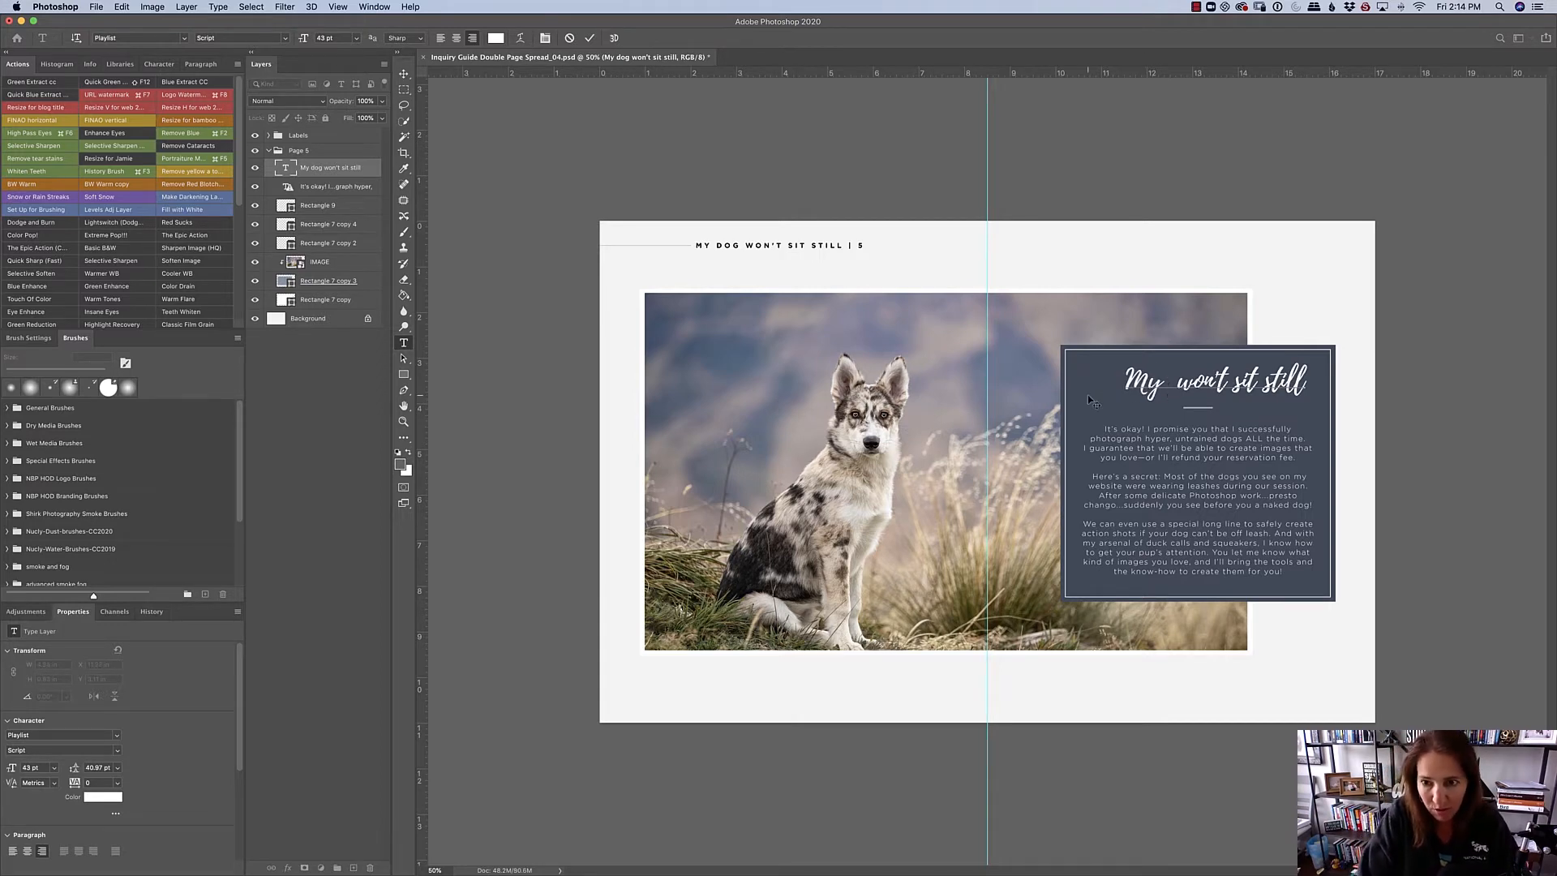
text(horse)
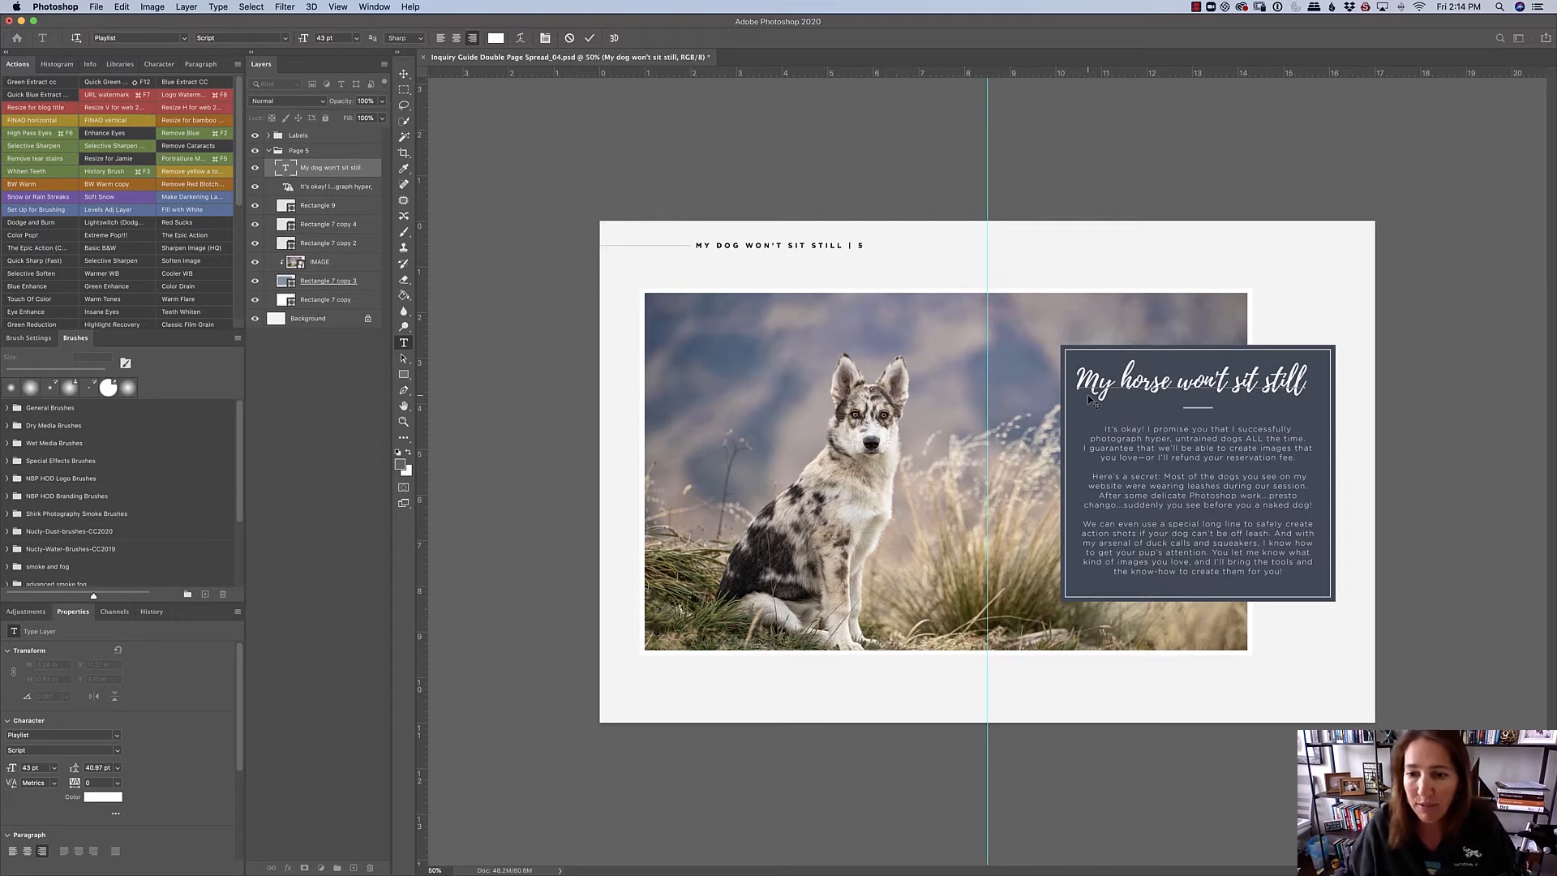
- Set the font of the entire headline "My horse won't sit still" to Knockout
drag(1193, 381, 1075, 381)
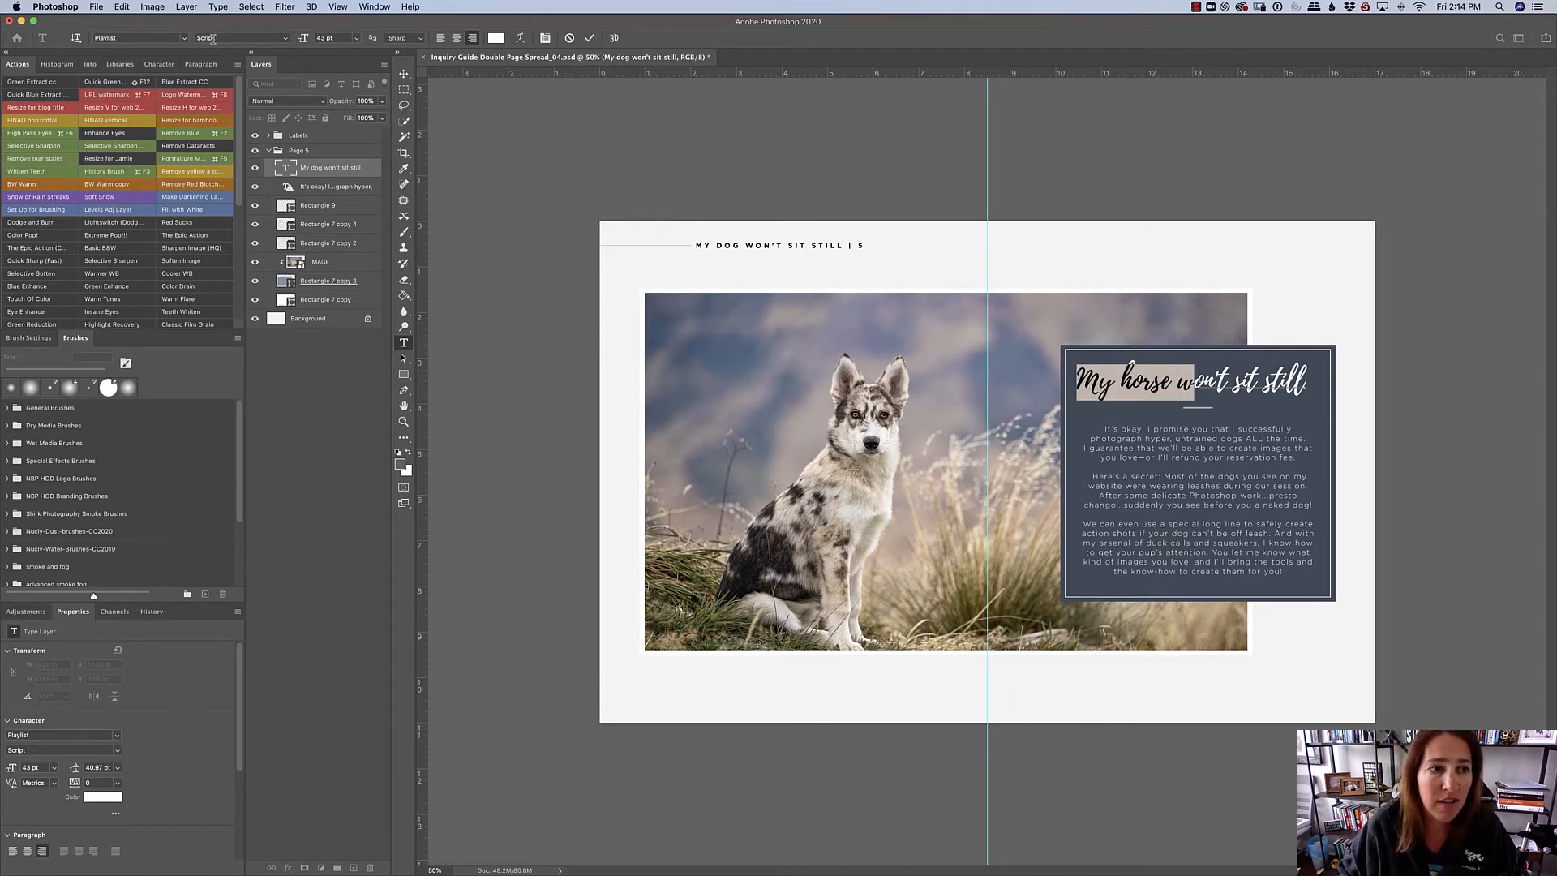
click(182, 38)
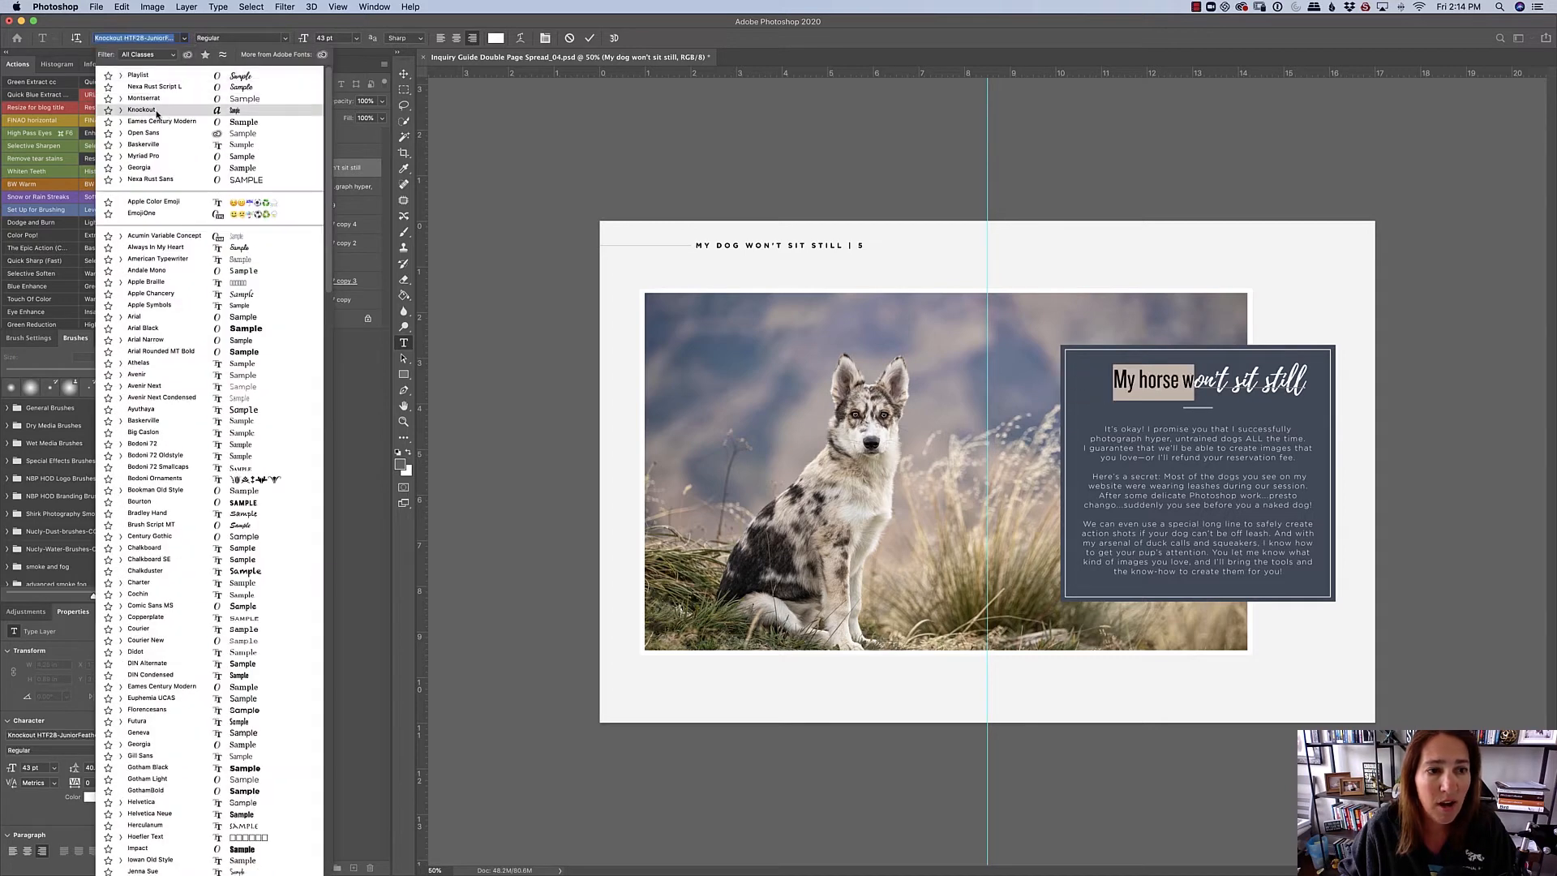
click(157, 118)
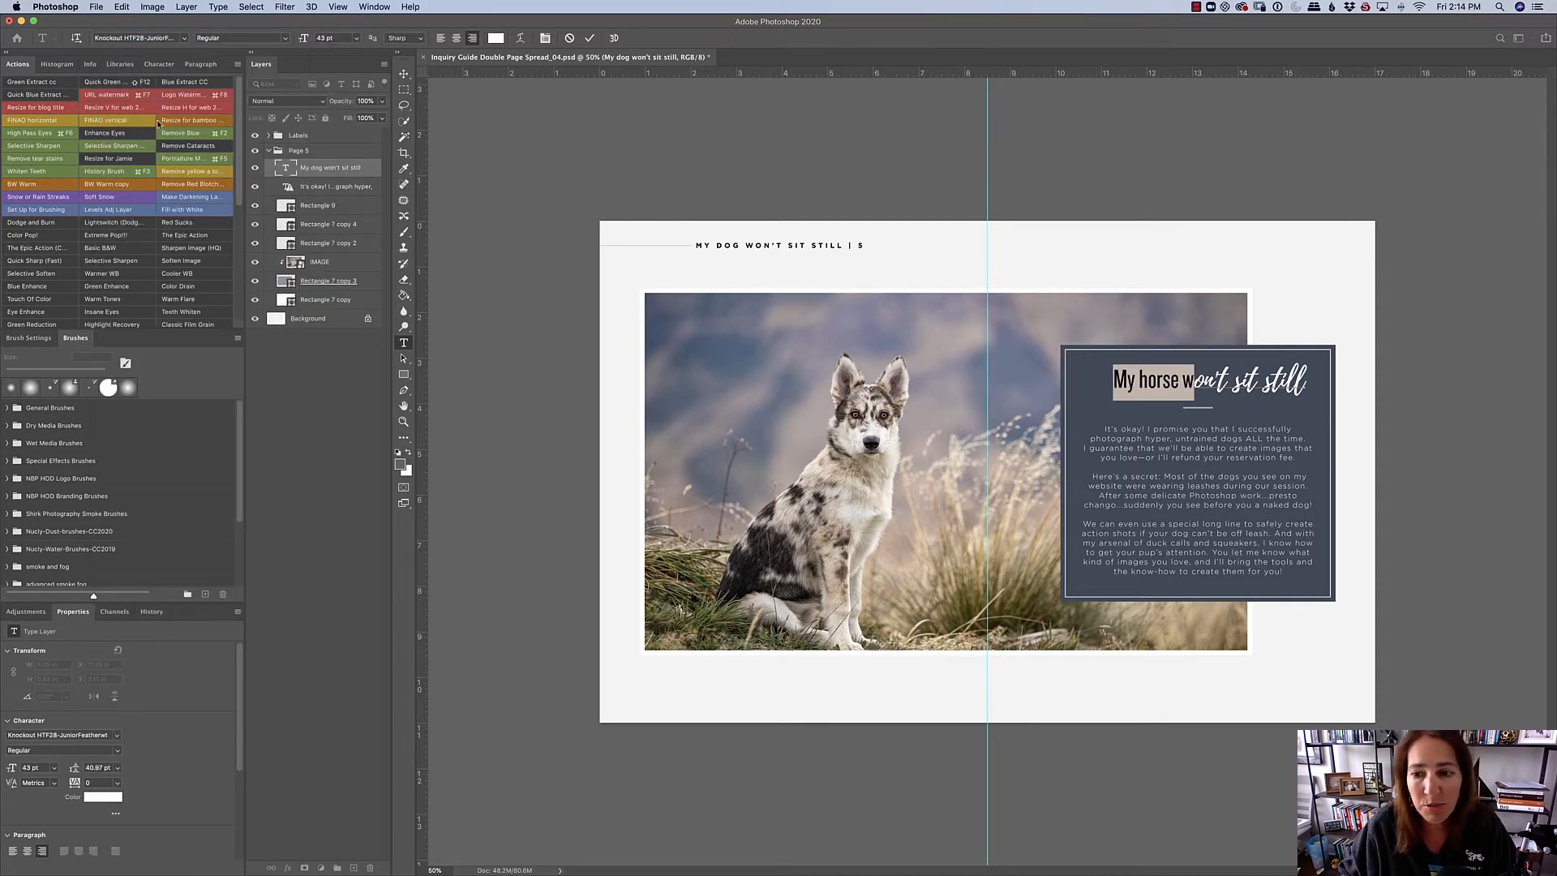
click(1239, 398)
drag(1305, 383, 1093, 373)
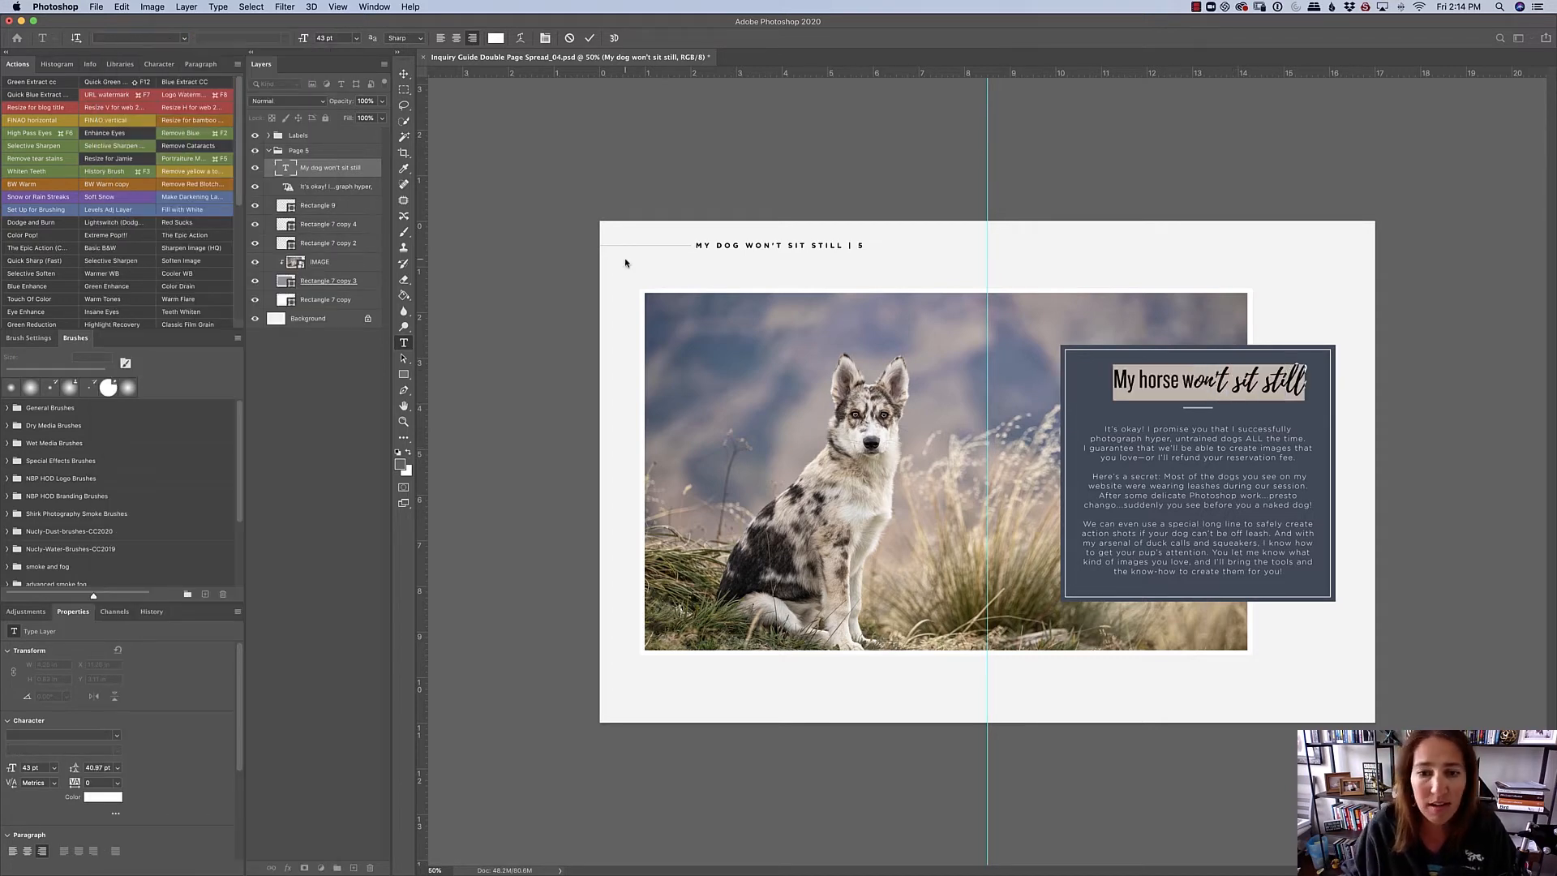
click(182, 38)
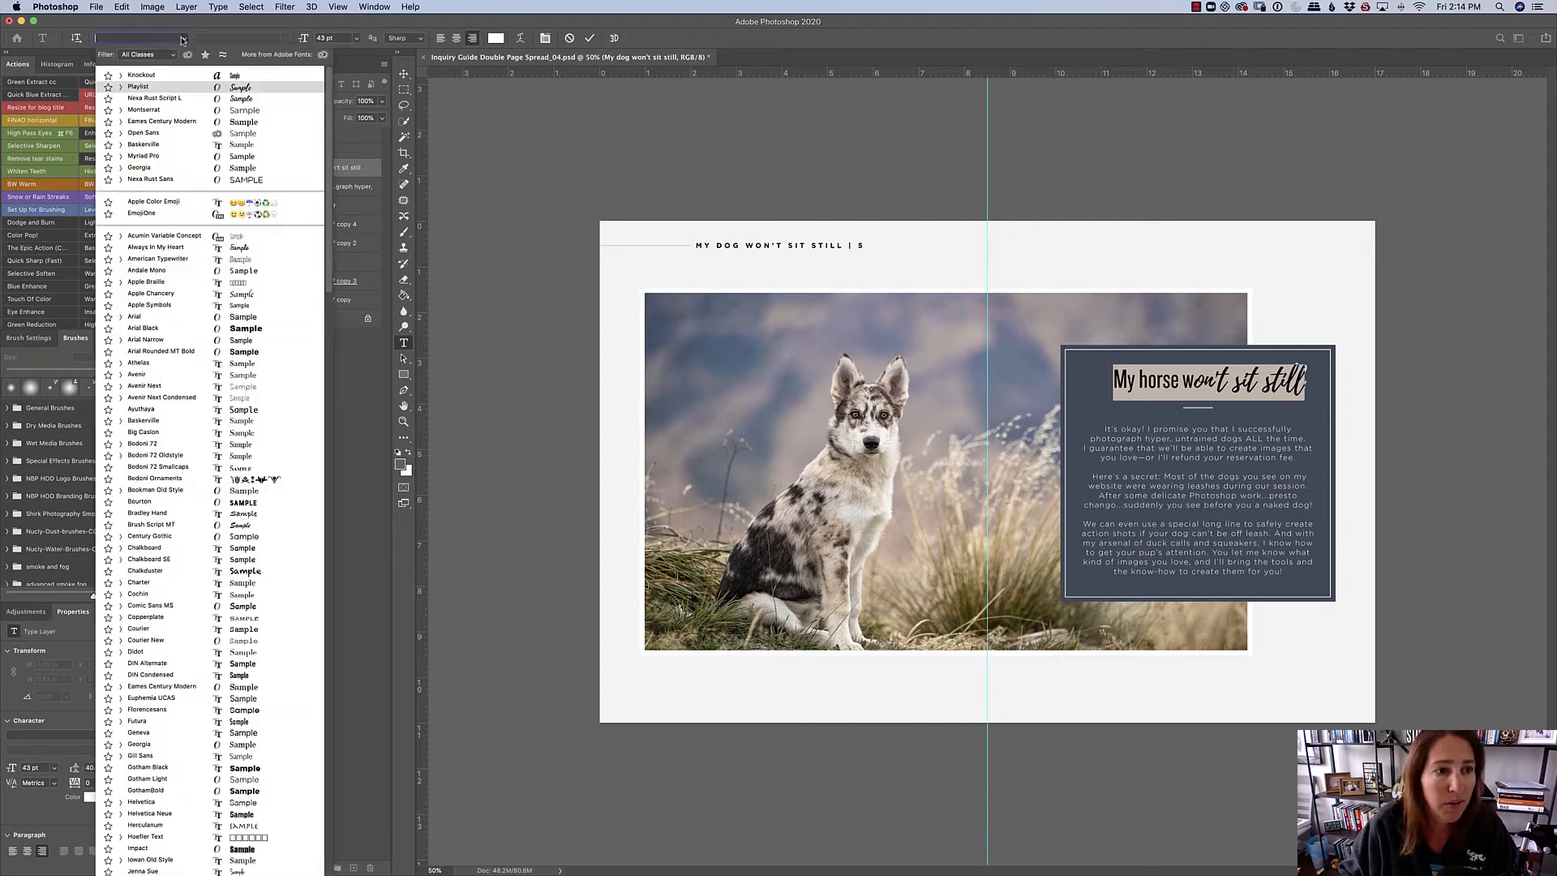
click(166, 76)
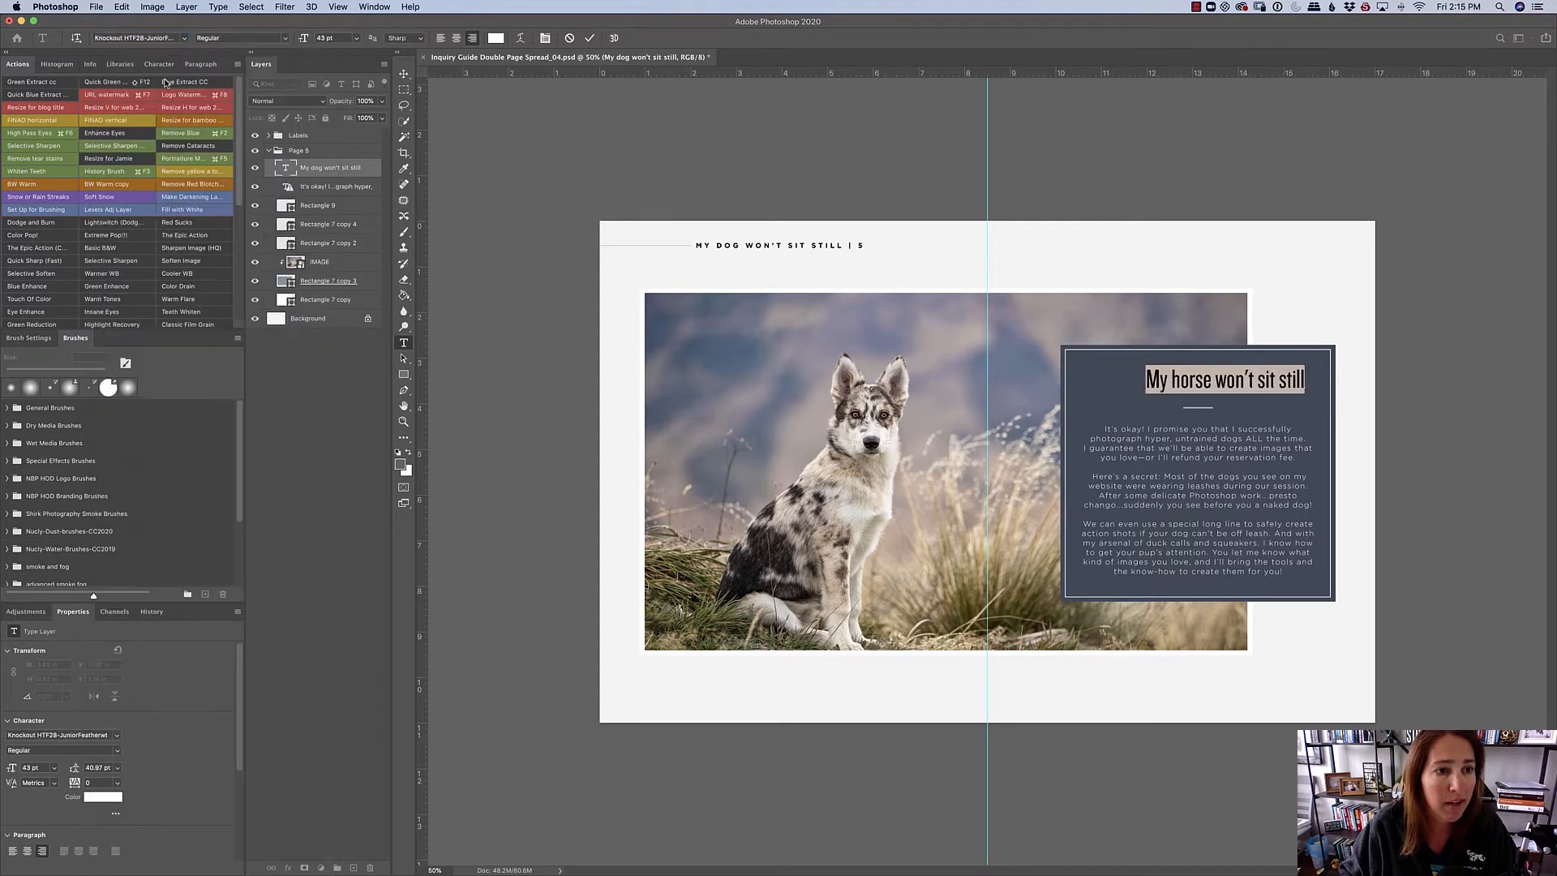
click(865, 379)
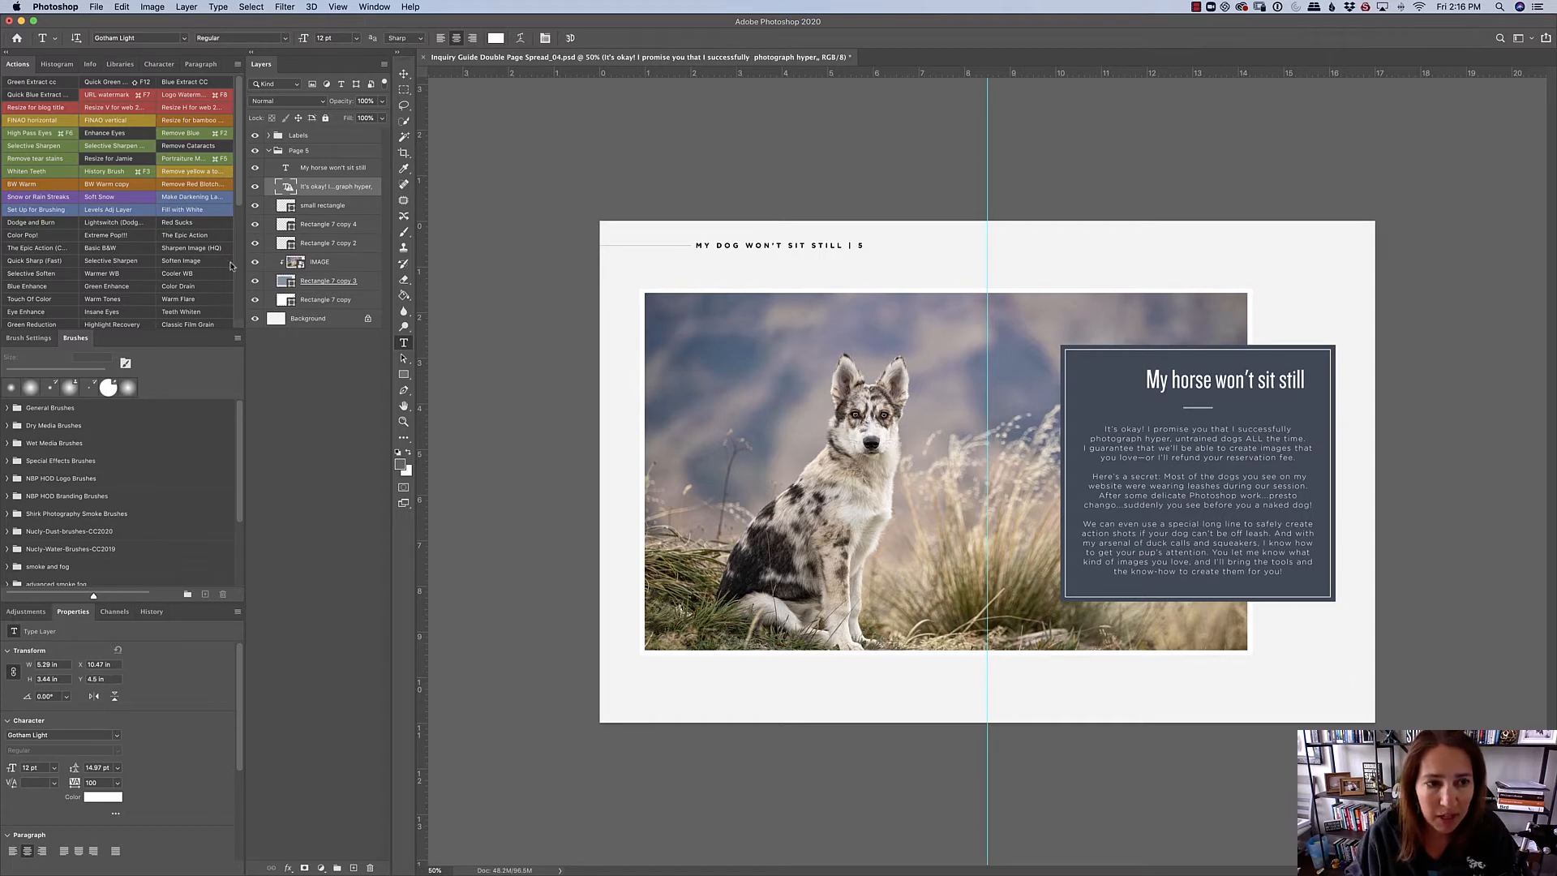
- Identify the layers behind the text panel by selecting Rectangle 7 copy 4 and Rectangle 7 copy 2 and toggling their visibility
click(326, 225)
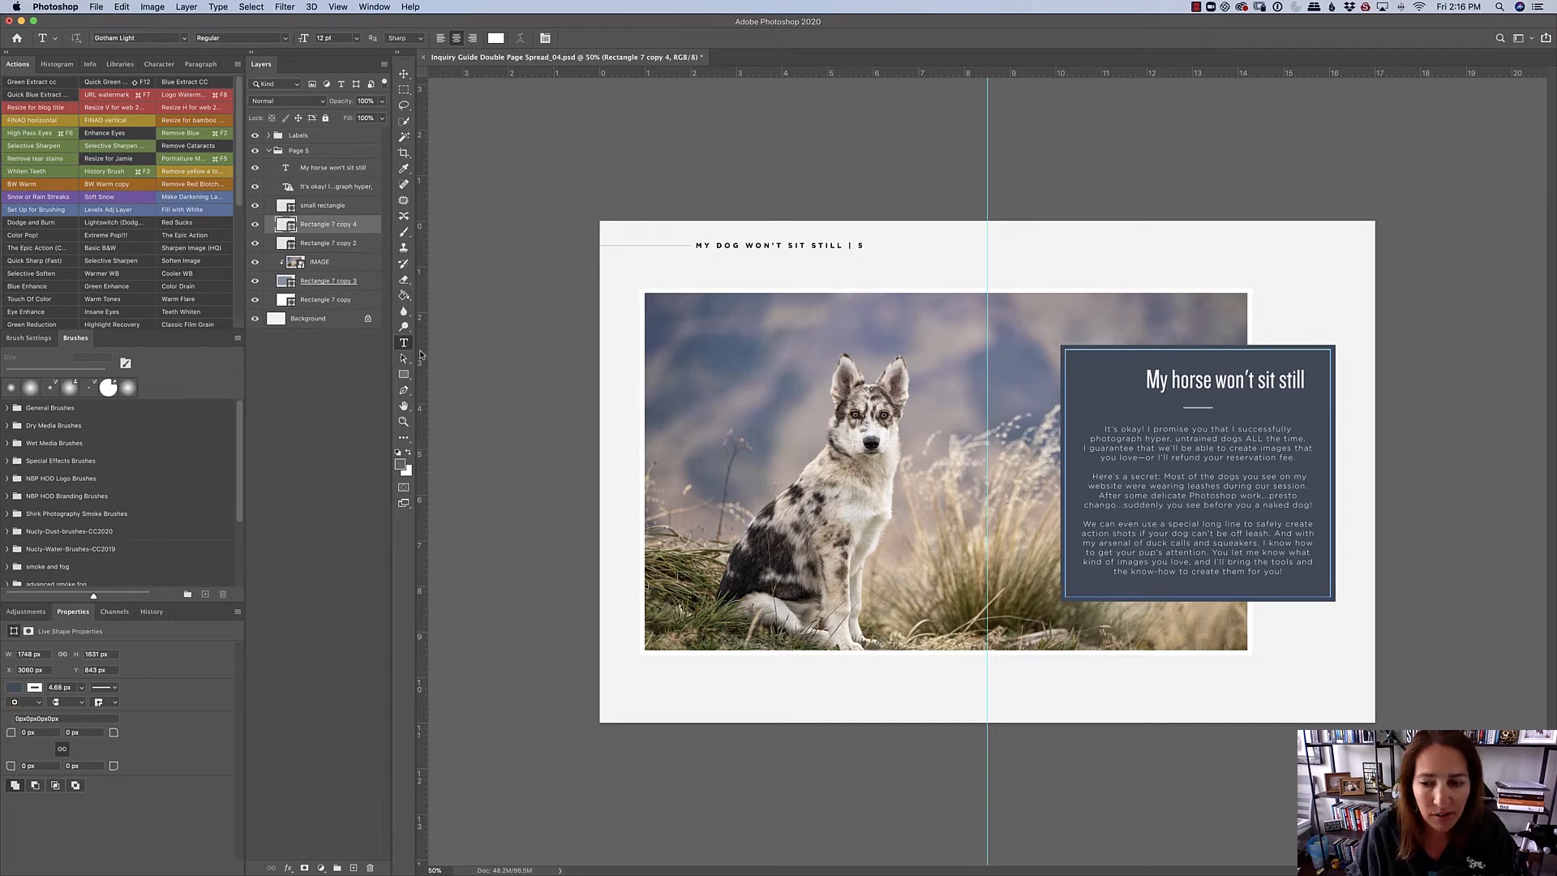
click(325, 242)
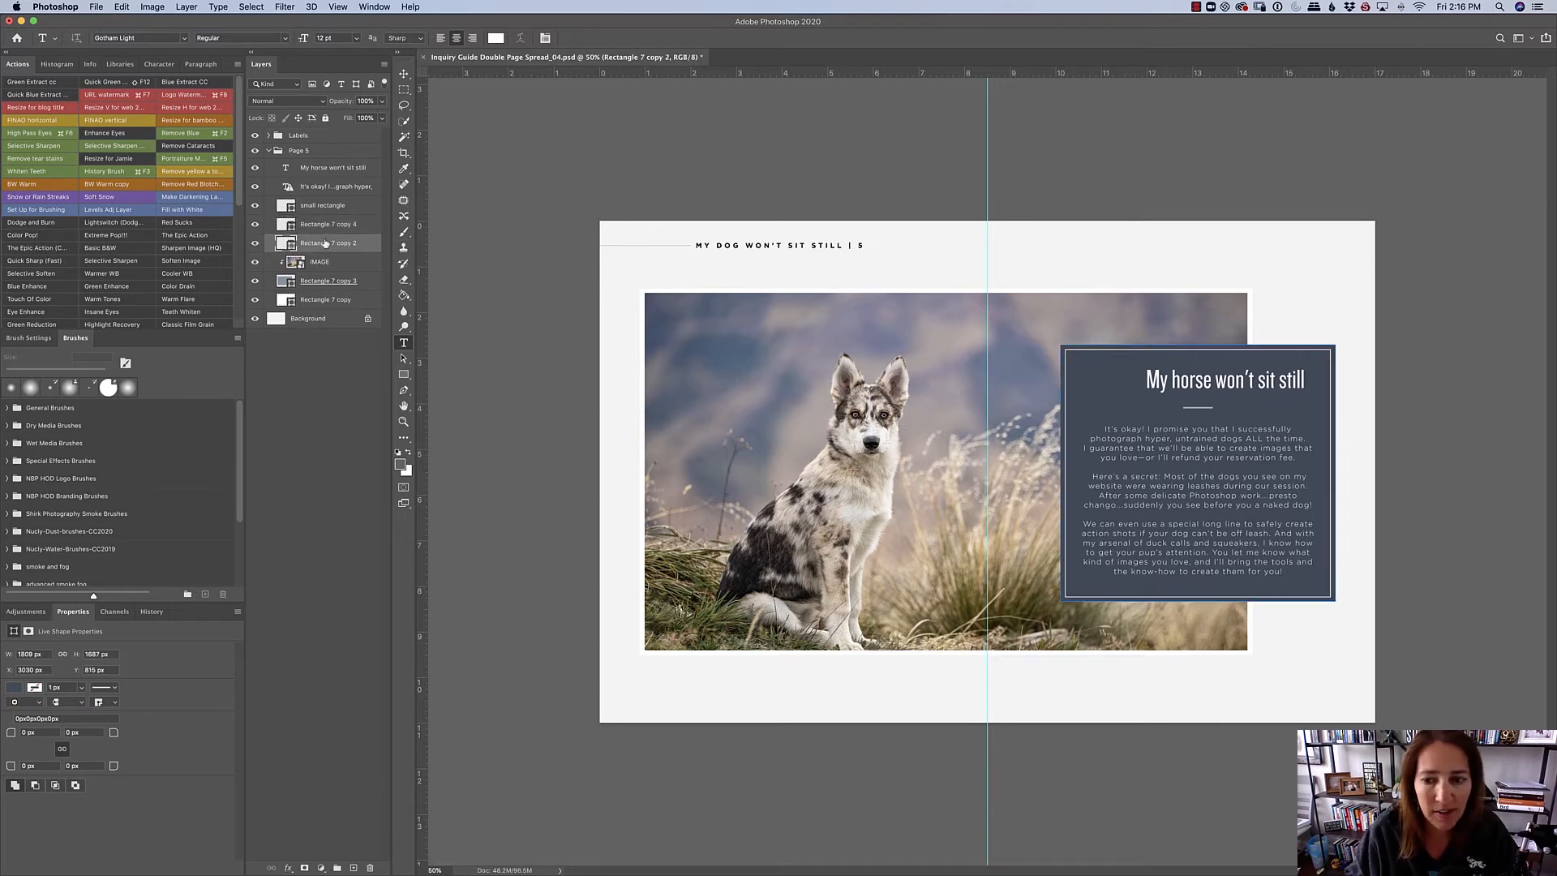
click(253, 243)
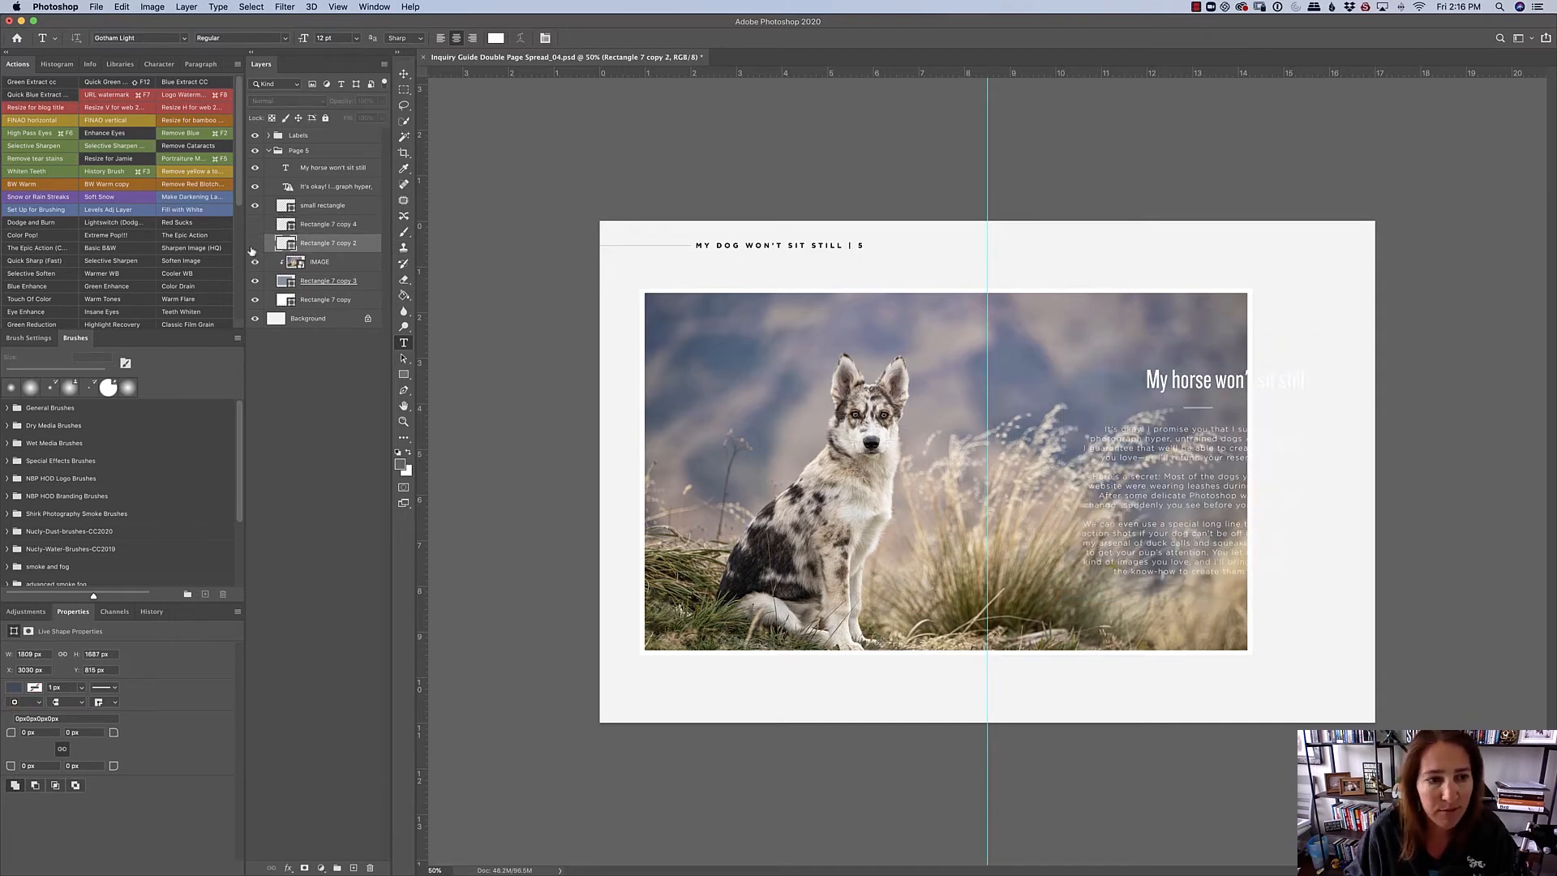
click(254, 243)
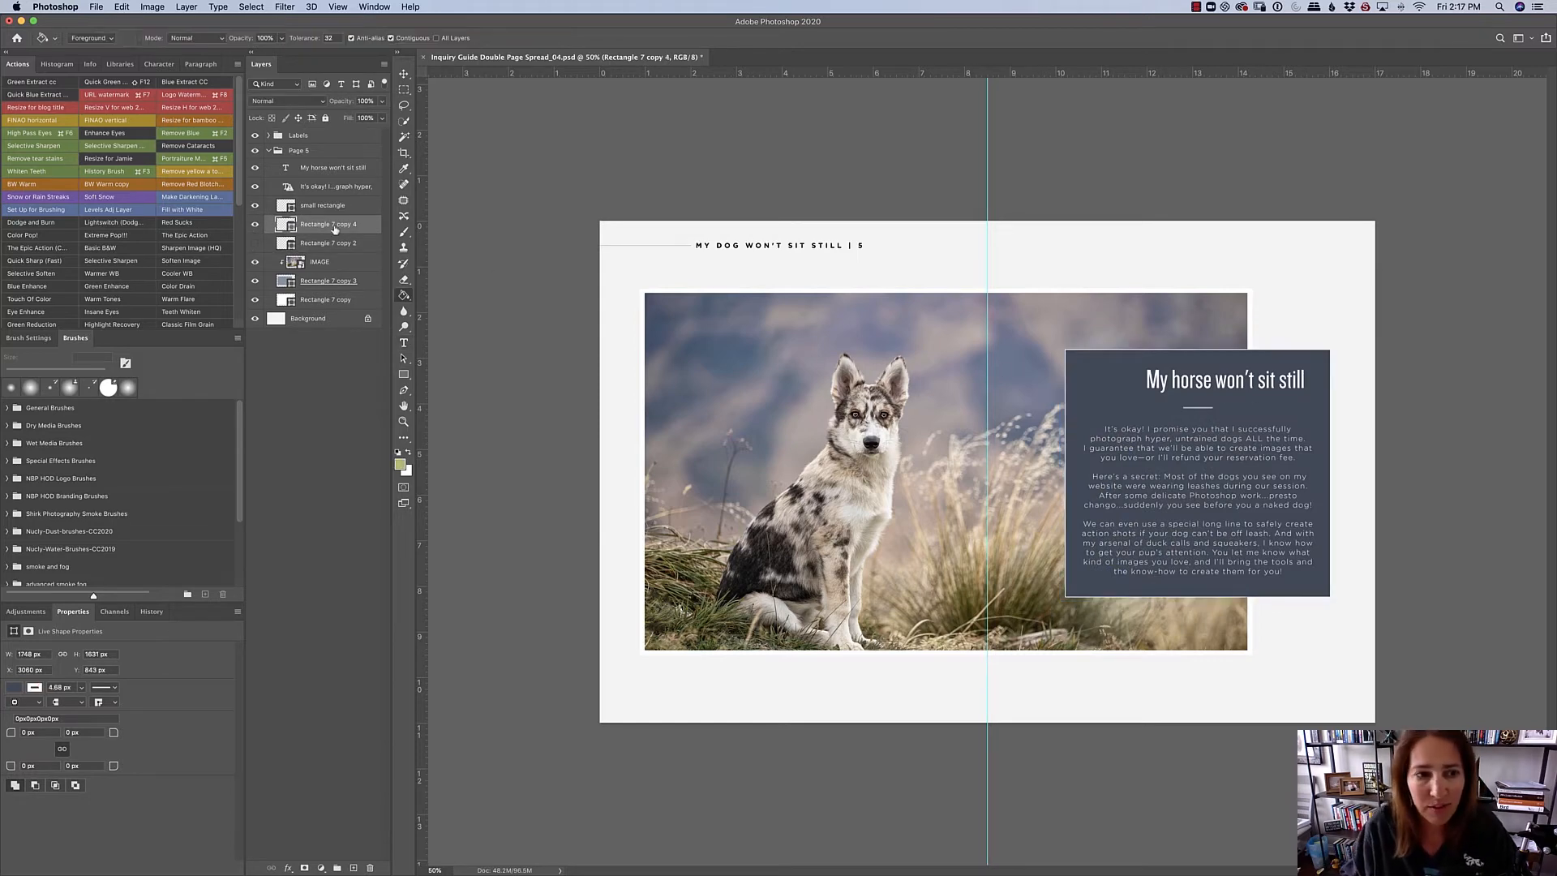
- Change the fill color of Rectangle 7 copy 4, the inner text panel, to green b1ba5c
double_click(332, 224)
double_click(284, 226)
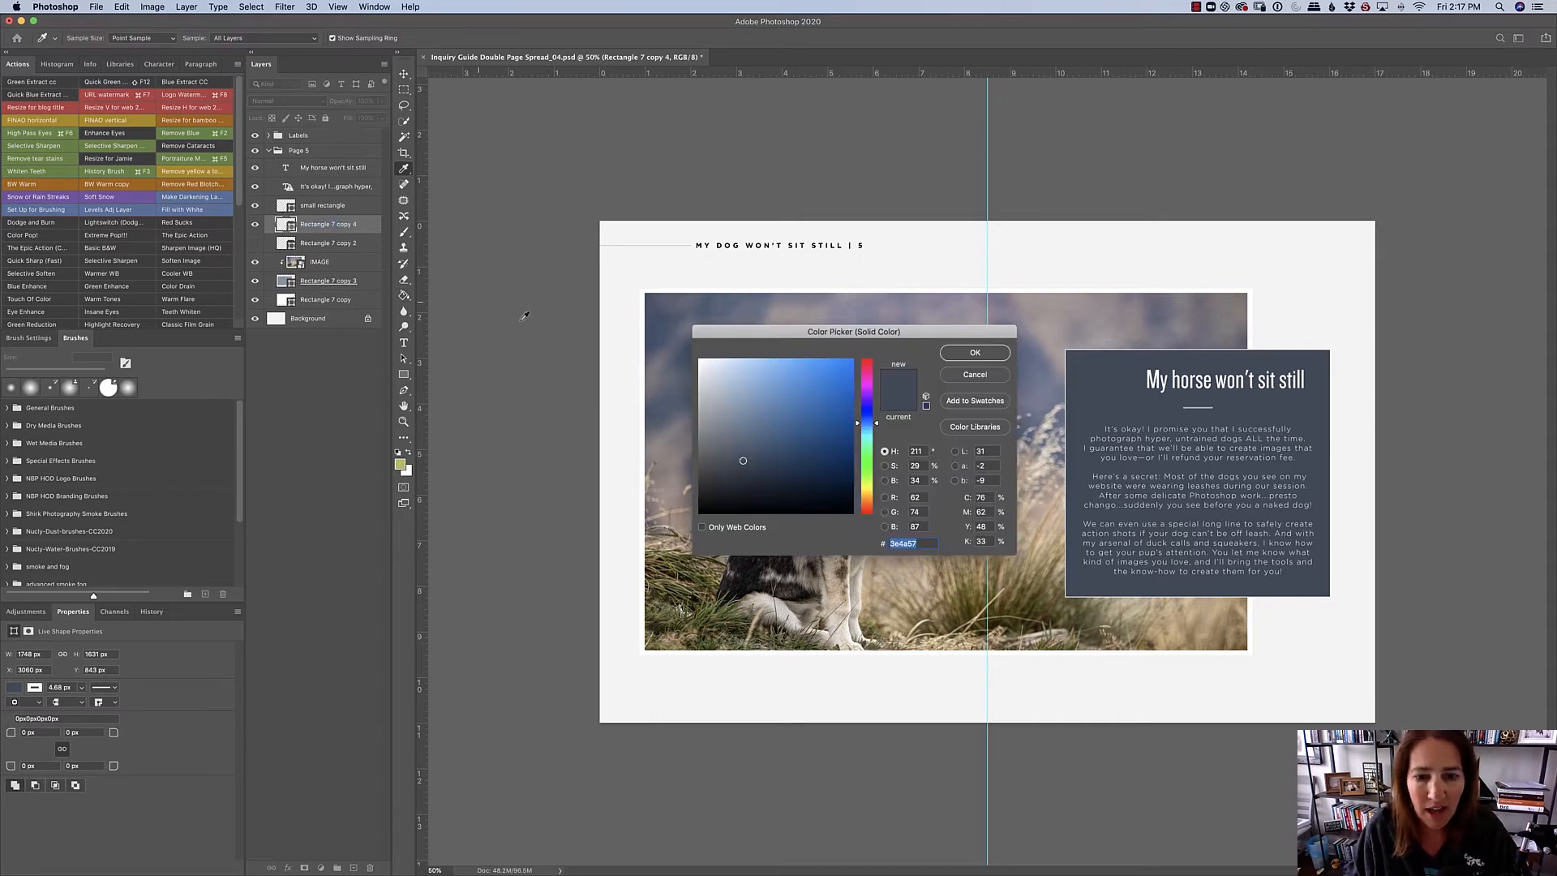
text(b1)
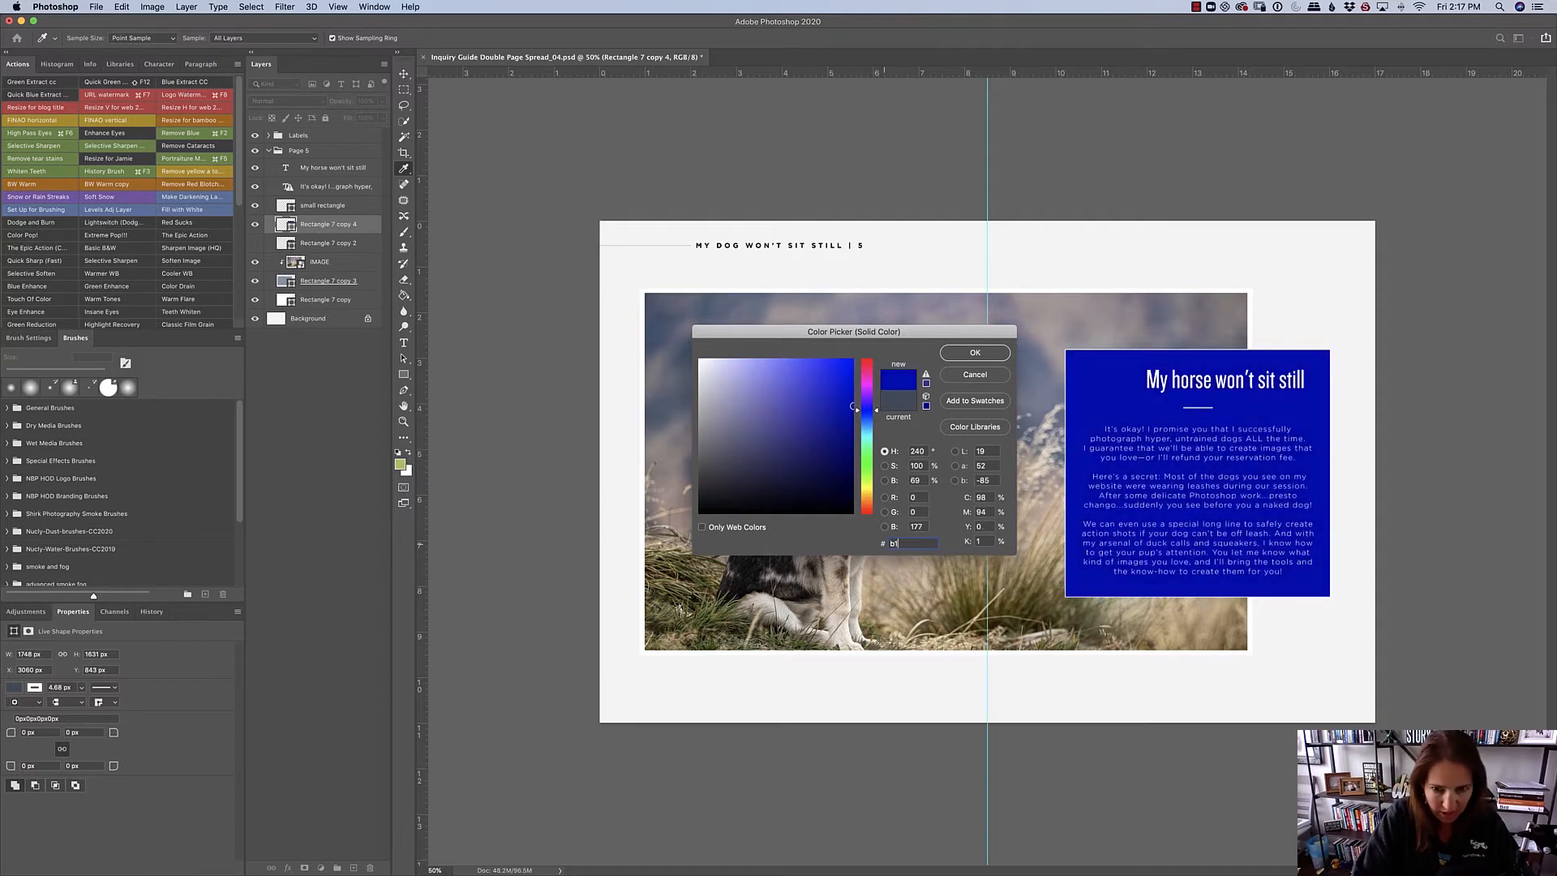
text(ba5c)
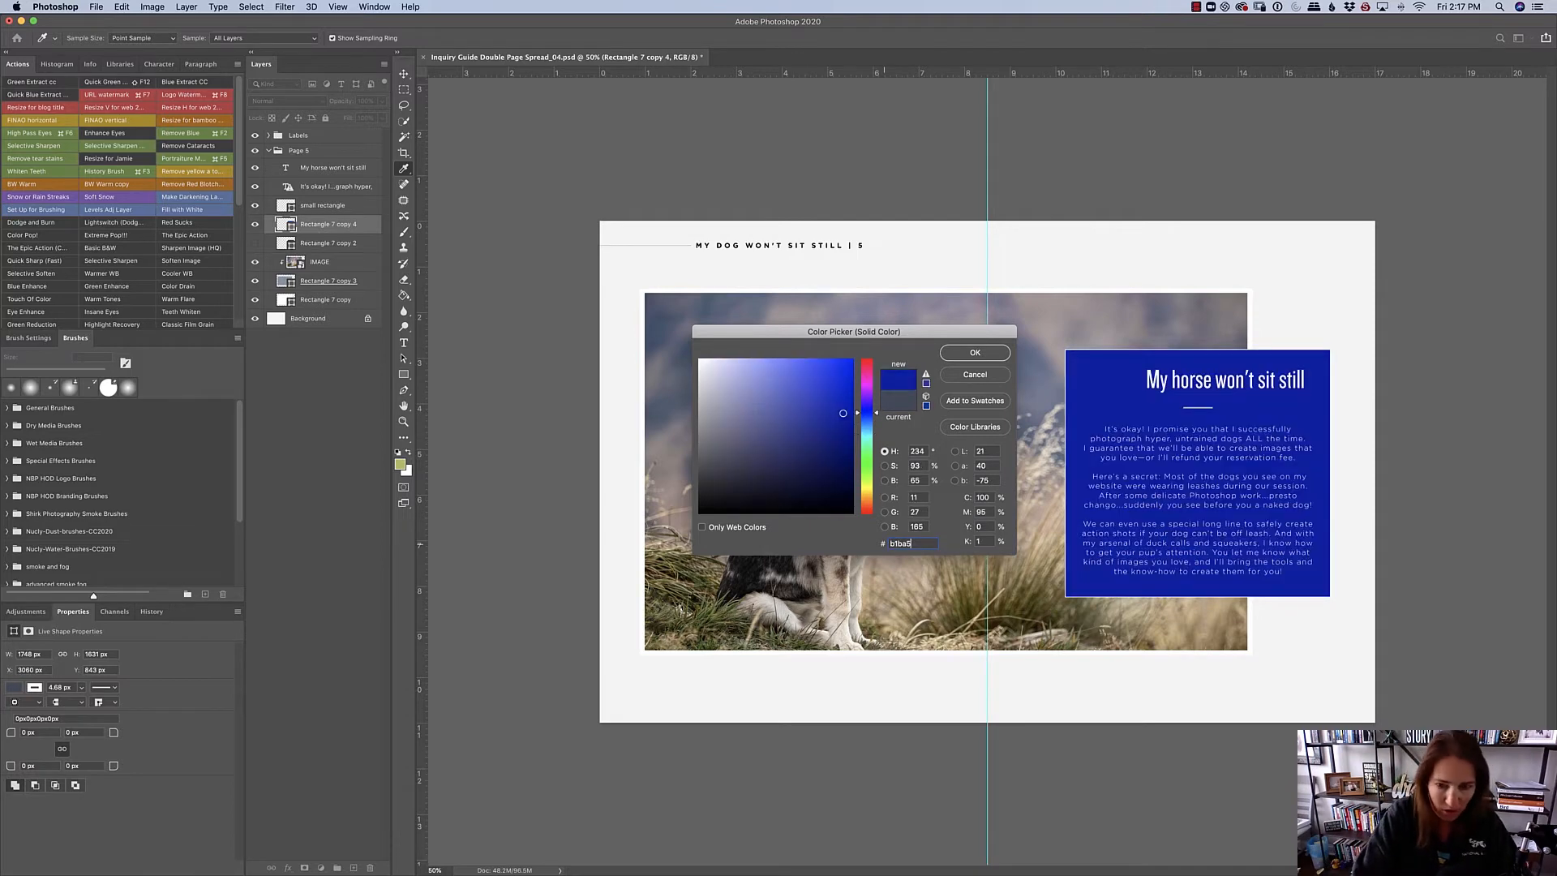
click(973, 356)
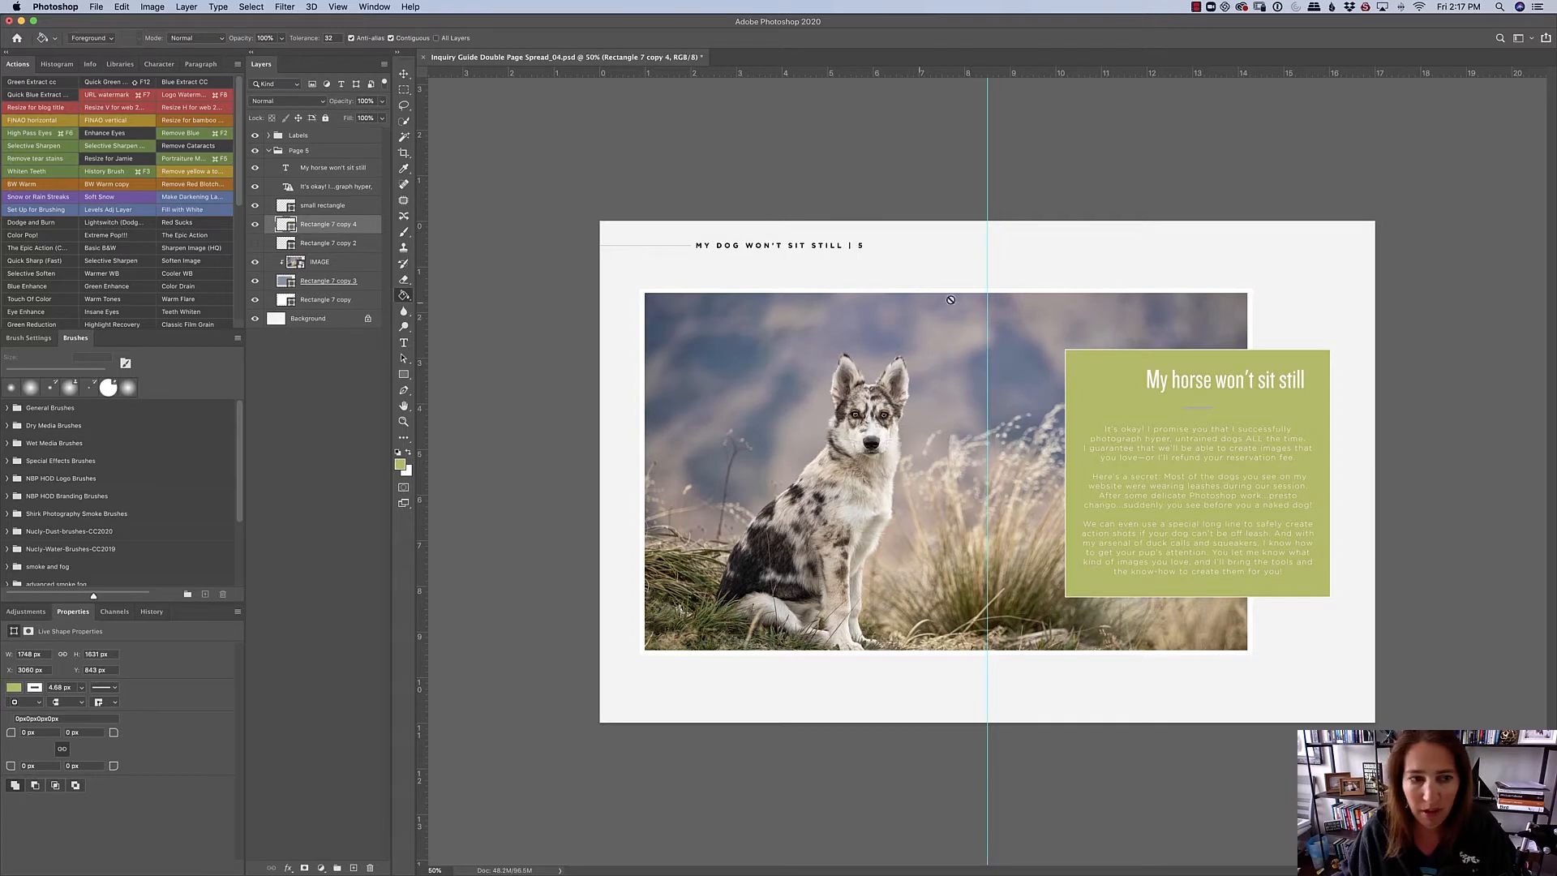
- Show Rectangle 7 copy 2 again and change its fill, the border around the text panel, to dark brown
click(290, 243)
click(255, 243)
double_click(282, 245)
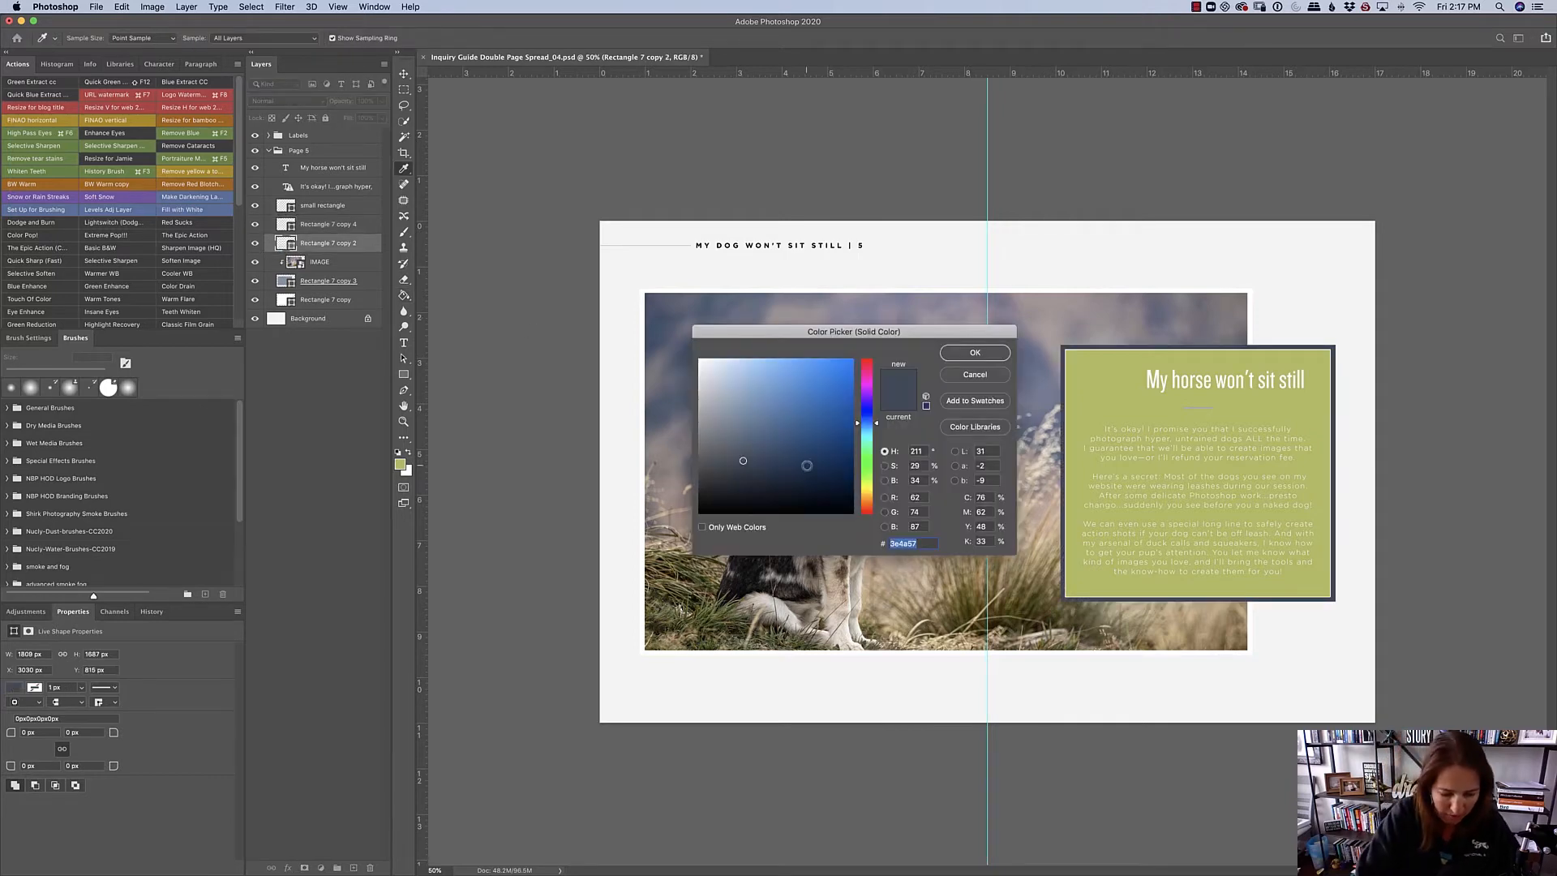
text(54)
text(3210)
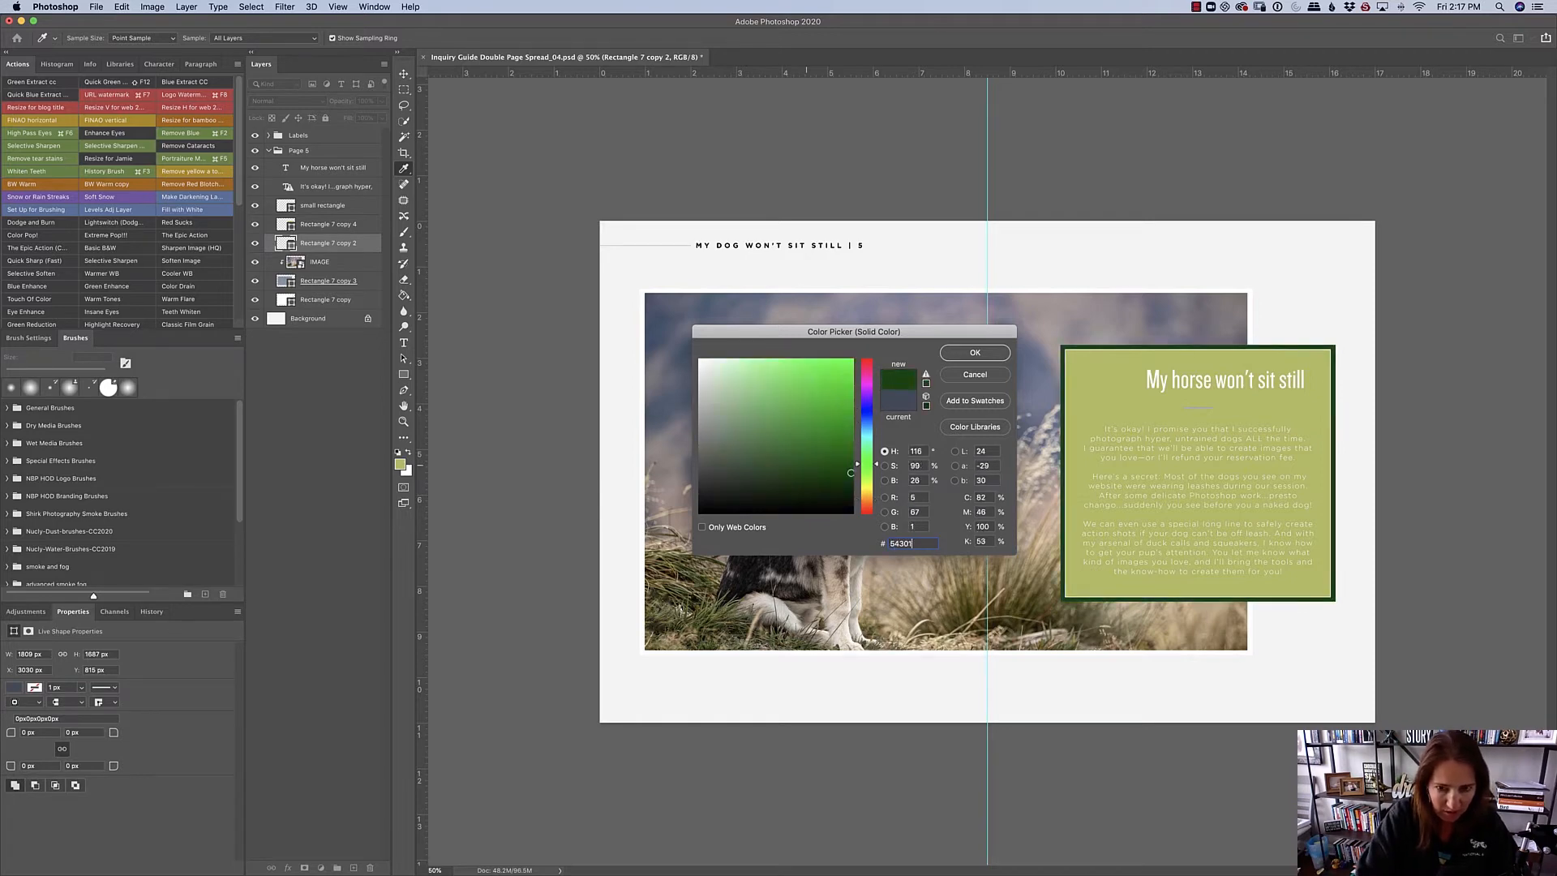
key(Return)
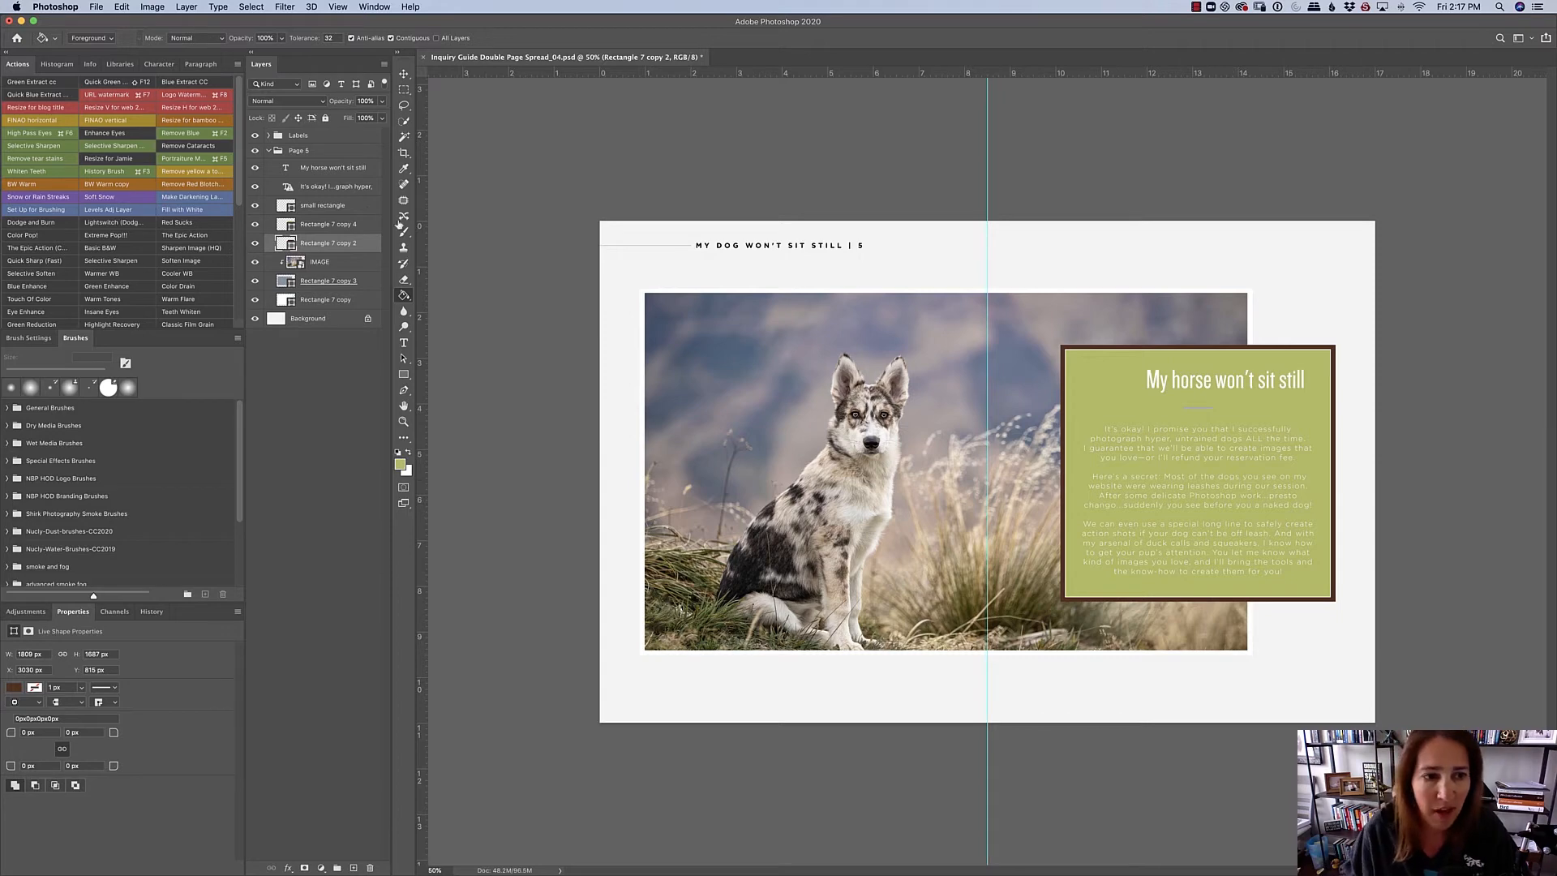
- Recolor the small rectangle, the divider line under the headline, to a dark brown
double_click(287, 207)
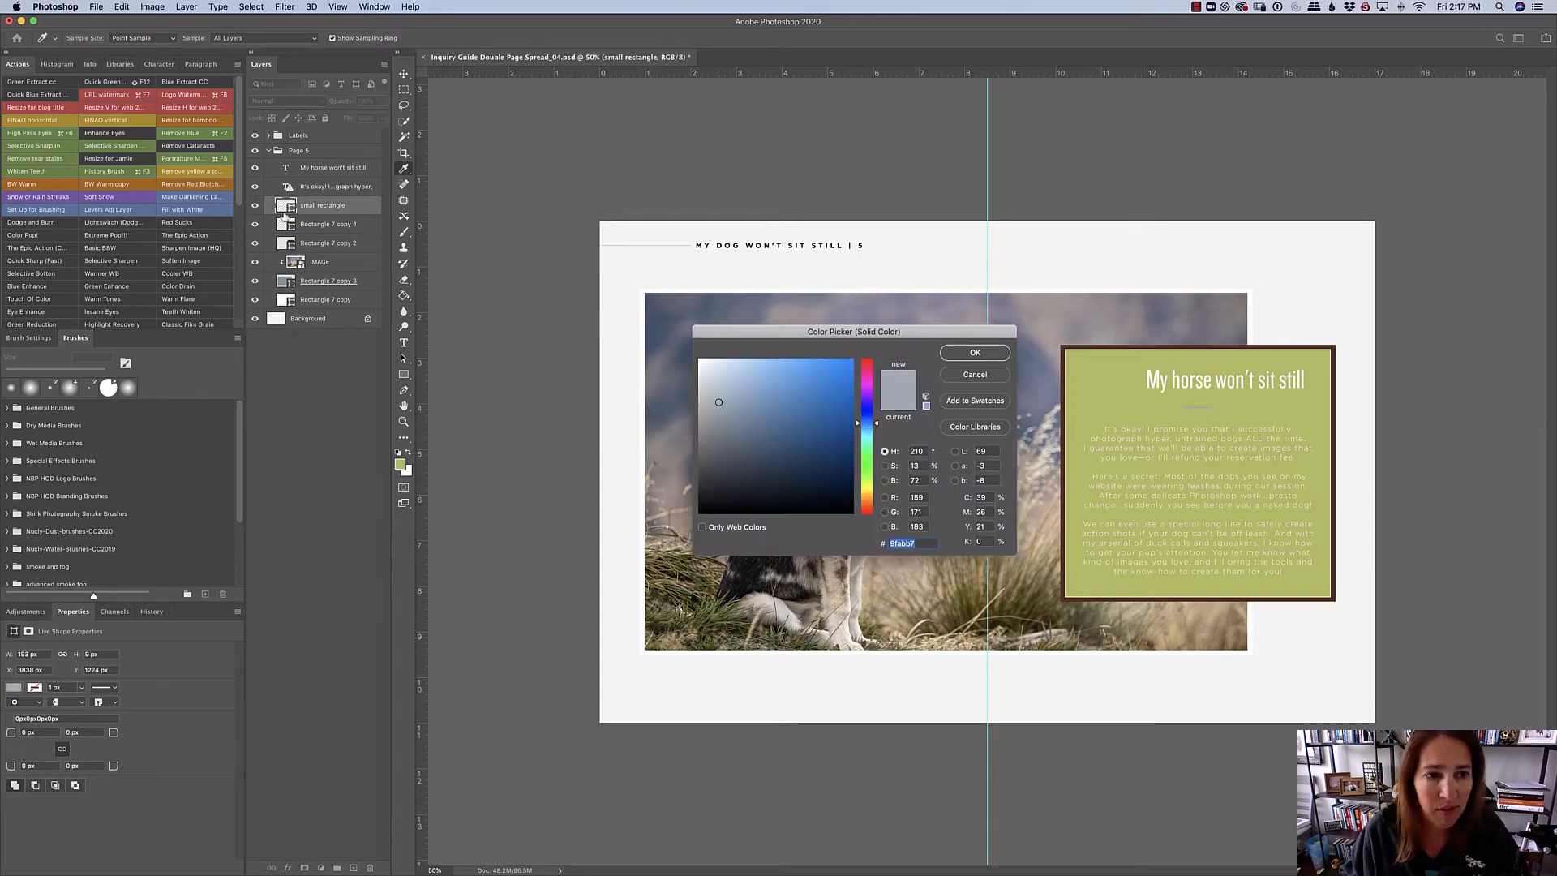
click(866, 504)
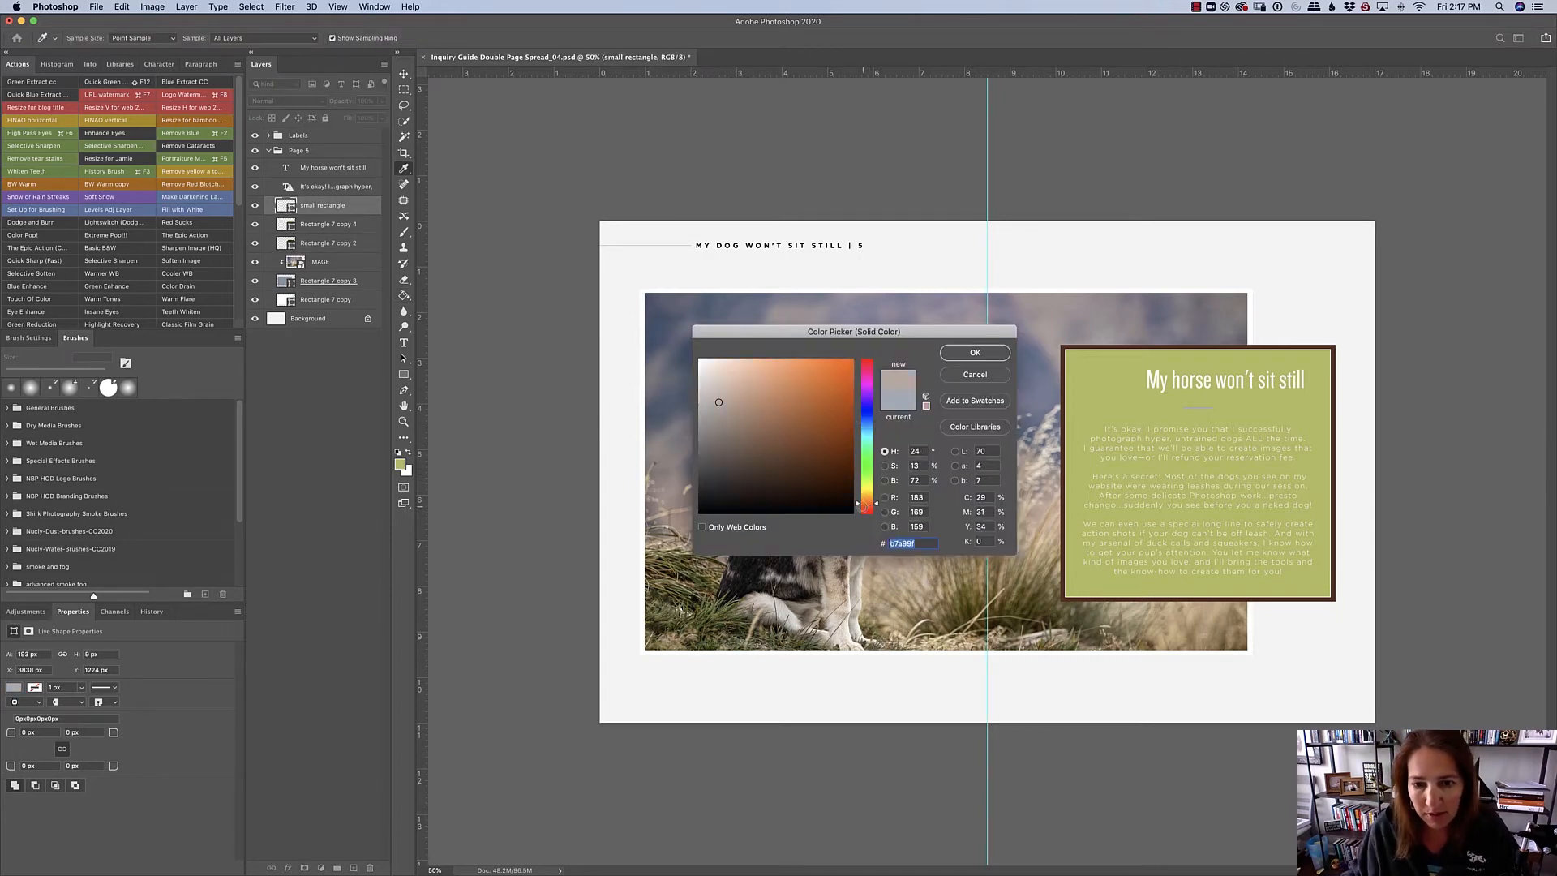
click(831, 459)
click(975, 354)
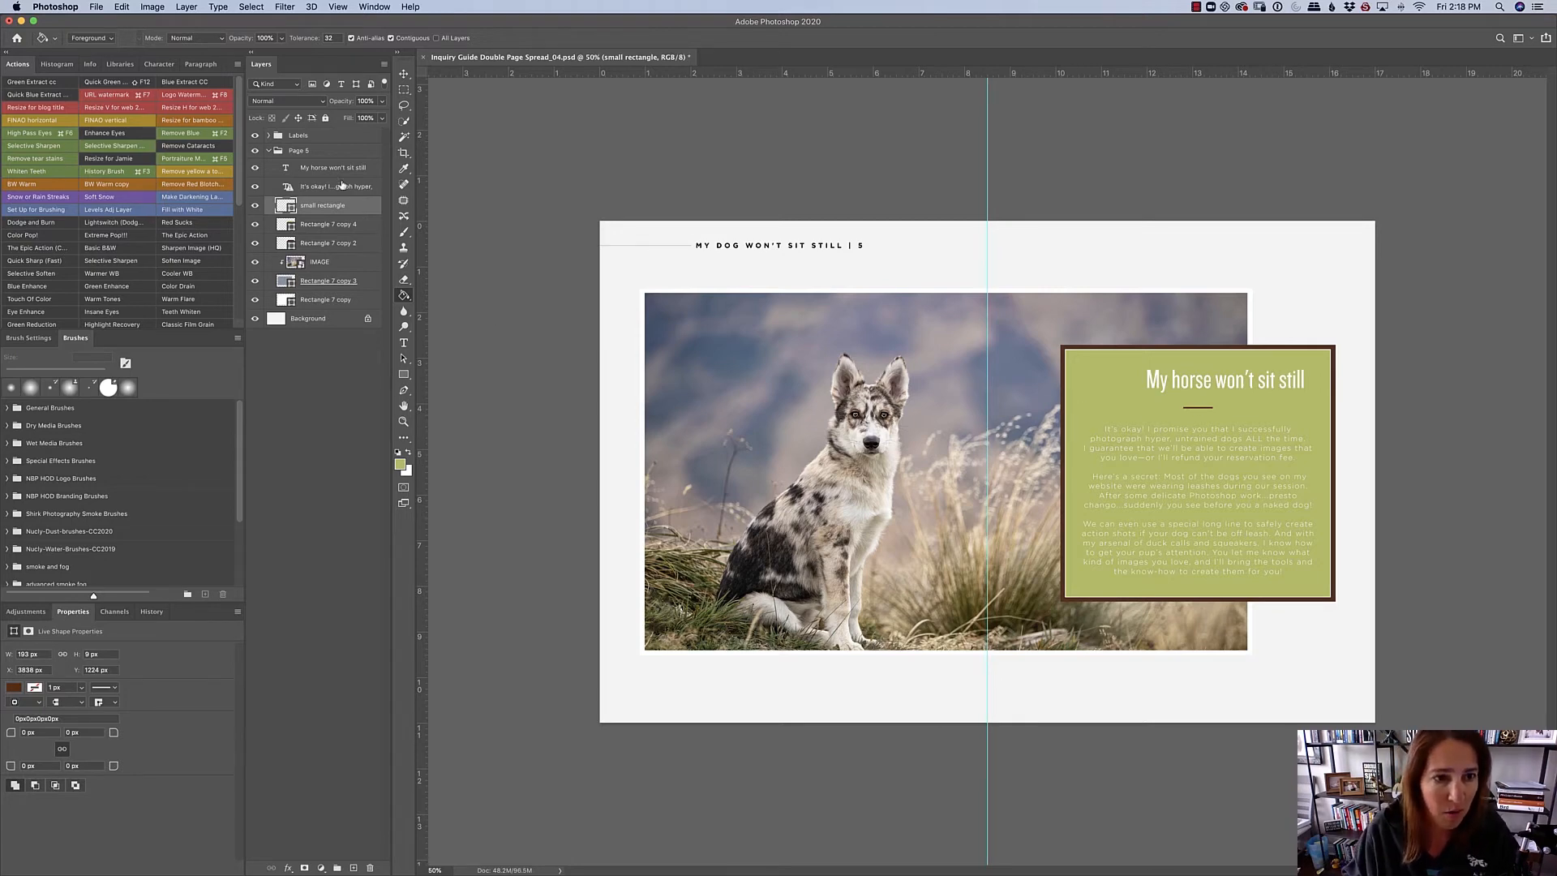
- Transform the small rectangle, Rectangle 7 copy 4 and Rectangle 7 copy 2 together to about 97.8% width and 103.3% height
shift+click(340, 244)
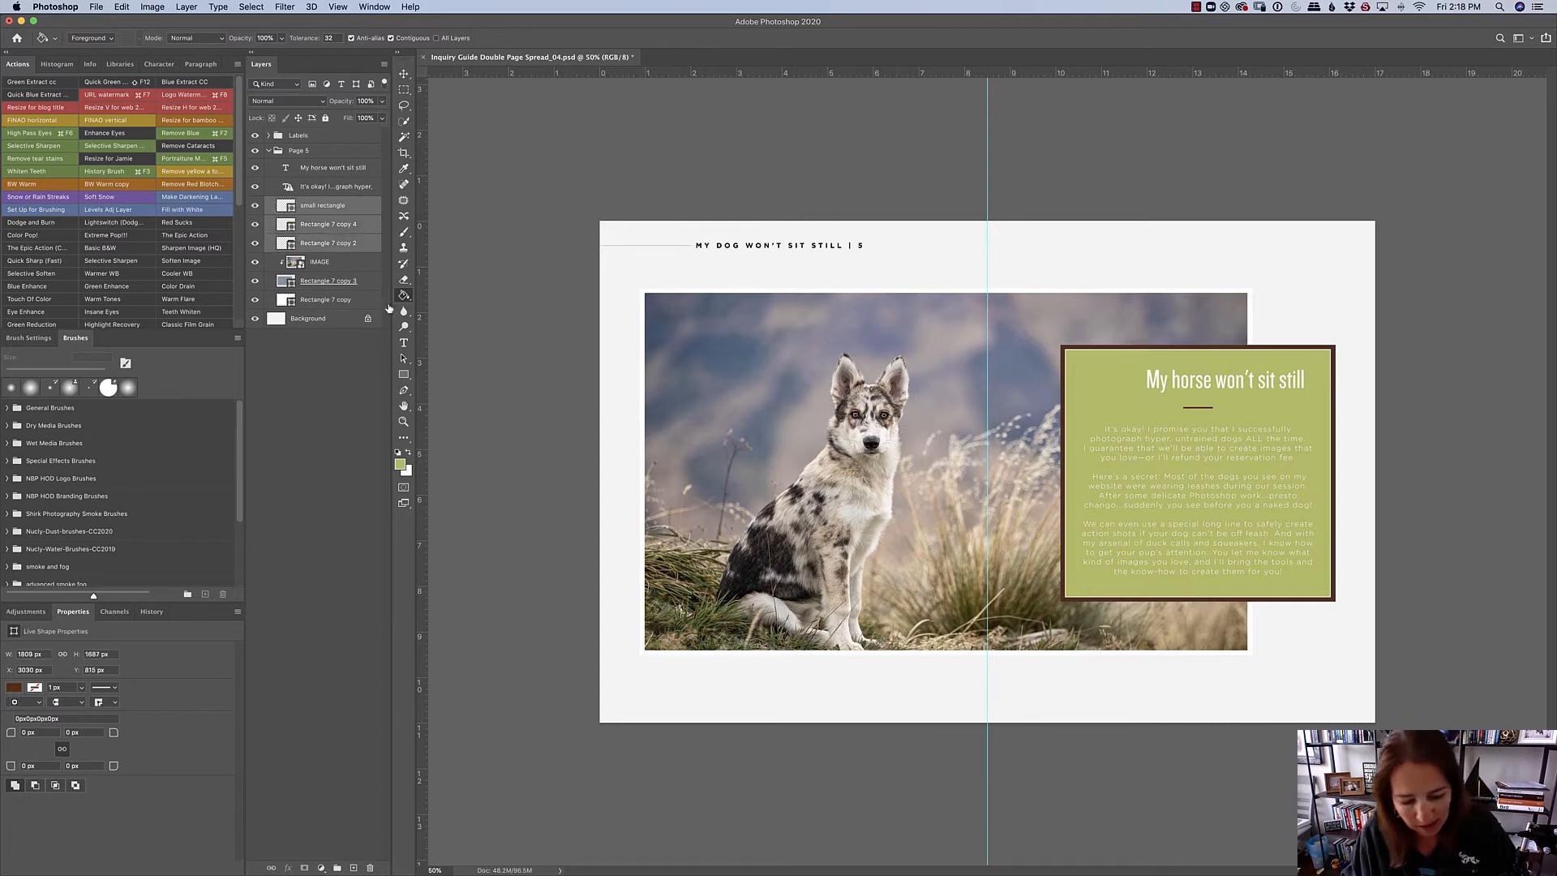
key(super+t)
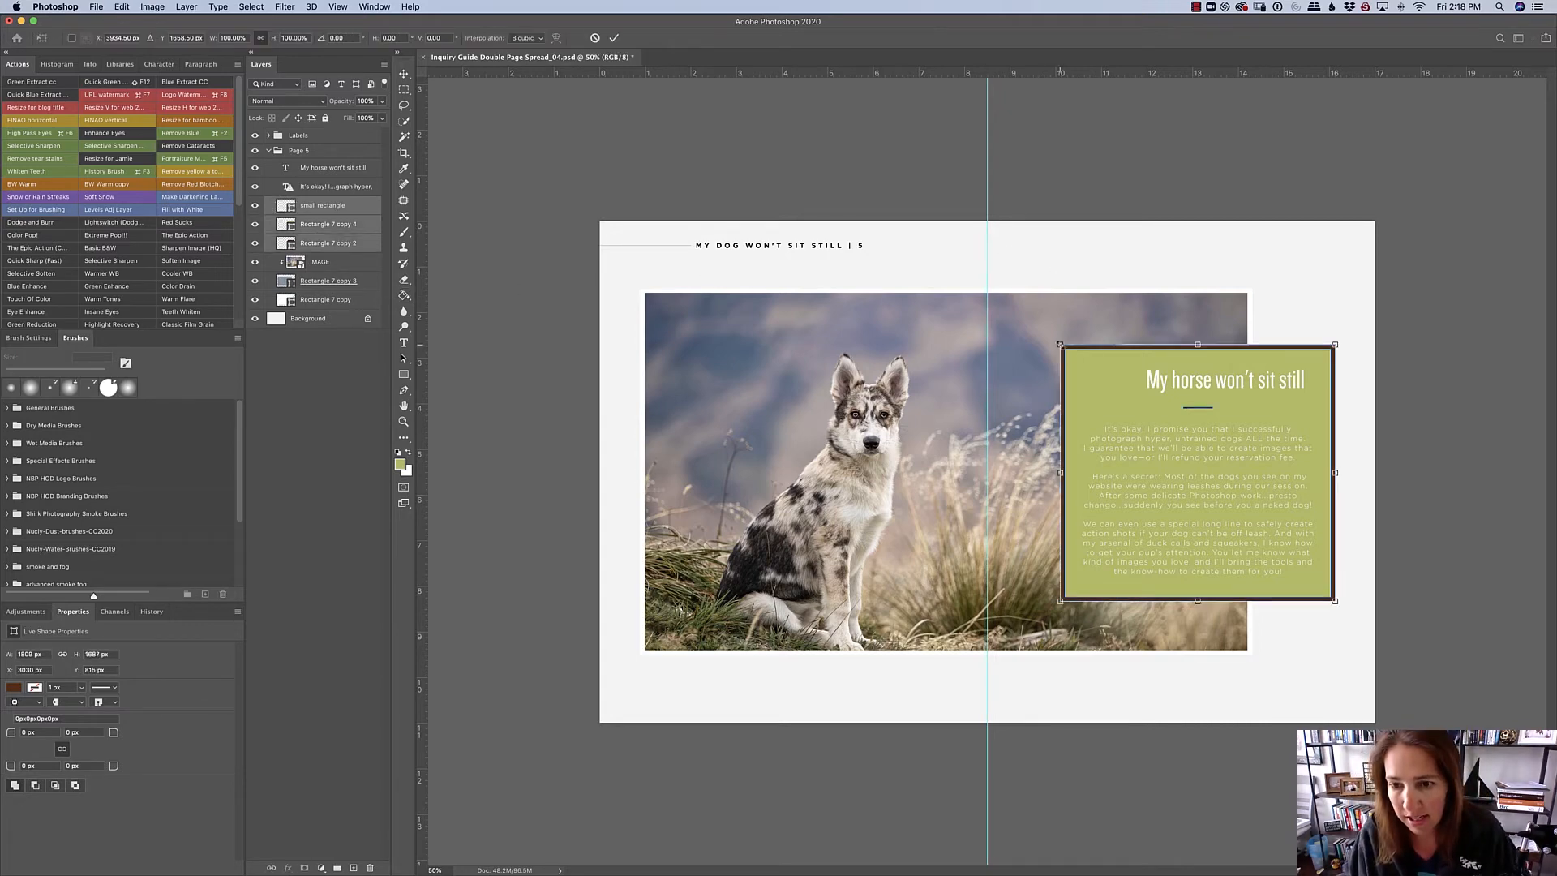
mouse_move(1059, 344)
mouse_down()
mouse_move(1074, 326)
mouse_move(1102, 360)
mouse_move(1068, 306)
mouse_move(1085, 287)
mouse_move(1126, 291)
mouse_move(1120, 304)
mouse_move(1067, 277)
mouse_move(1107, 306)
mouse_move(1069, 274)
mouse_move(1093, 298)
mouse_move(1118, 283)
mouse_move(1038, 274)
mouse_move(1018, 323)
mouse_move(1069, 280)
mouse_move(1049, 290)
mouse_move(1050, 321)
mouse_up()
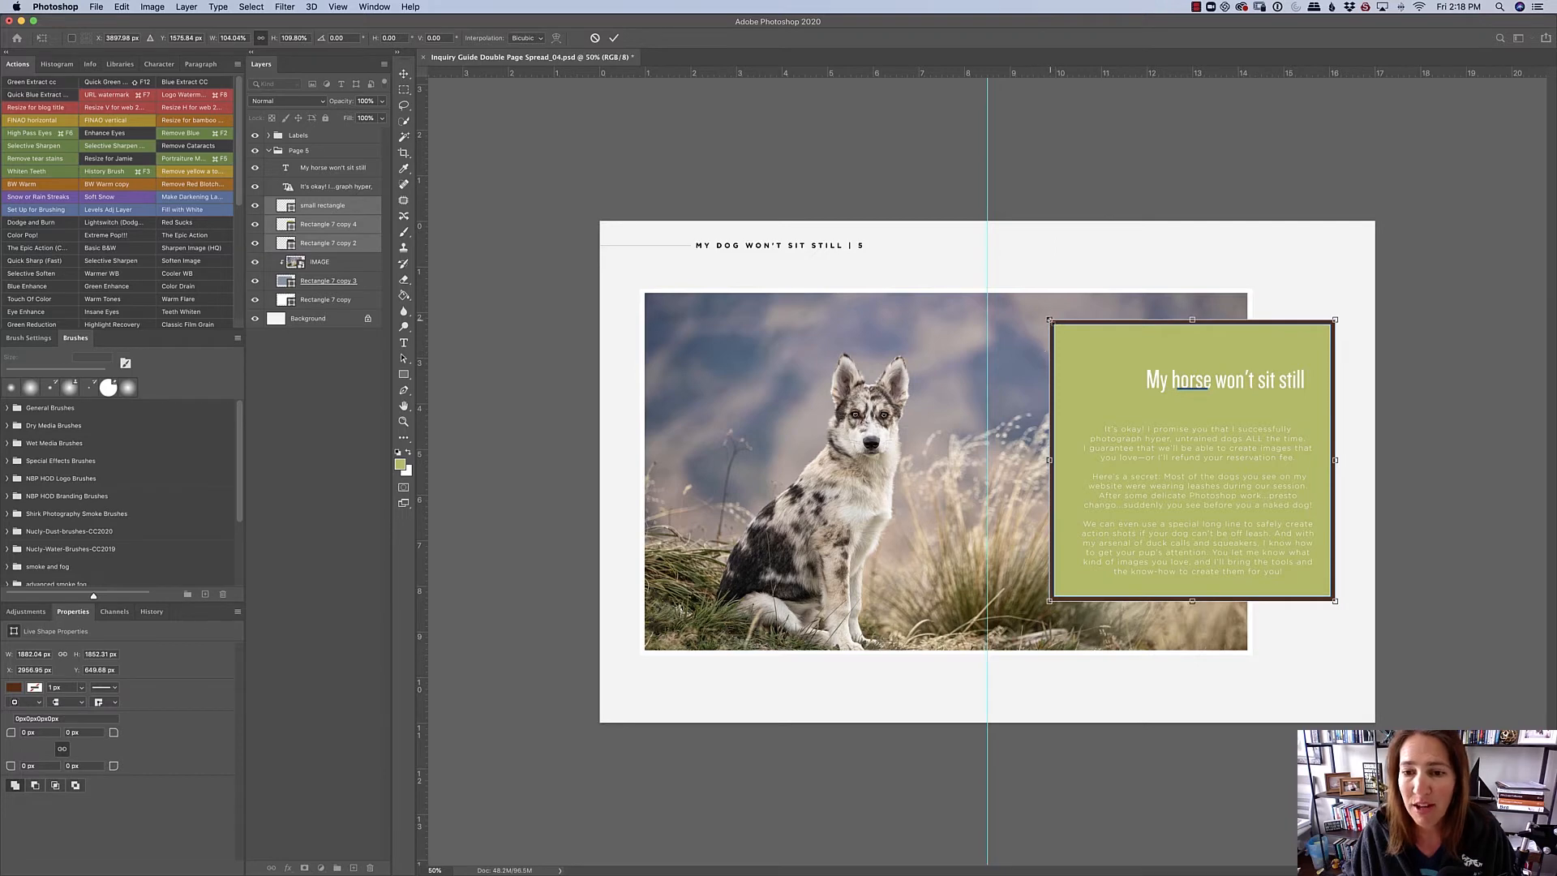
mouse_move(1050, 320)
mouse_down()
mouse_move(1070, 344)
mouse_move(1029, 316)
mouse_move(1070, 334)
mouse_move(1043, 303)
mouse_move(1071, 333)
mouse_up()
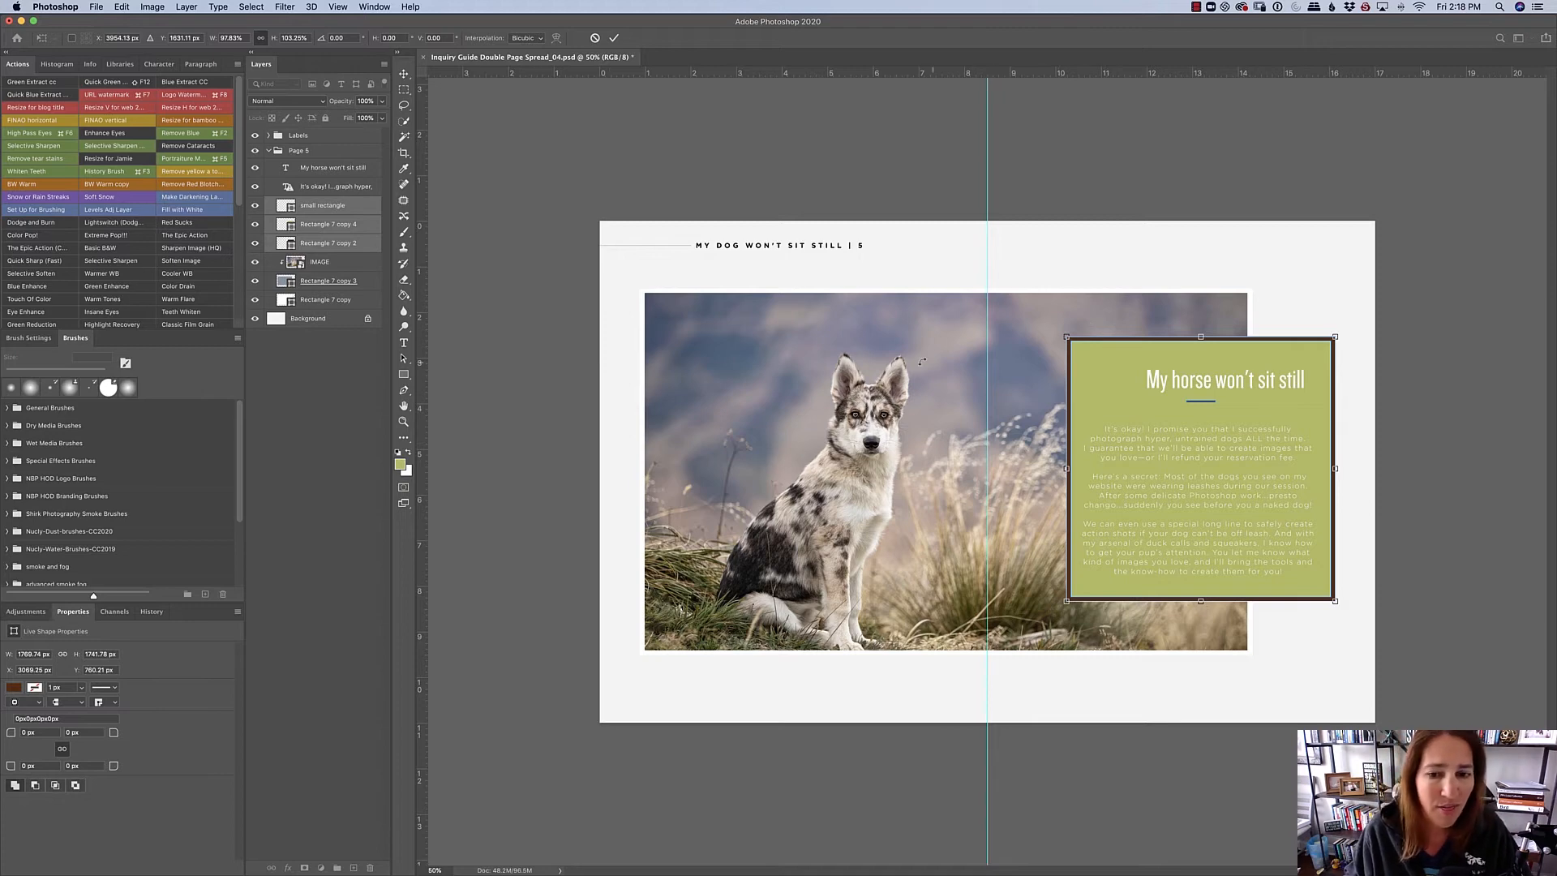
key(Return)
key(g)
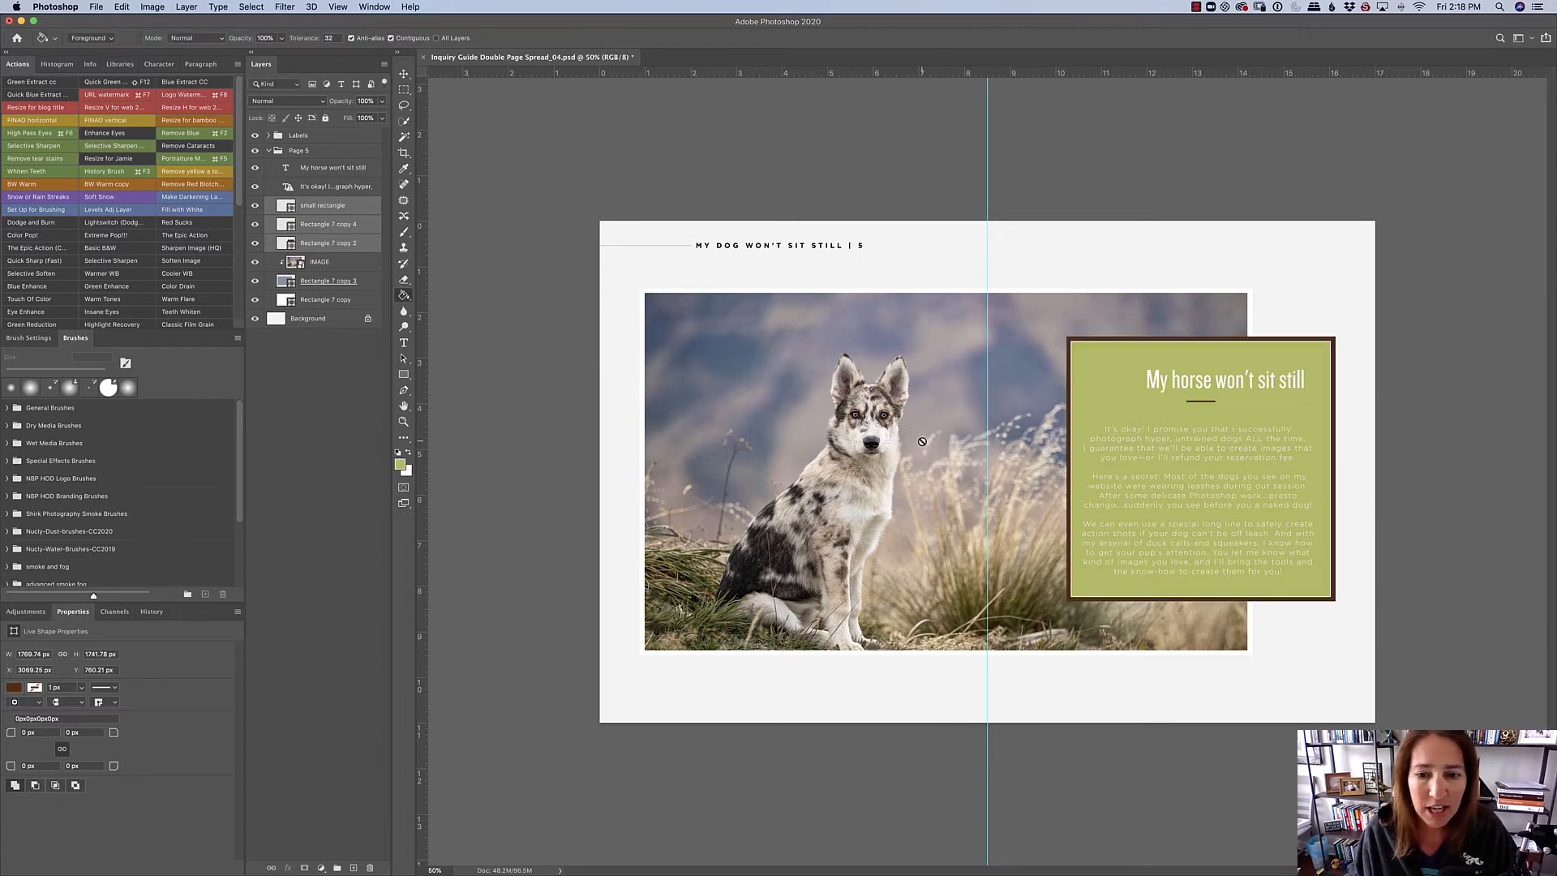
- Examine how IMAGE is clipped to Rectangle 7 copy 3 by releasing the clipping mask, toggling the photo's visibility, and clipping it again
click(325, 264)
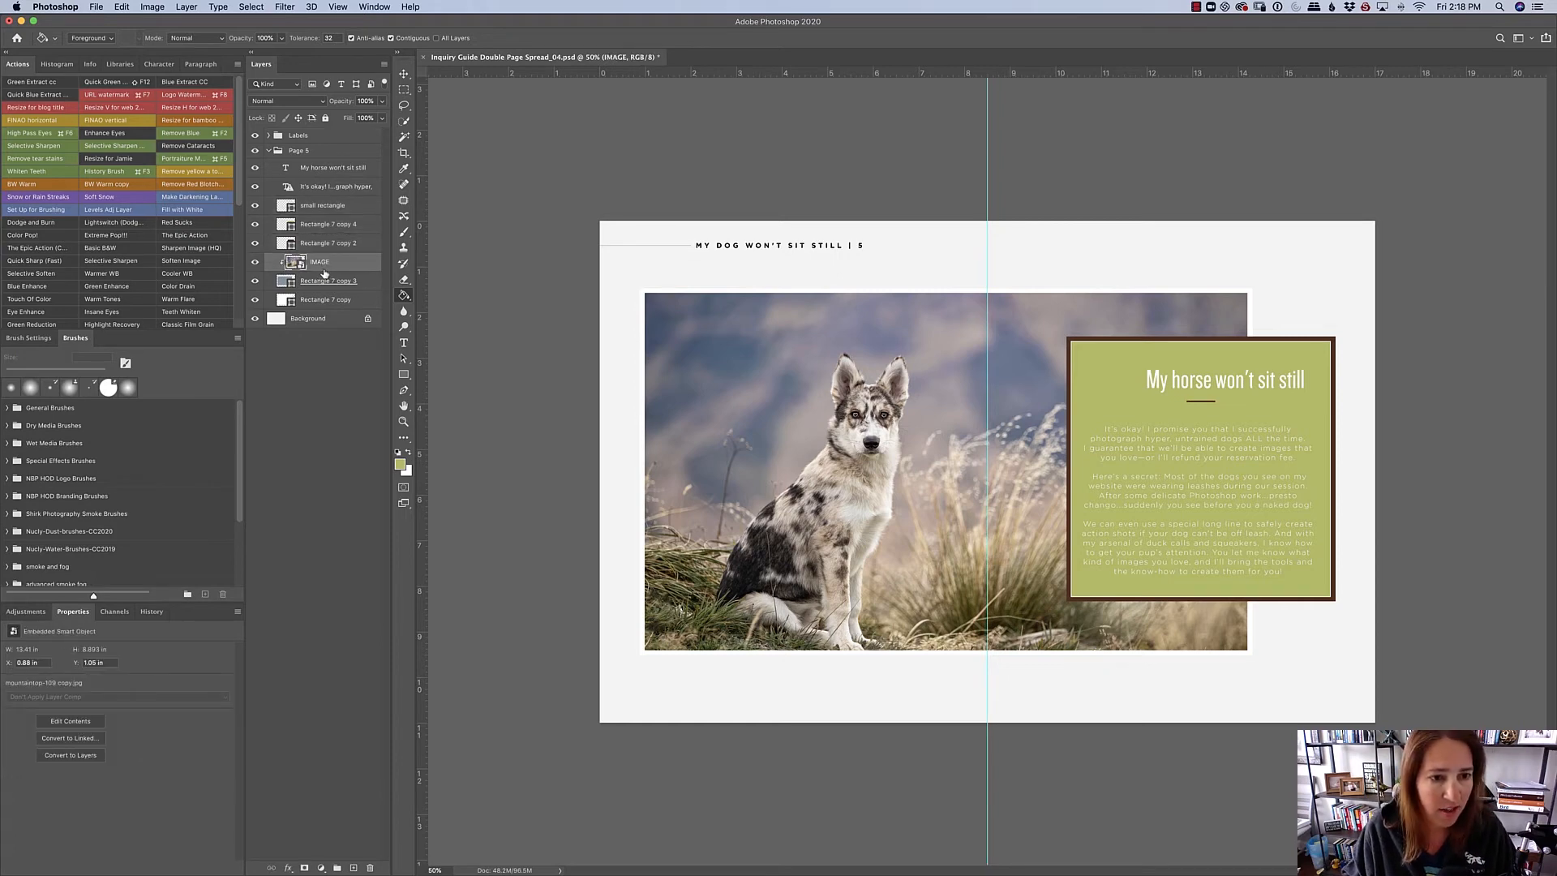
drag(329, 270, 331, 267)
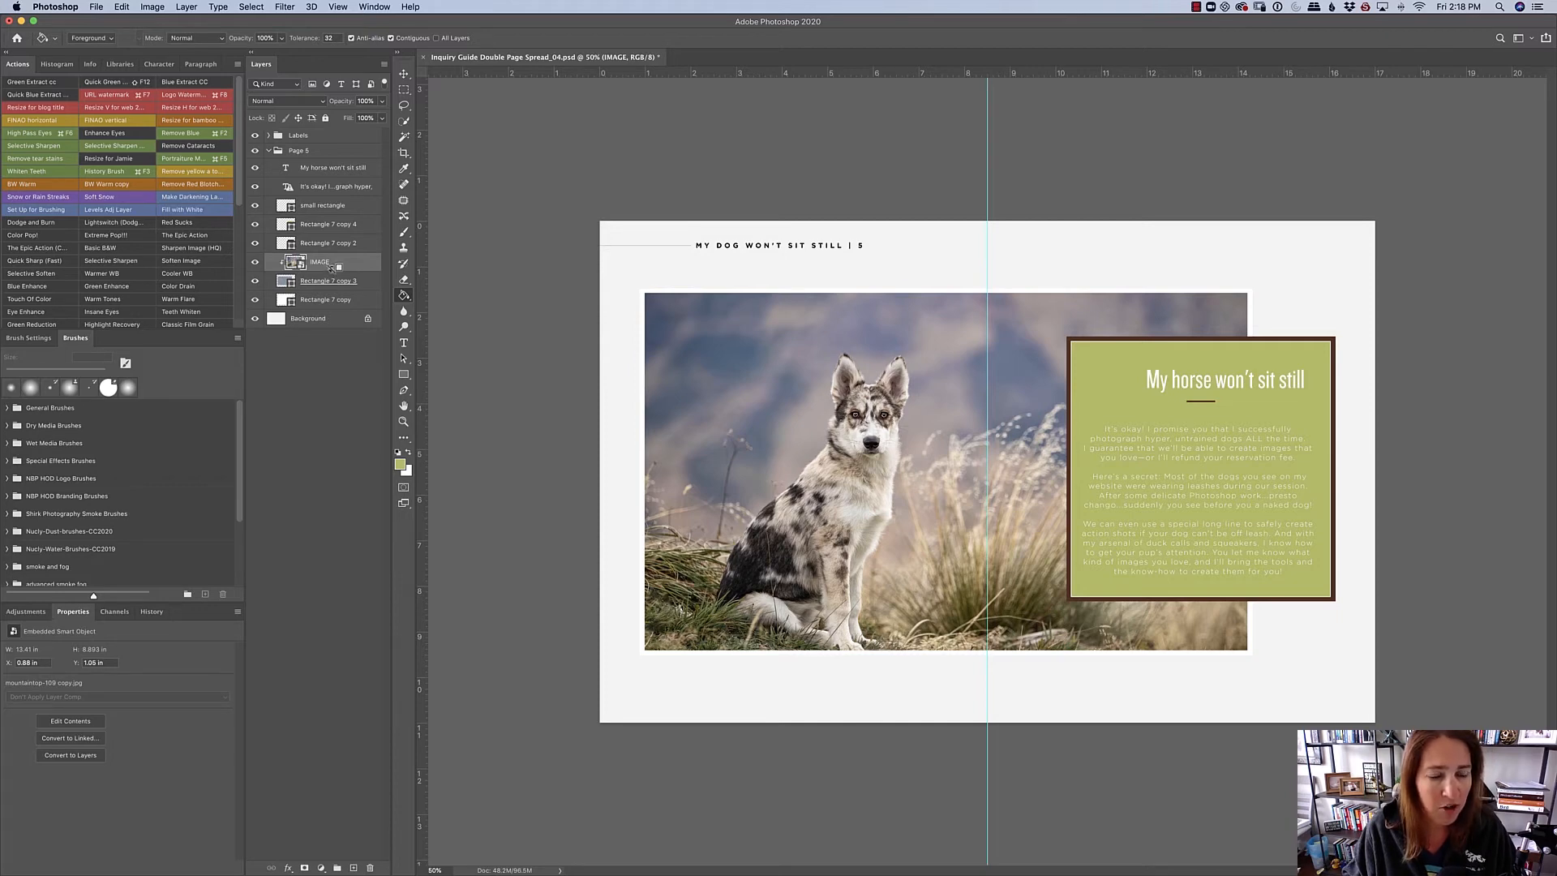
drag(333, 267, 334, 269)
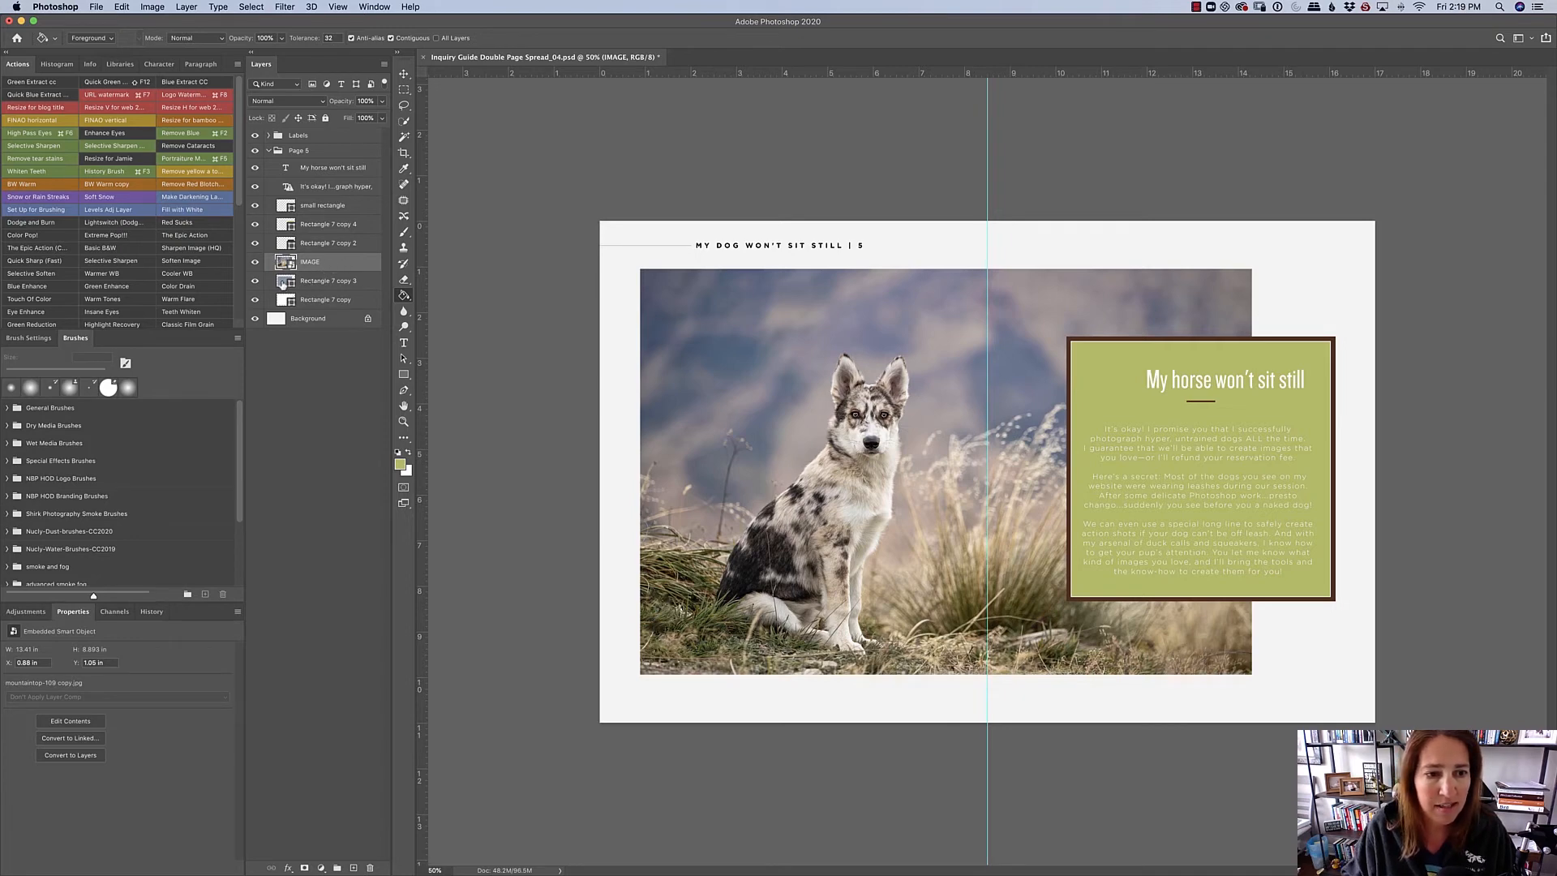
click(254, 262)
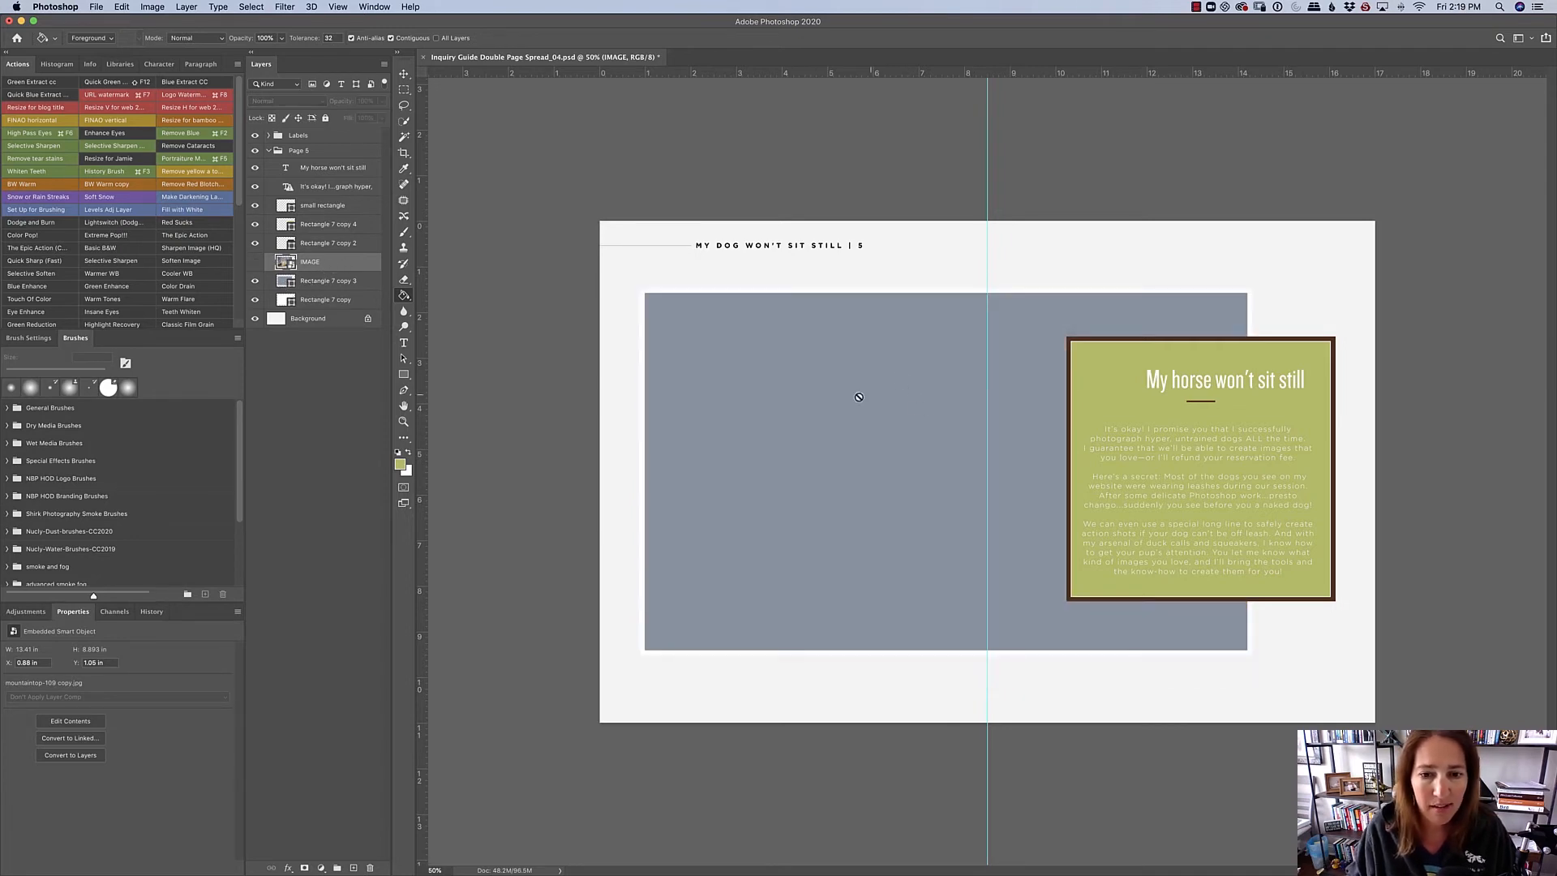
click(254, 261)
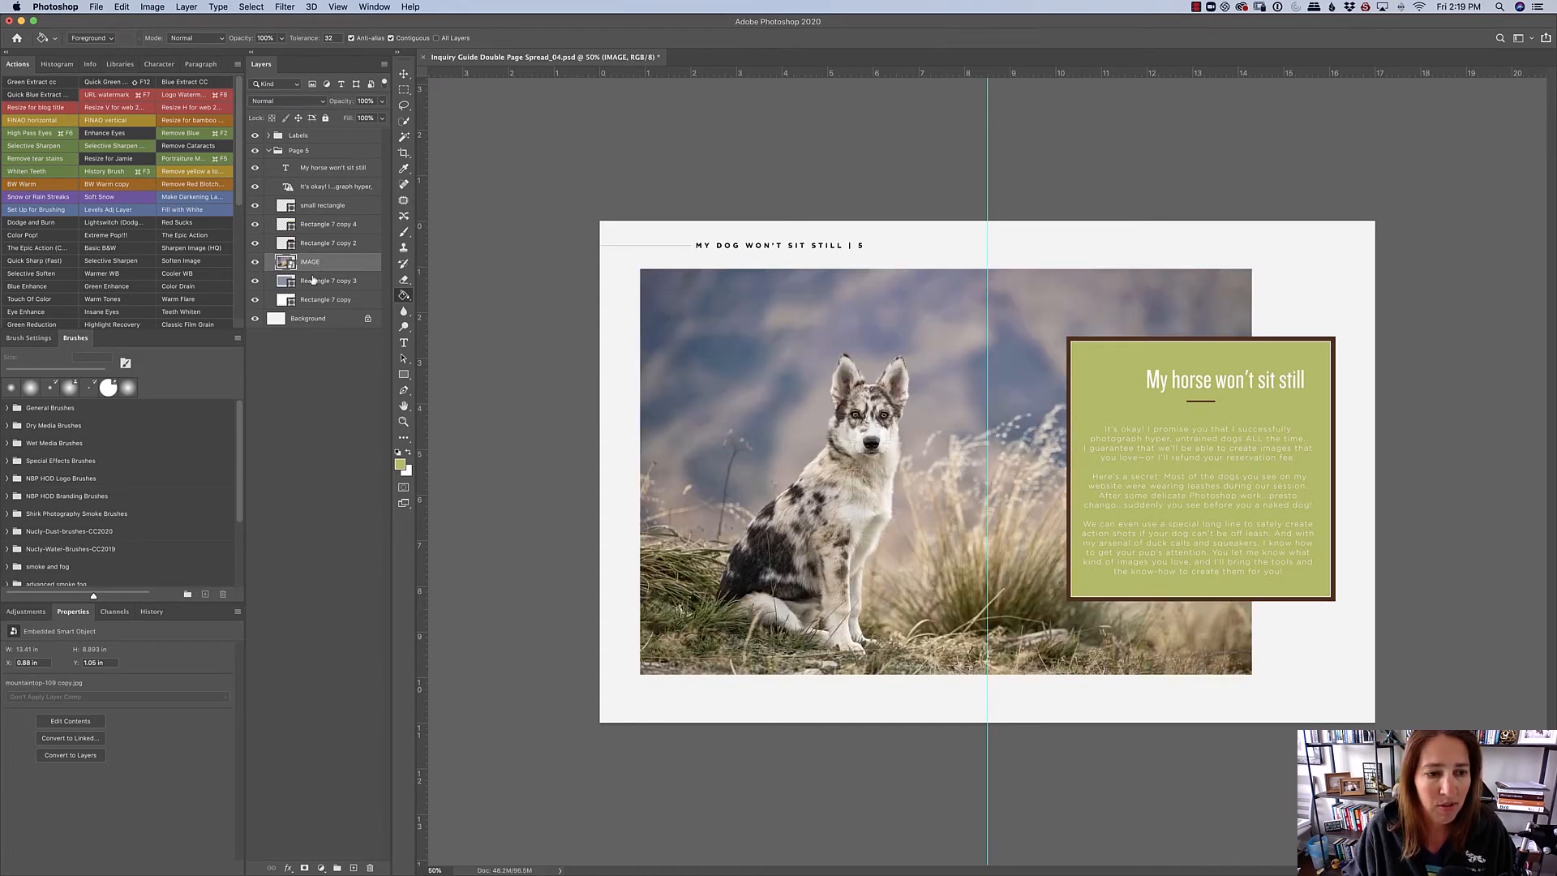
click(254, 263)
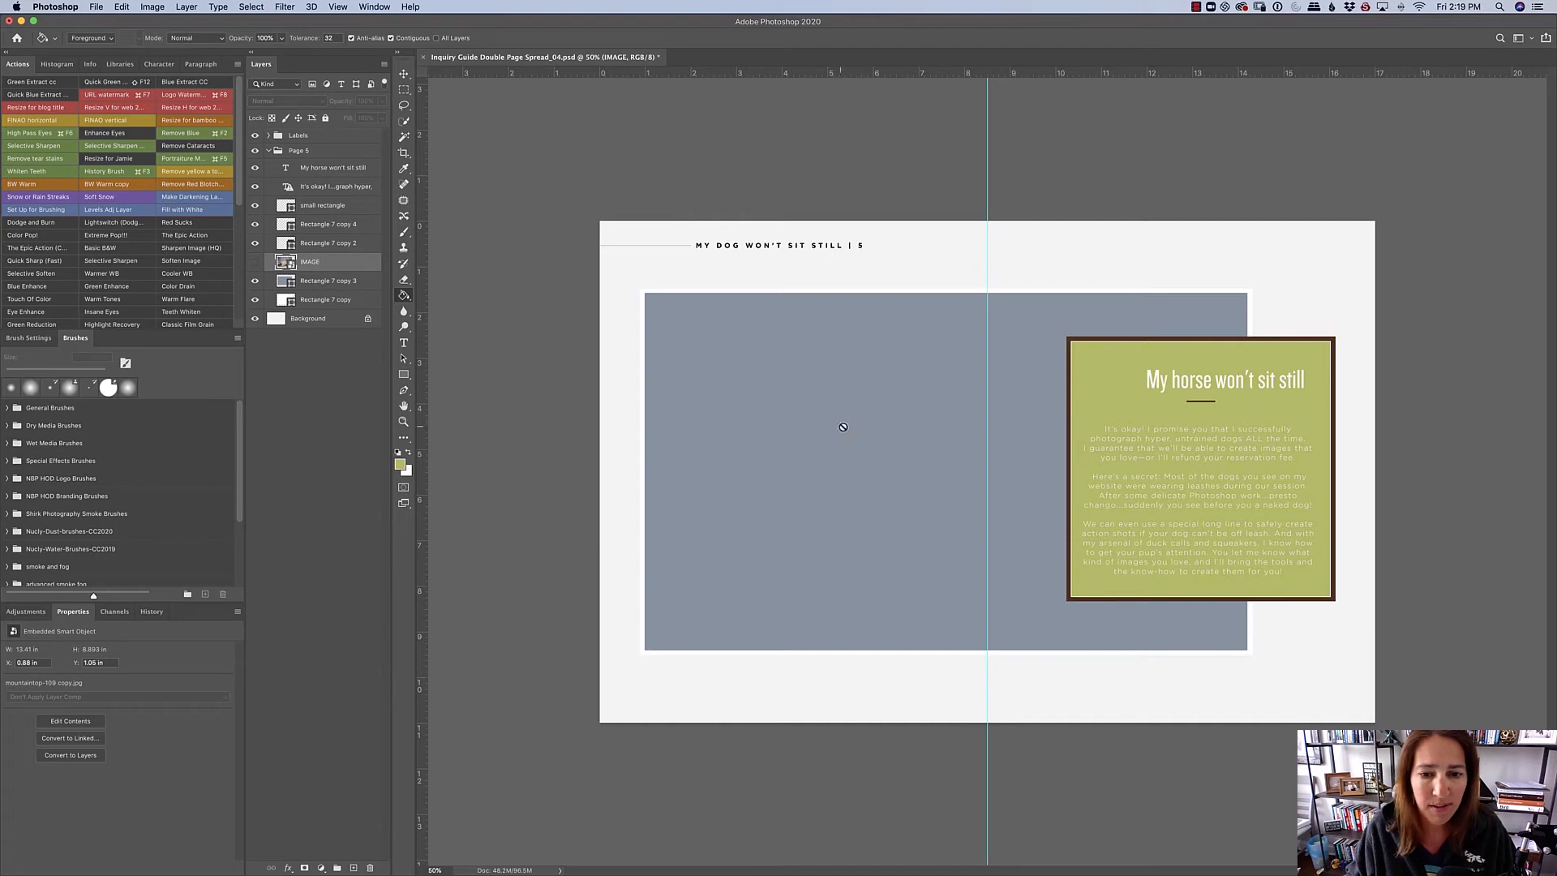
click(254, 262)
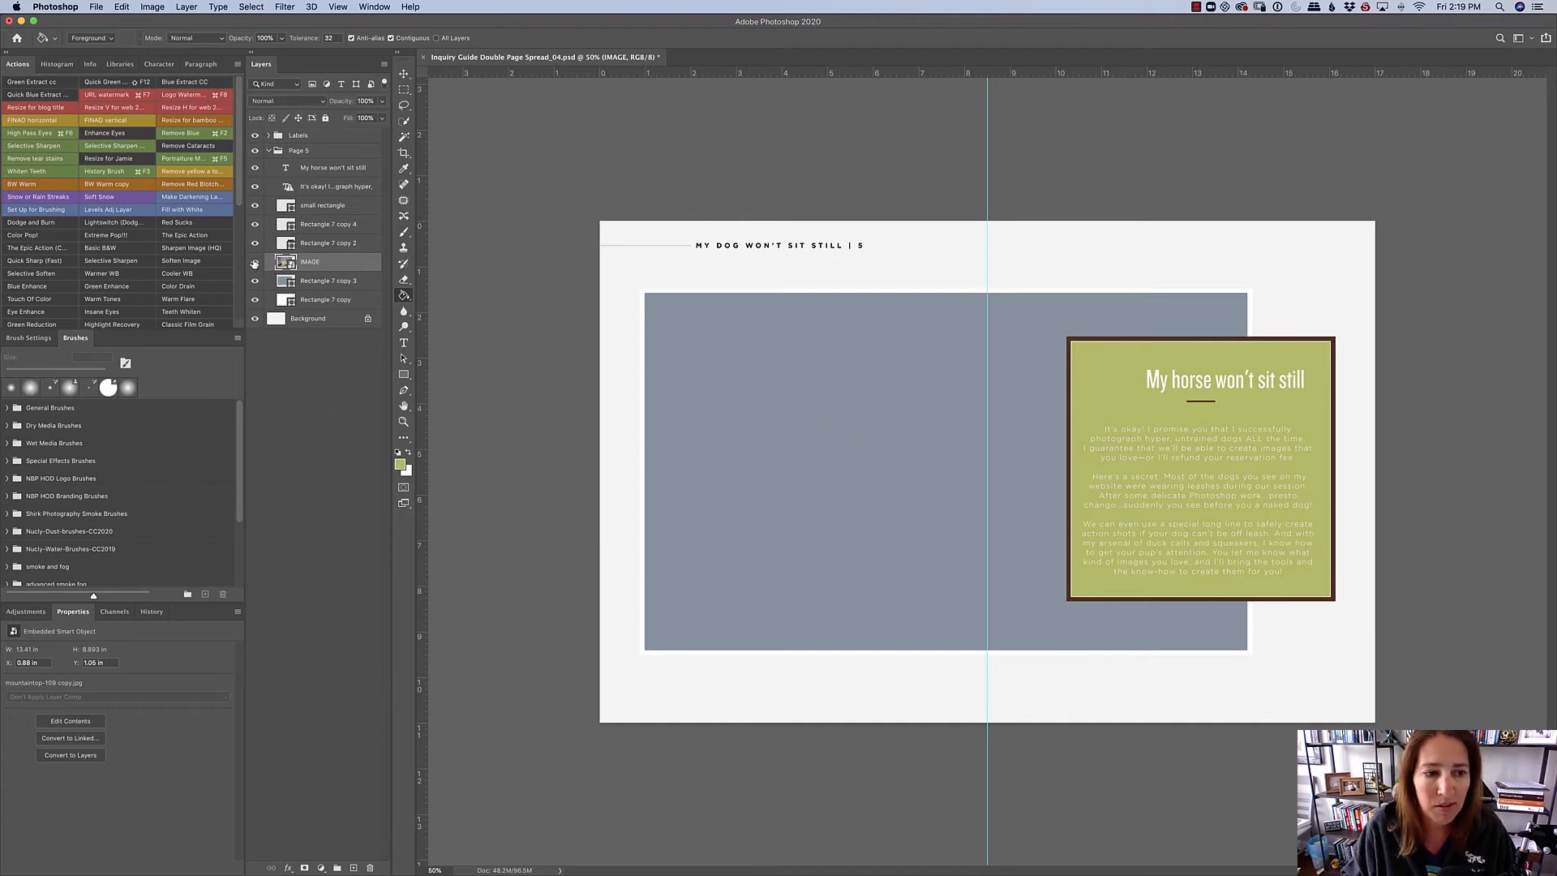
alt+click(329, 271)
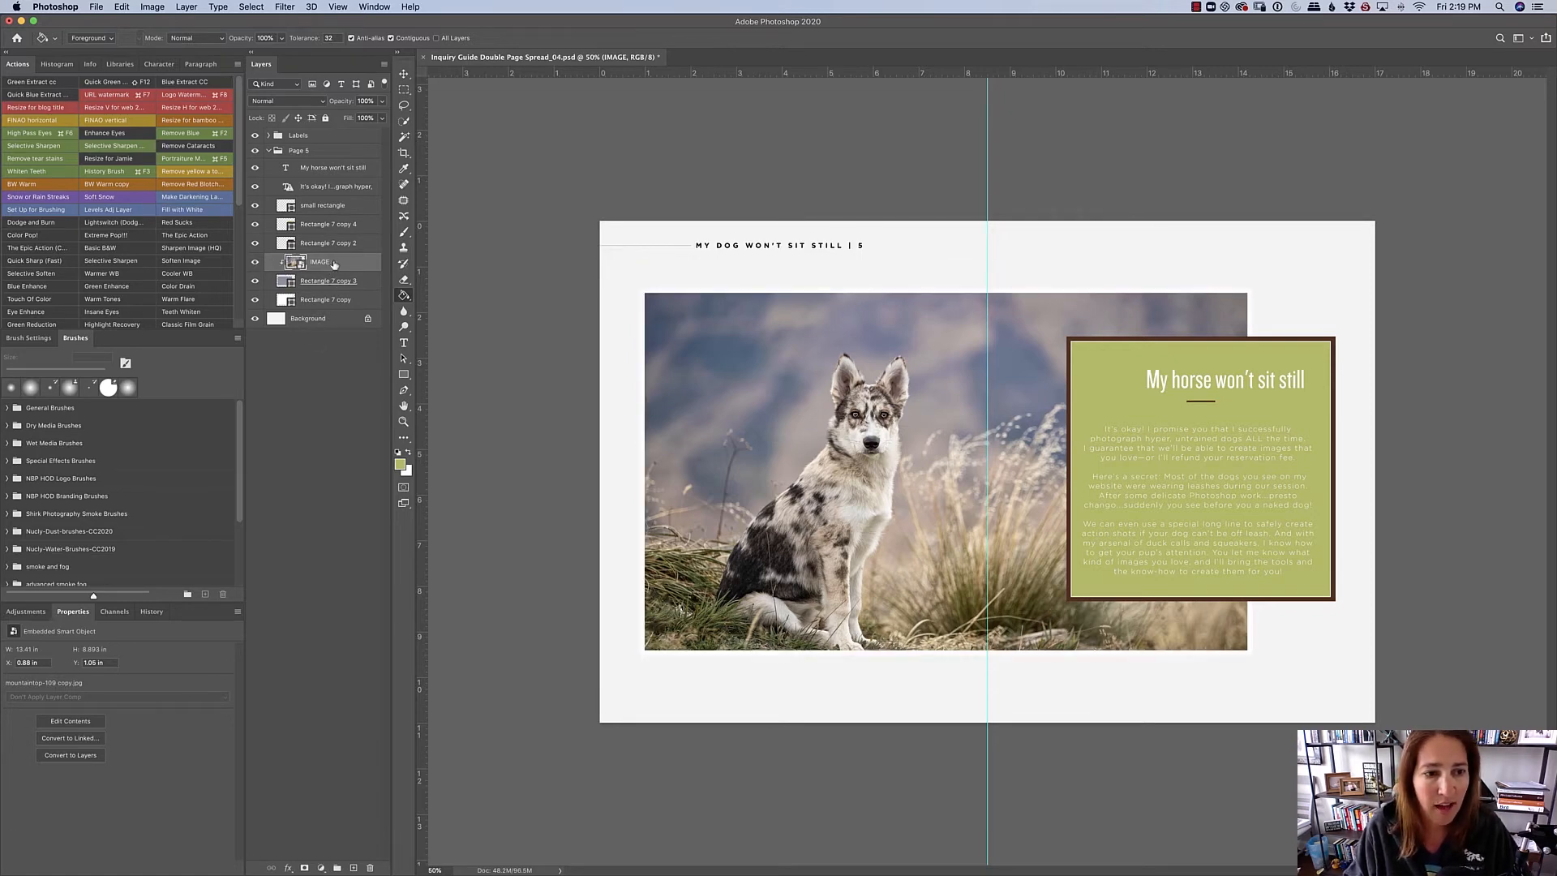
- Switch to Adobe Bridge, open the Portfolio folder, and place Archie-116 copy.jpg into the Photoshop spread above the IMAGE layer
mouse_move(1550, 302)
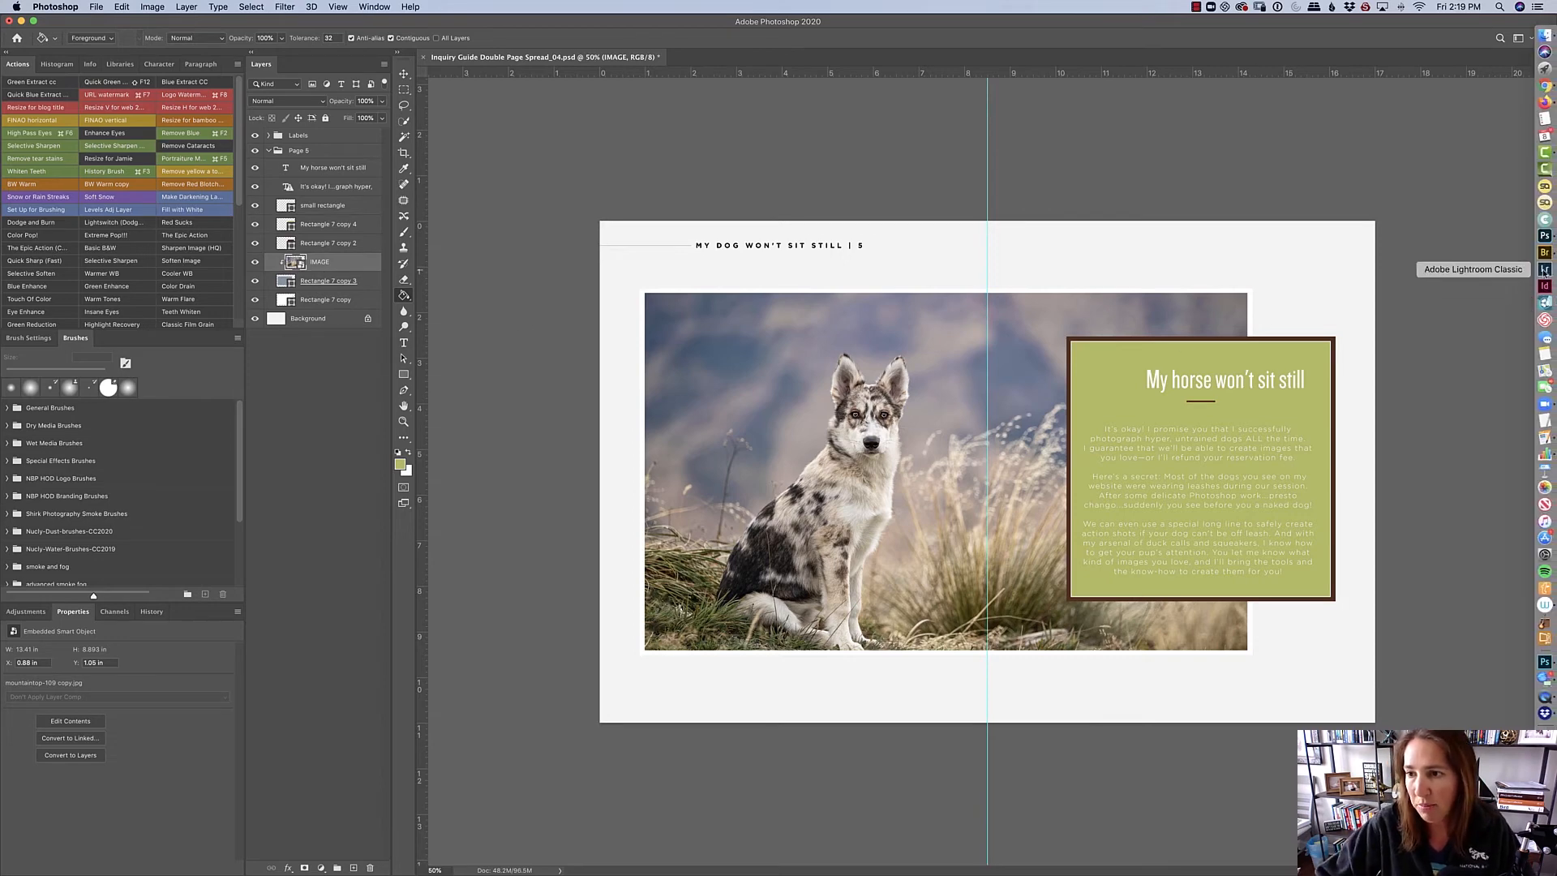
click(1545, 251)
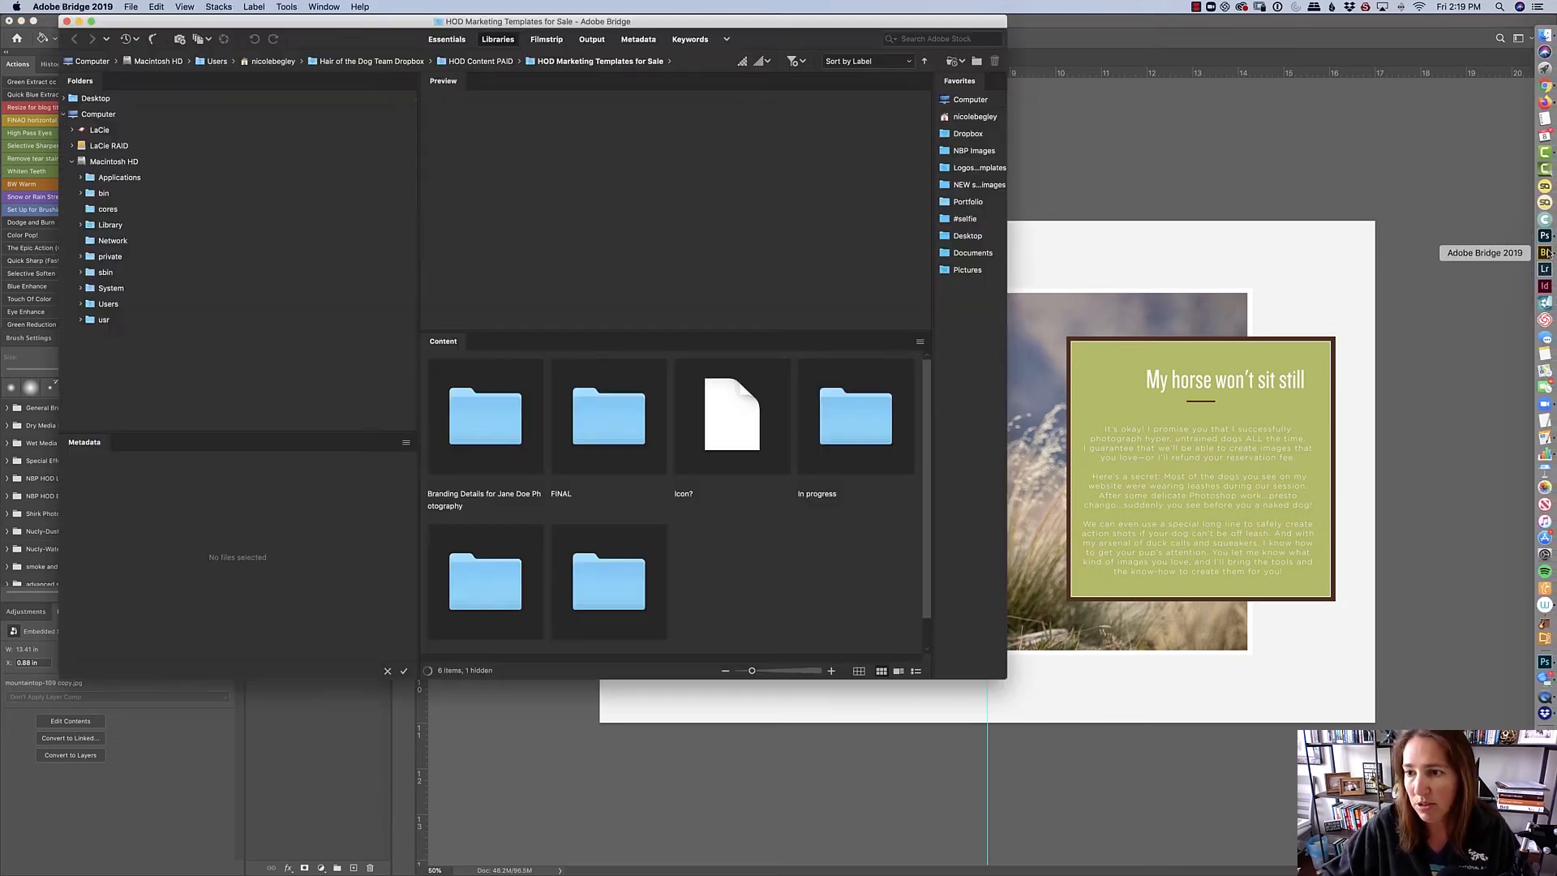
click(969, 201)
drag(959, 34, 987, 35)
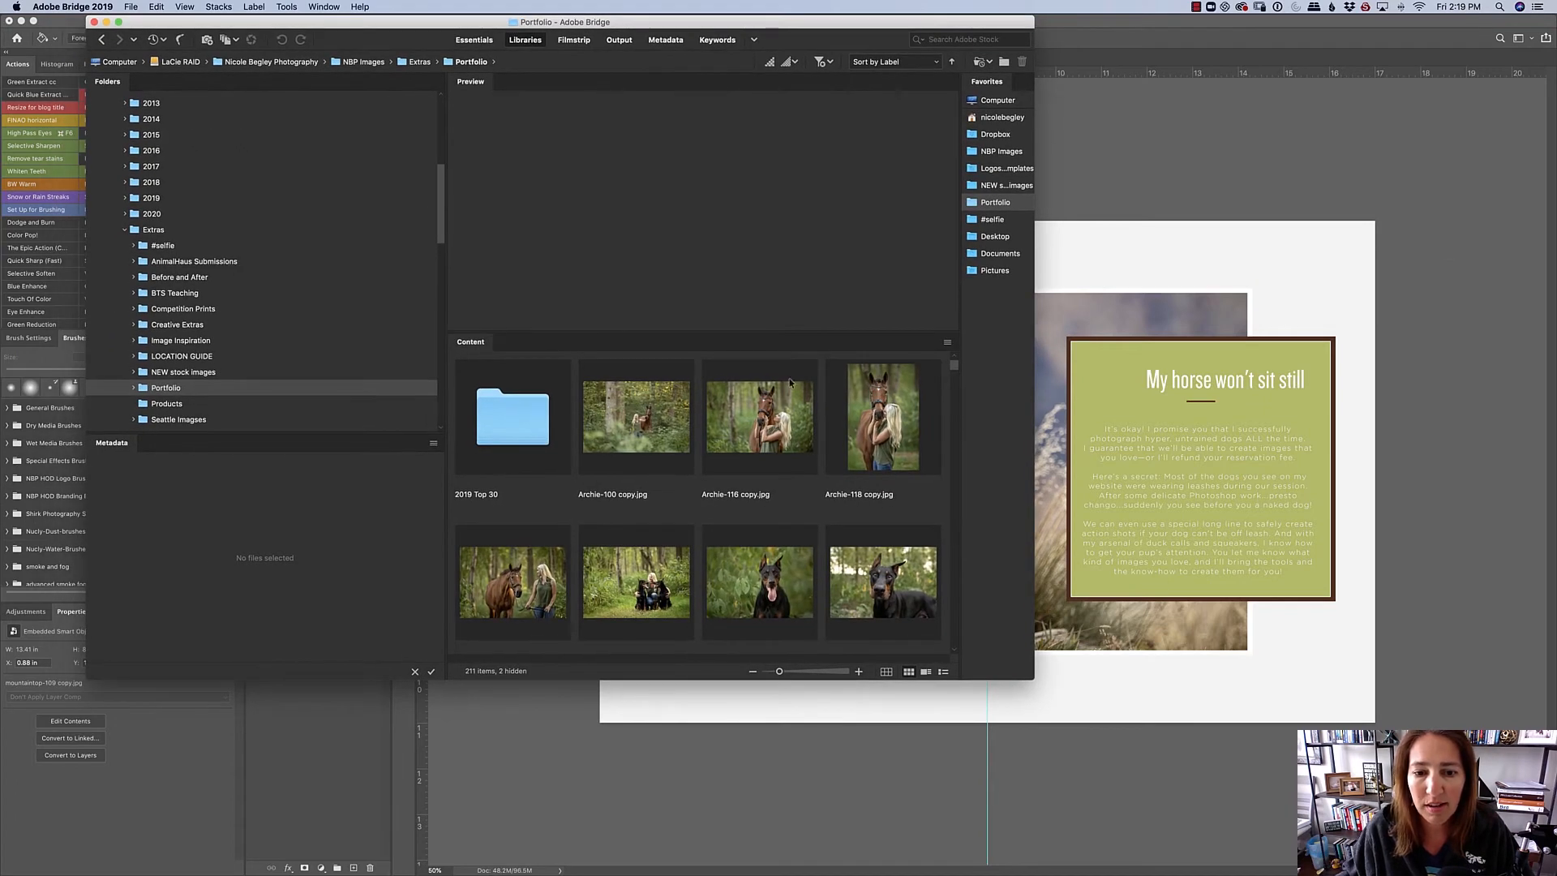
drag(720, 446, 945, 271)
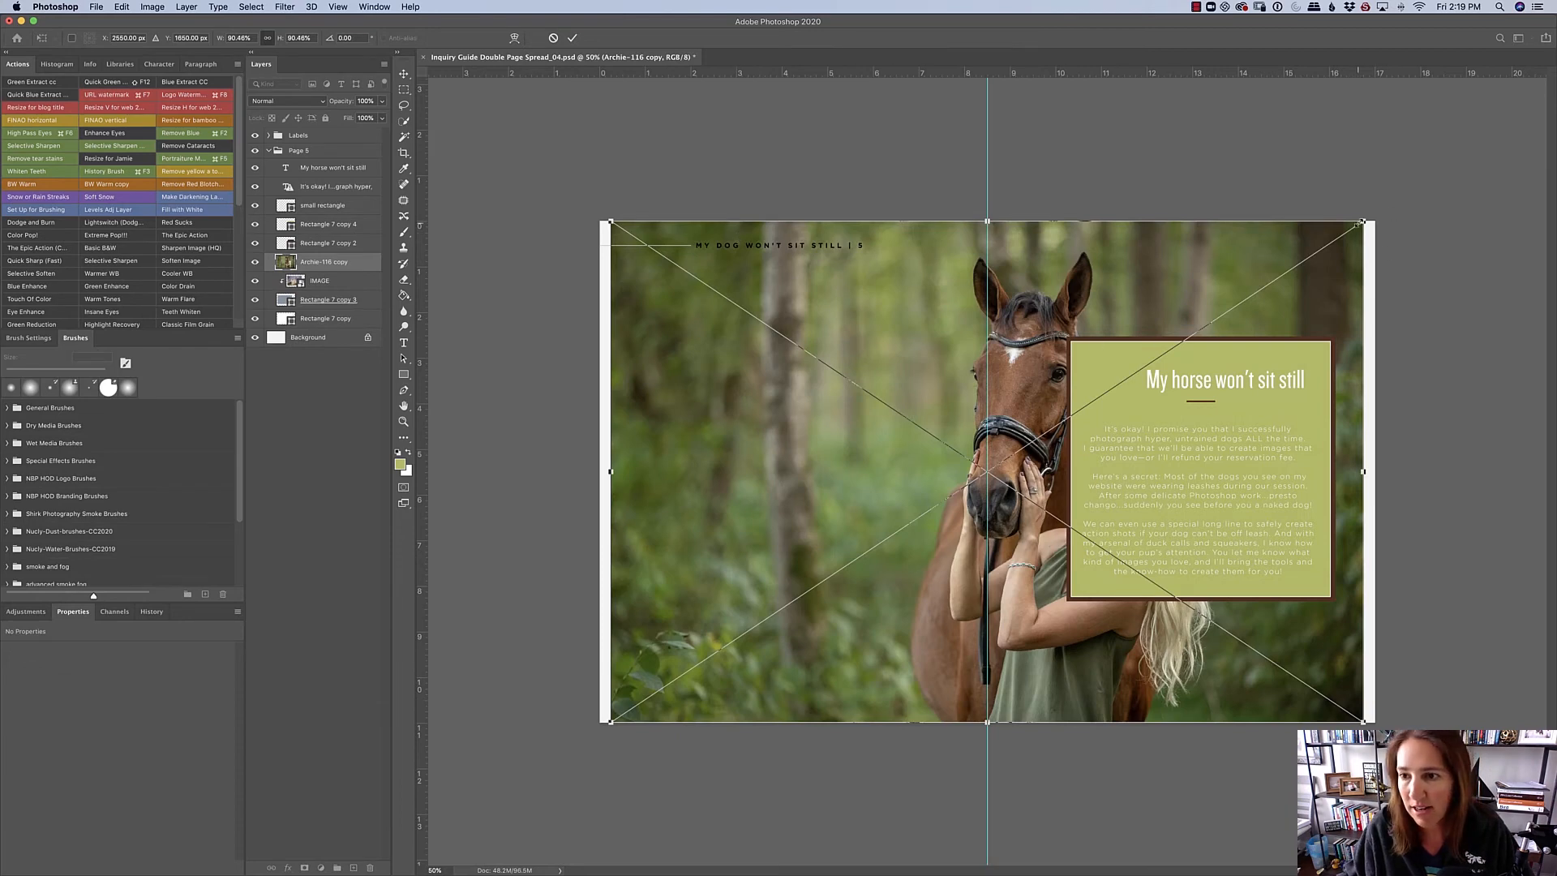
- Scale the placed horse photo to about 73.7% and position it so it covers the framed picture area
drag(1362, 221, 1166, 352)
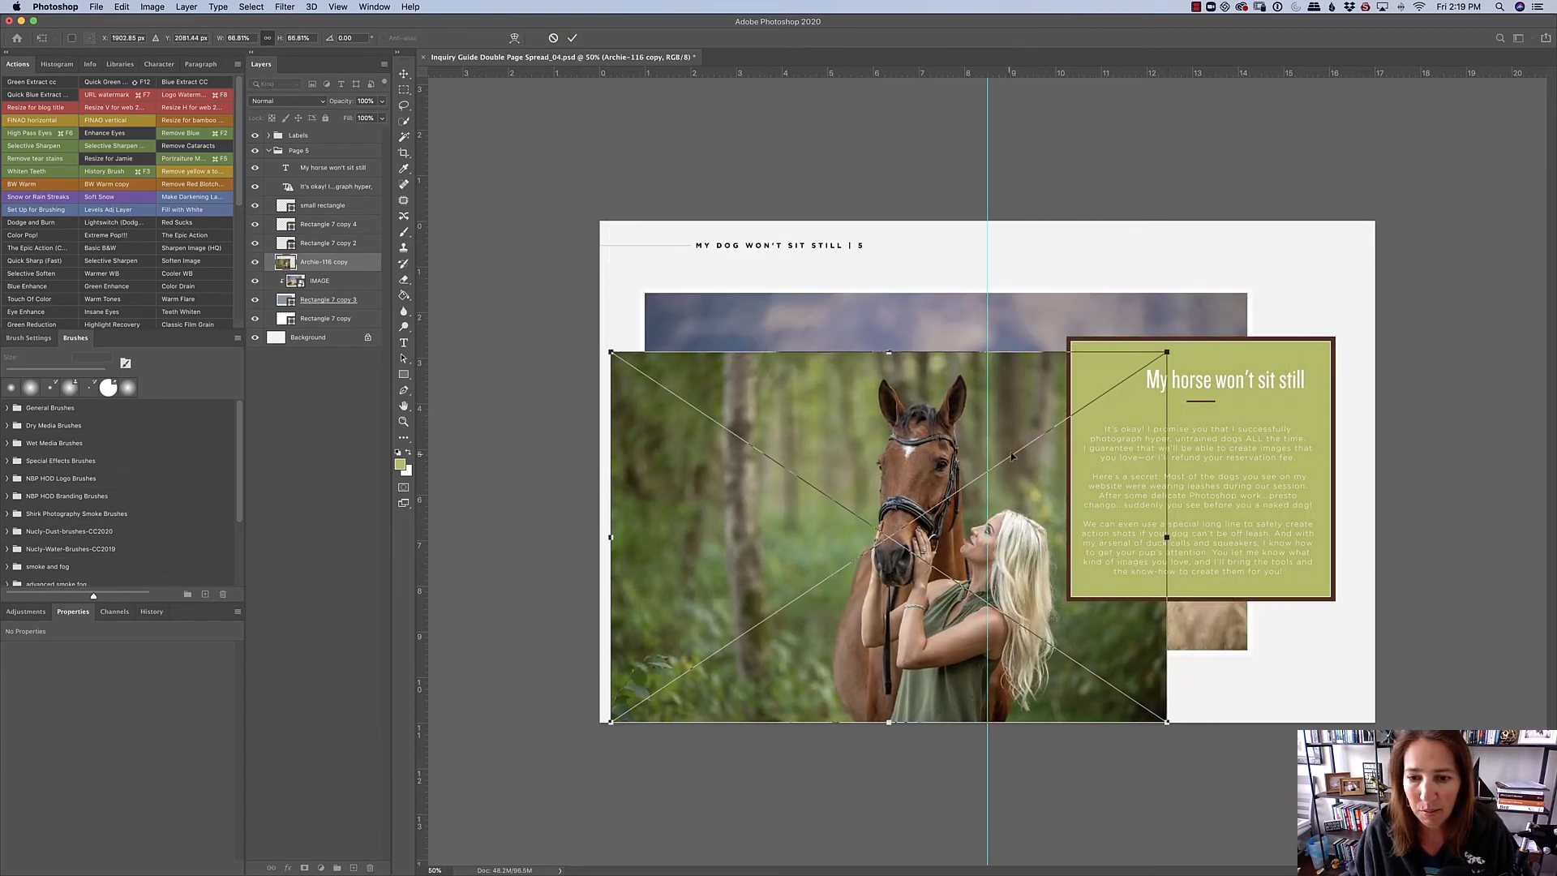
drag(1012, 456, 1040, 392)
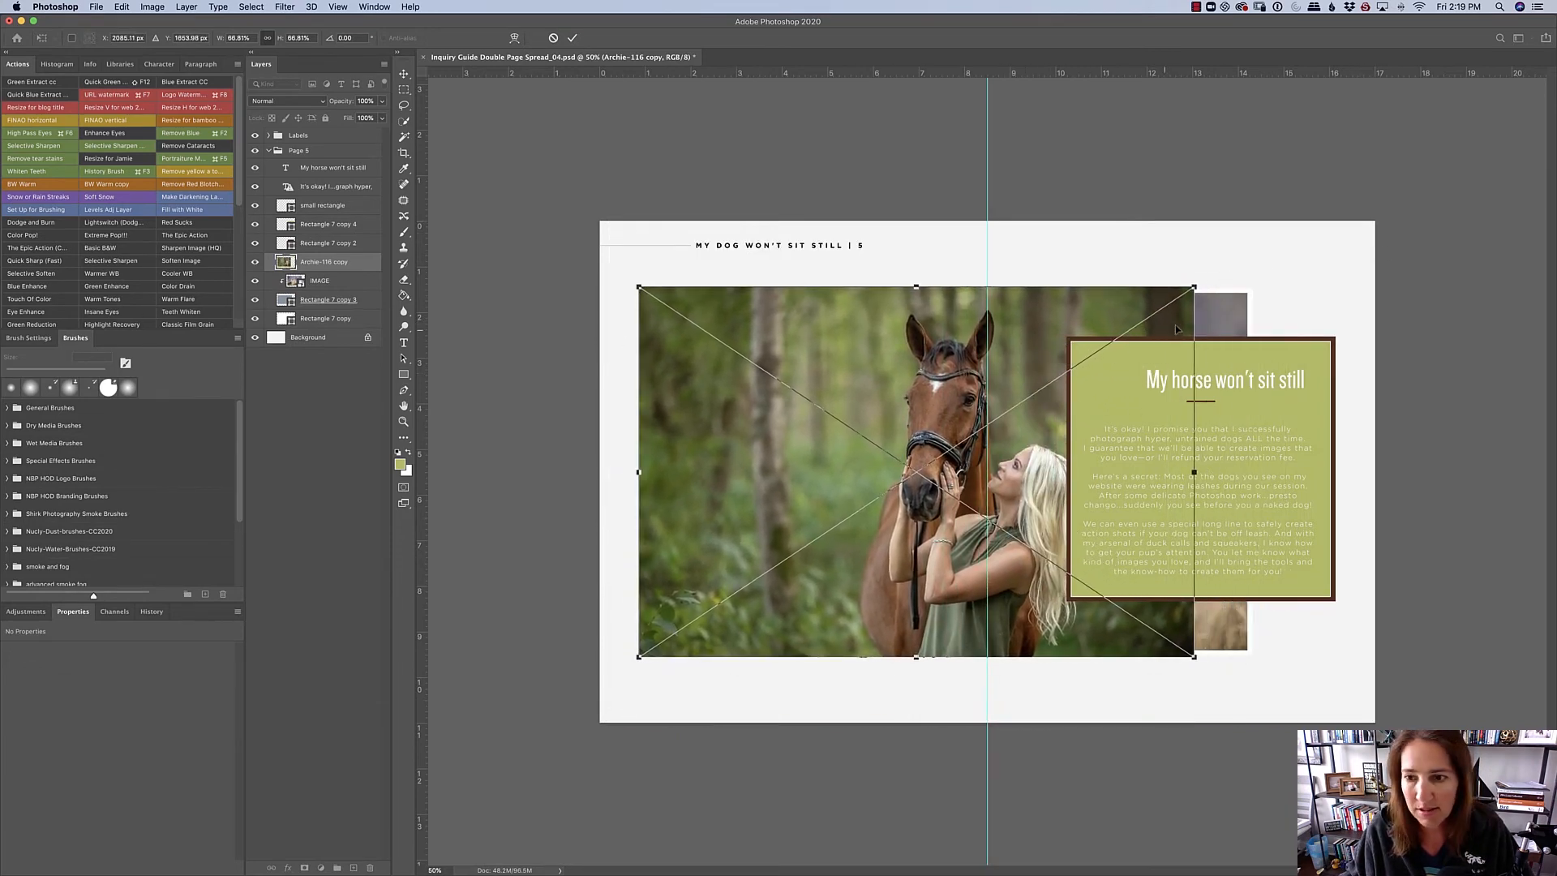
drag(1194, 289, 1254, 249)
drag(1054, 420, 1058, 453)
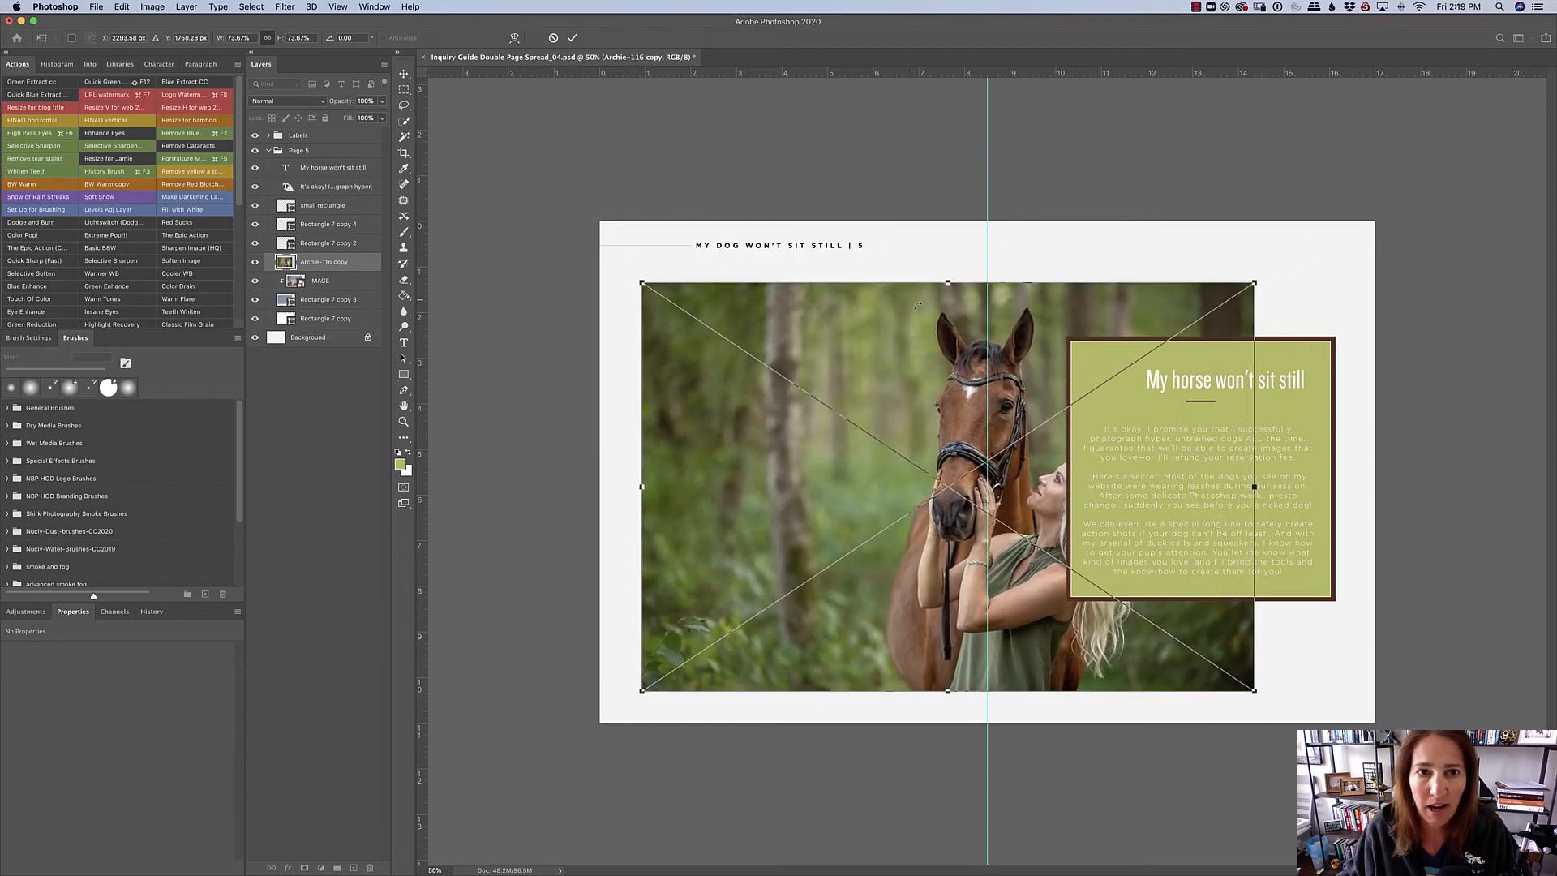
click(571, 38)
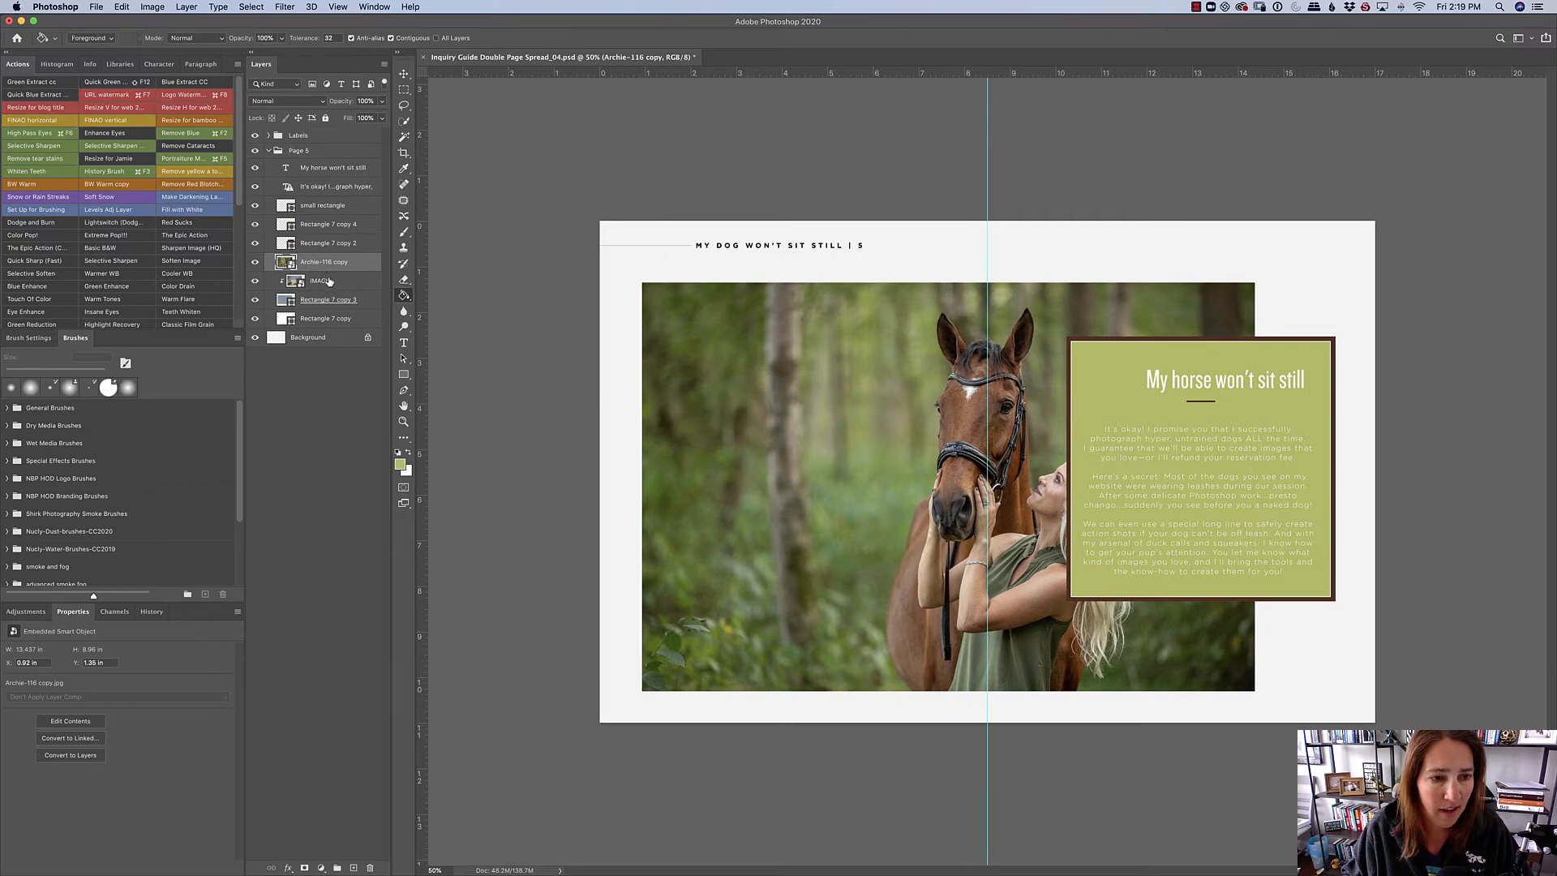
- Move the Archie-116 copy layer below IMAGE so it is clipped to Rectangle 7 copy 3, and delete the dog photo layer
drag(338, 264, 361, 284)
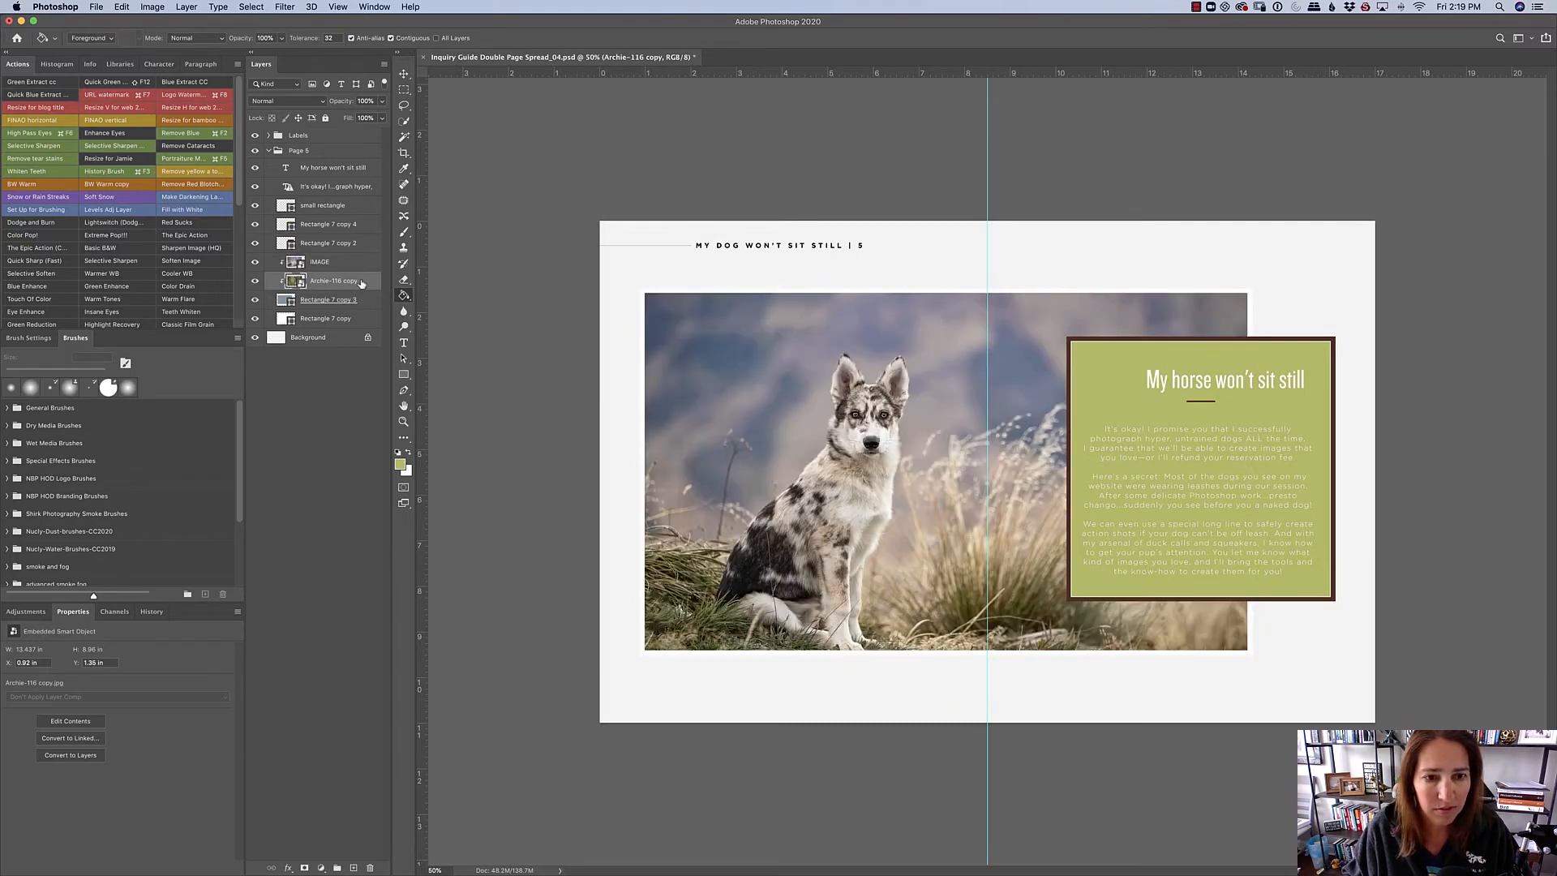
click(338, 263)
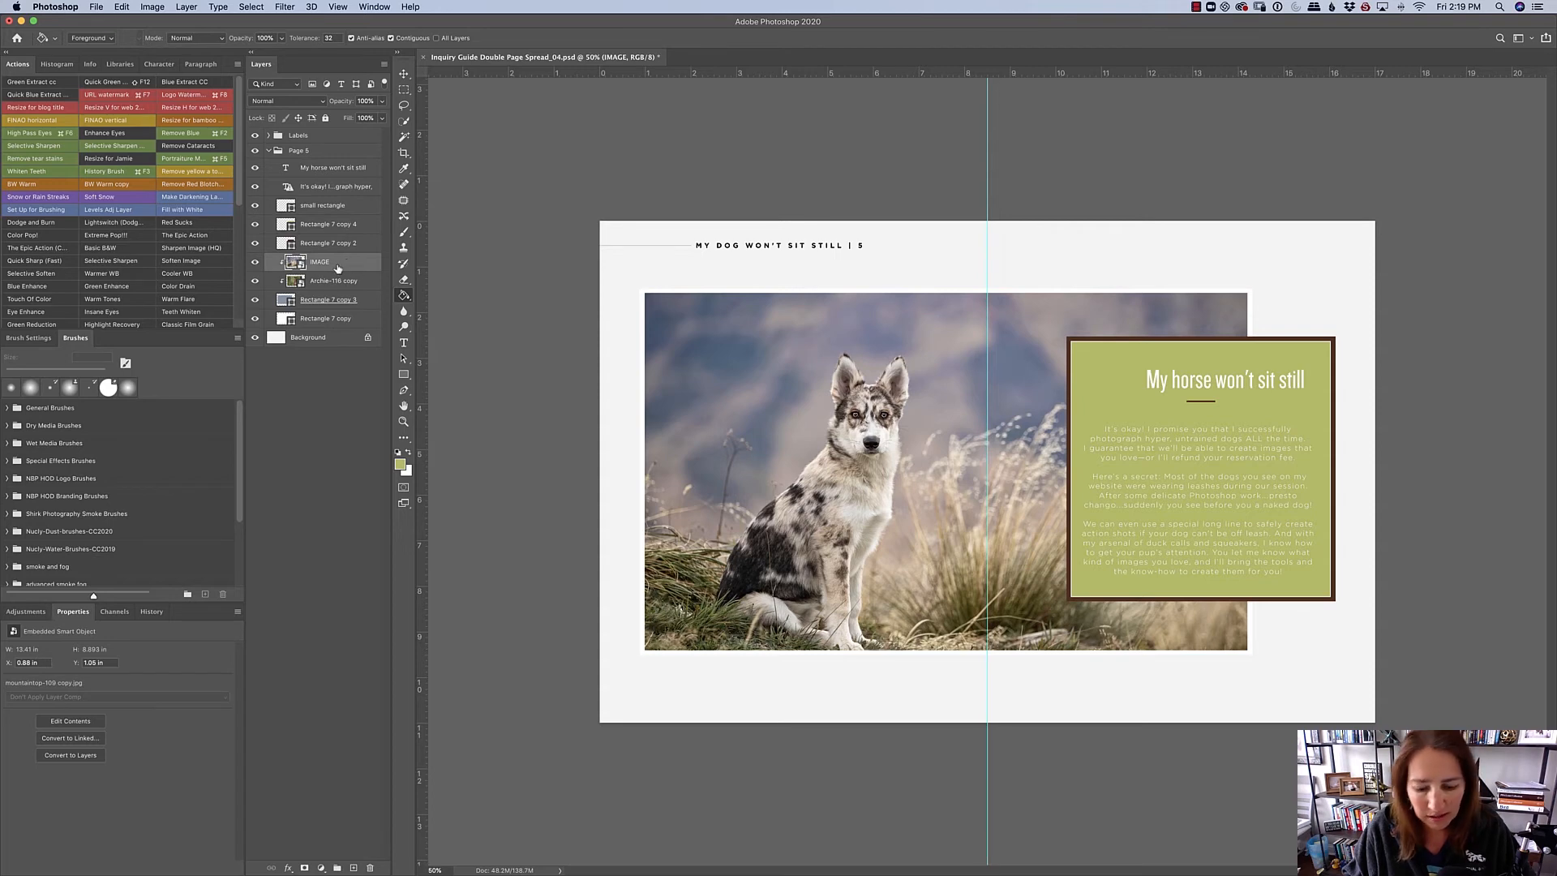
key(BackSpace)
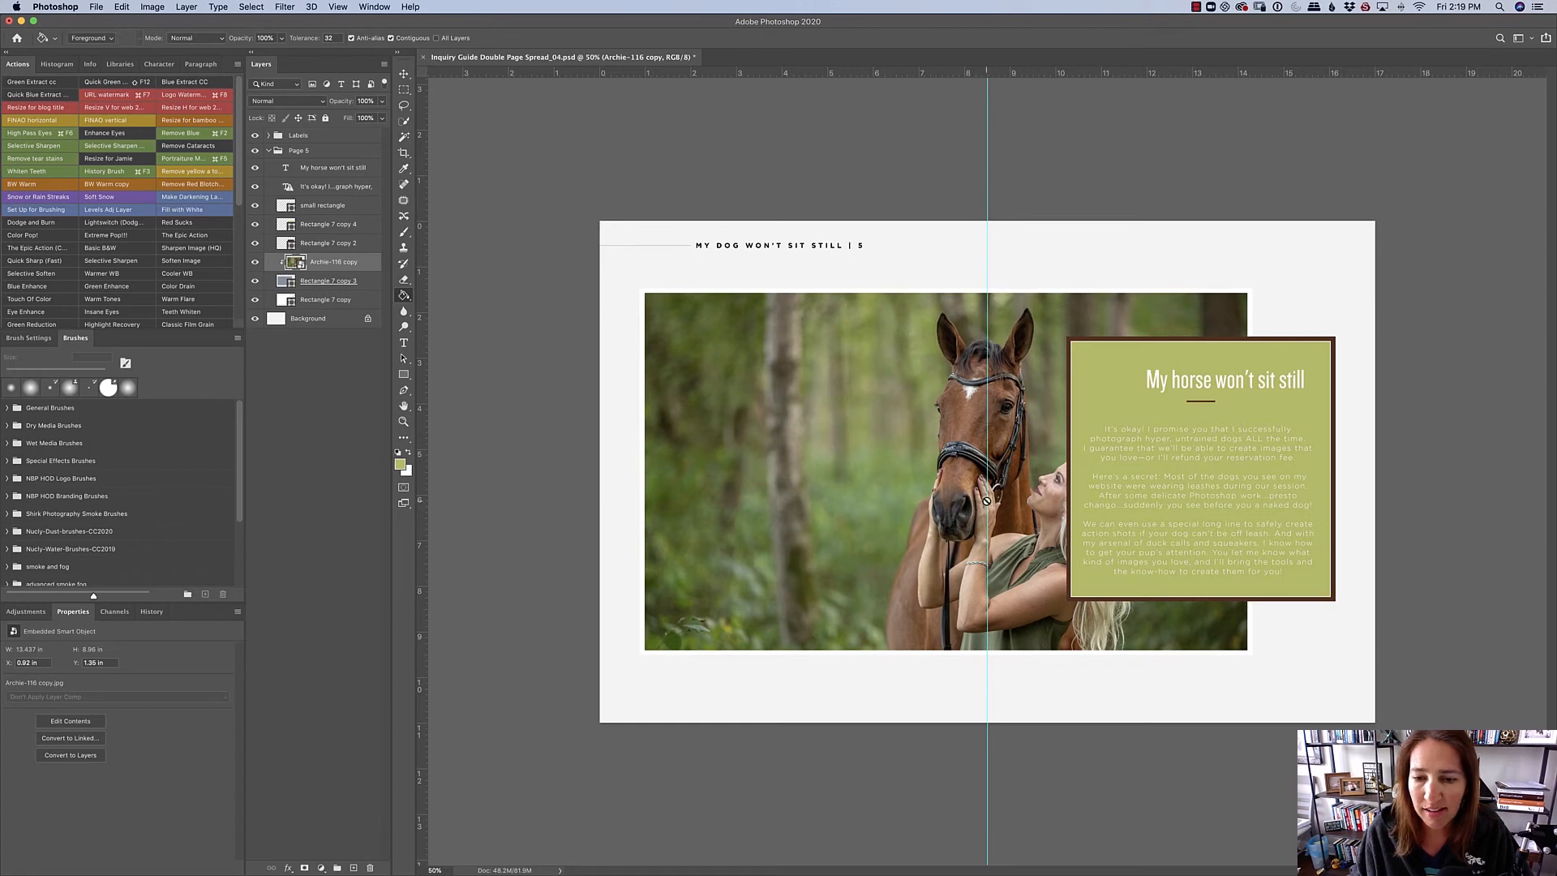
mouse_move(1552, 169)
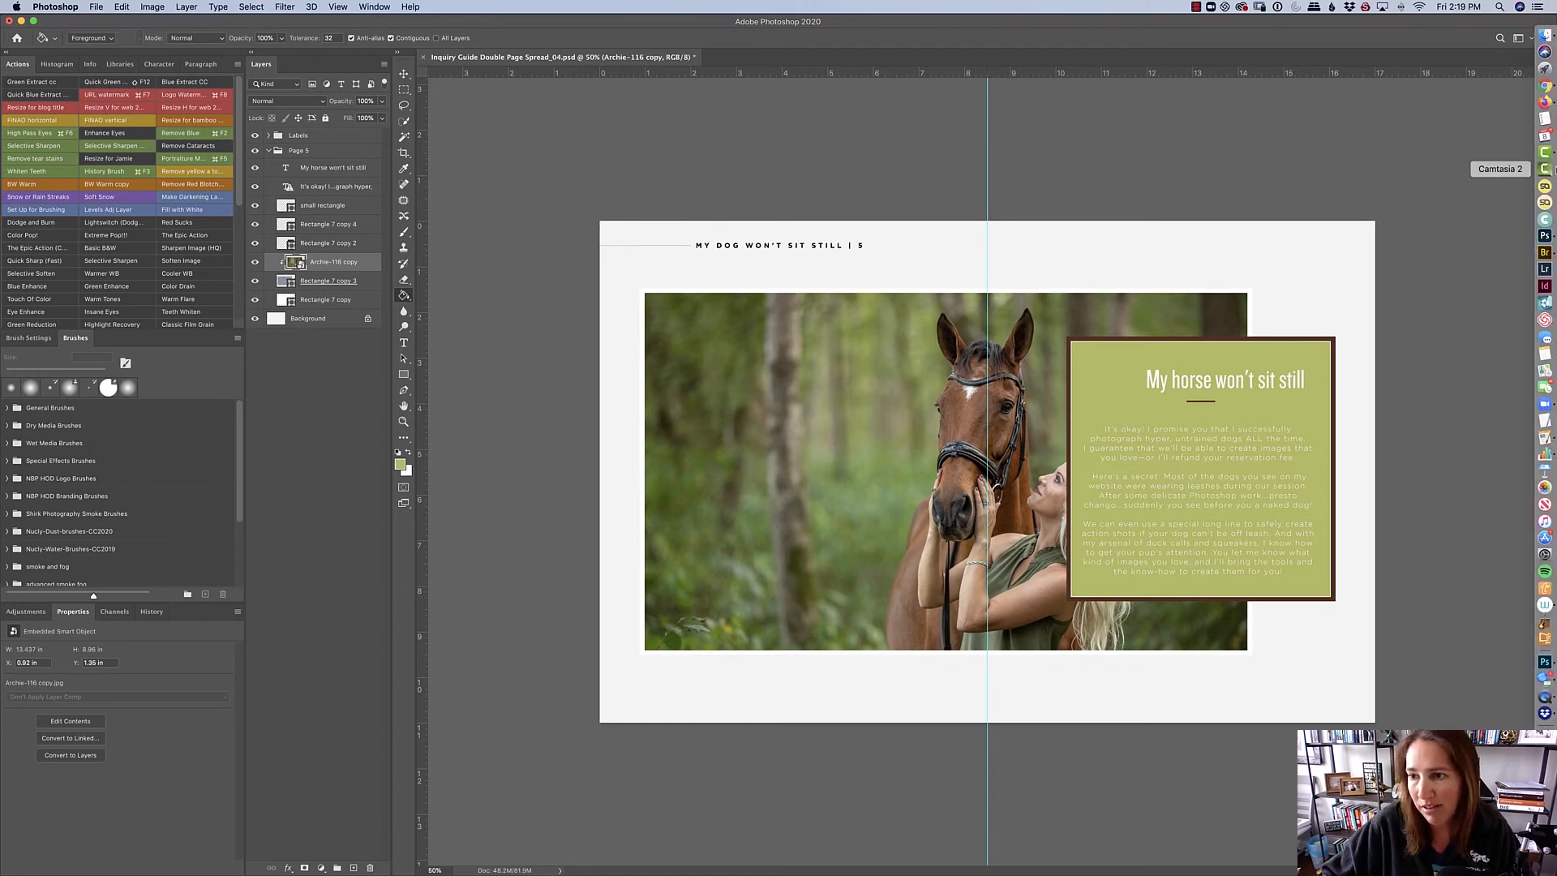
- Switch to Adobe Bridge and place arrowtown-116 copy.jpg from the Portfolio folder into the Photoshop spread above the Archie-116 copy layer
click(1545, 252)
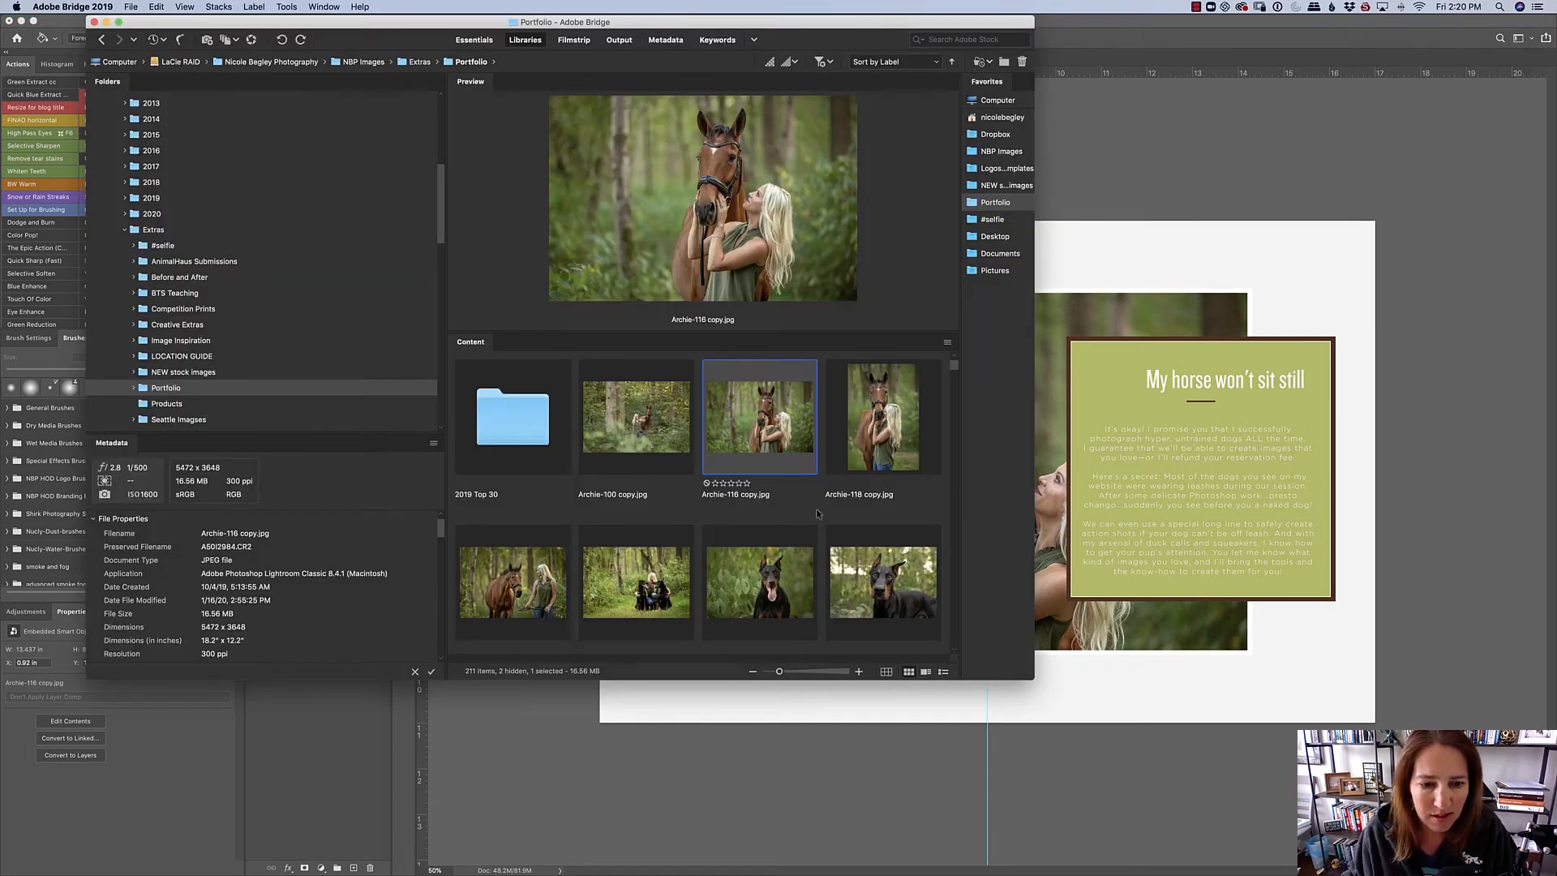
drag(956, 370, 958, 385)
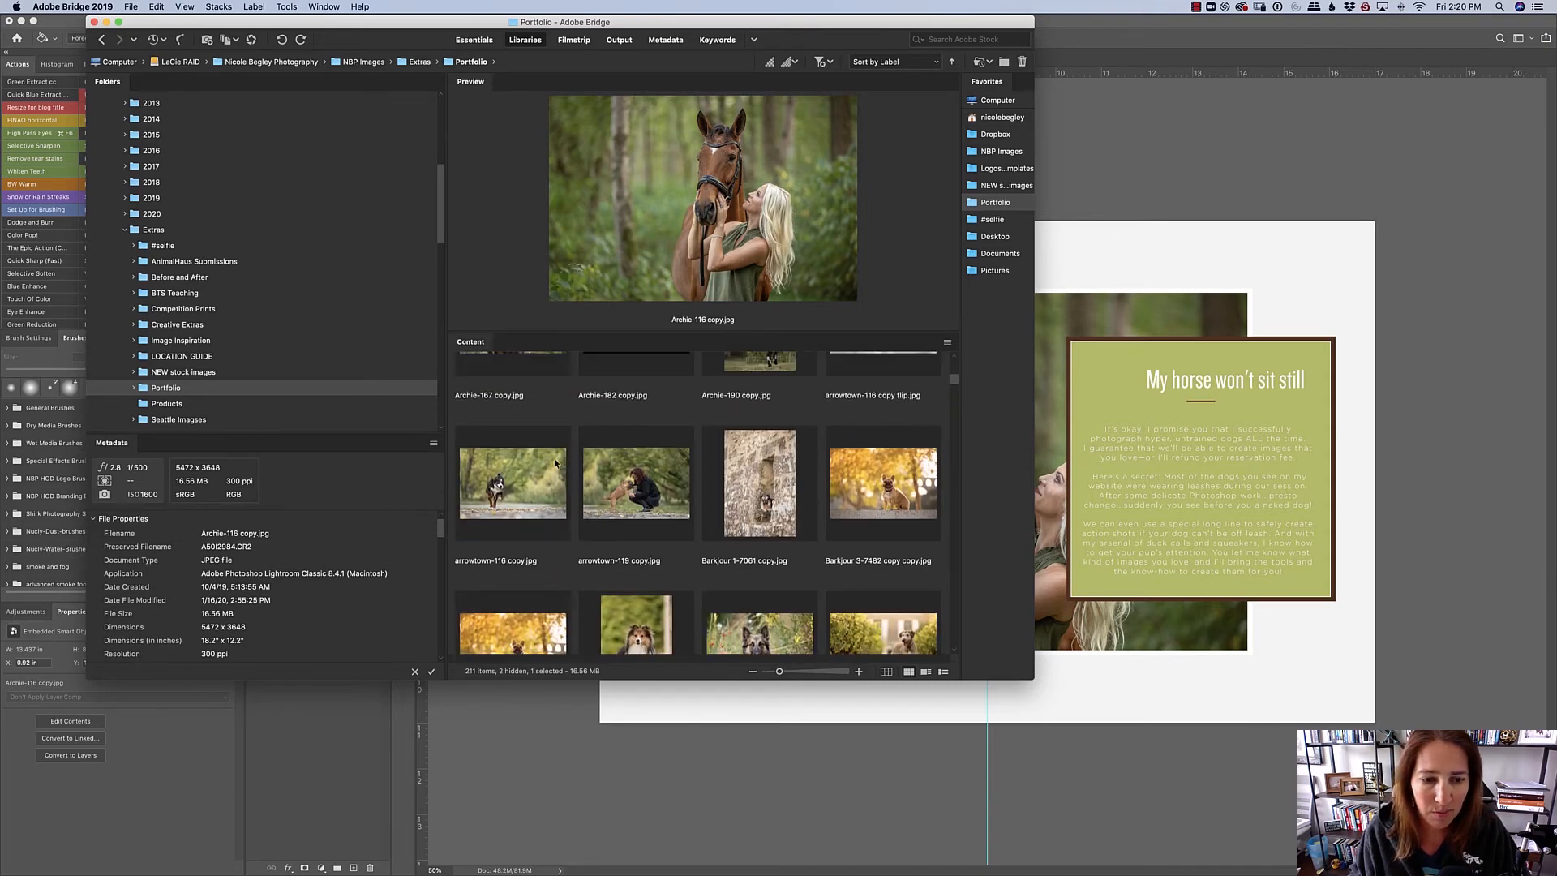
drag(557, 463, 1138, 394)
- Scale the placed running dog photo to about 85.4% and position it so it covers the framed picture area
drag(1346, 231, 1153, 336)
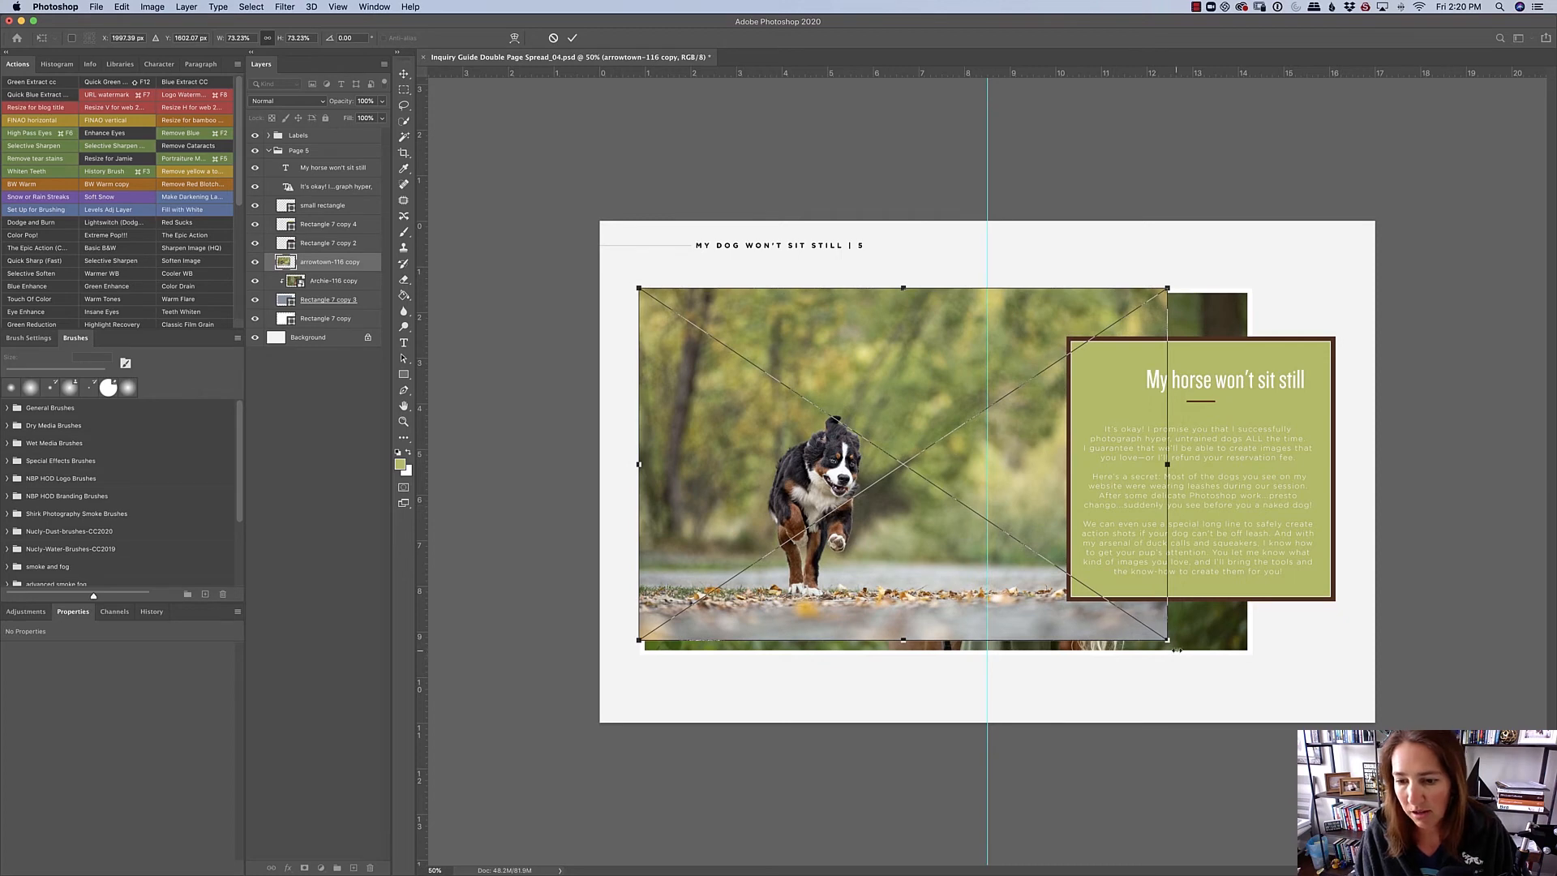
drag(1174, 649, 1255, 698)
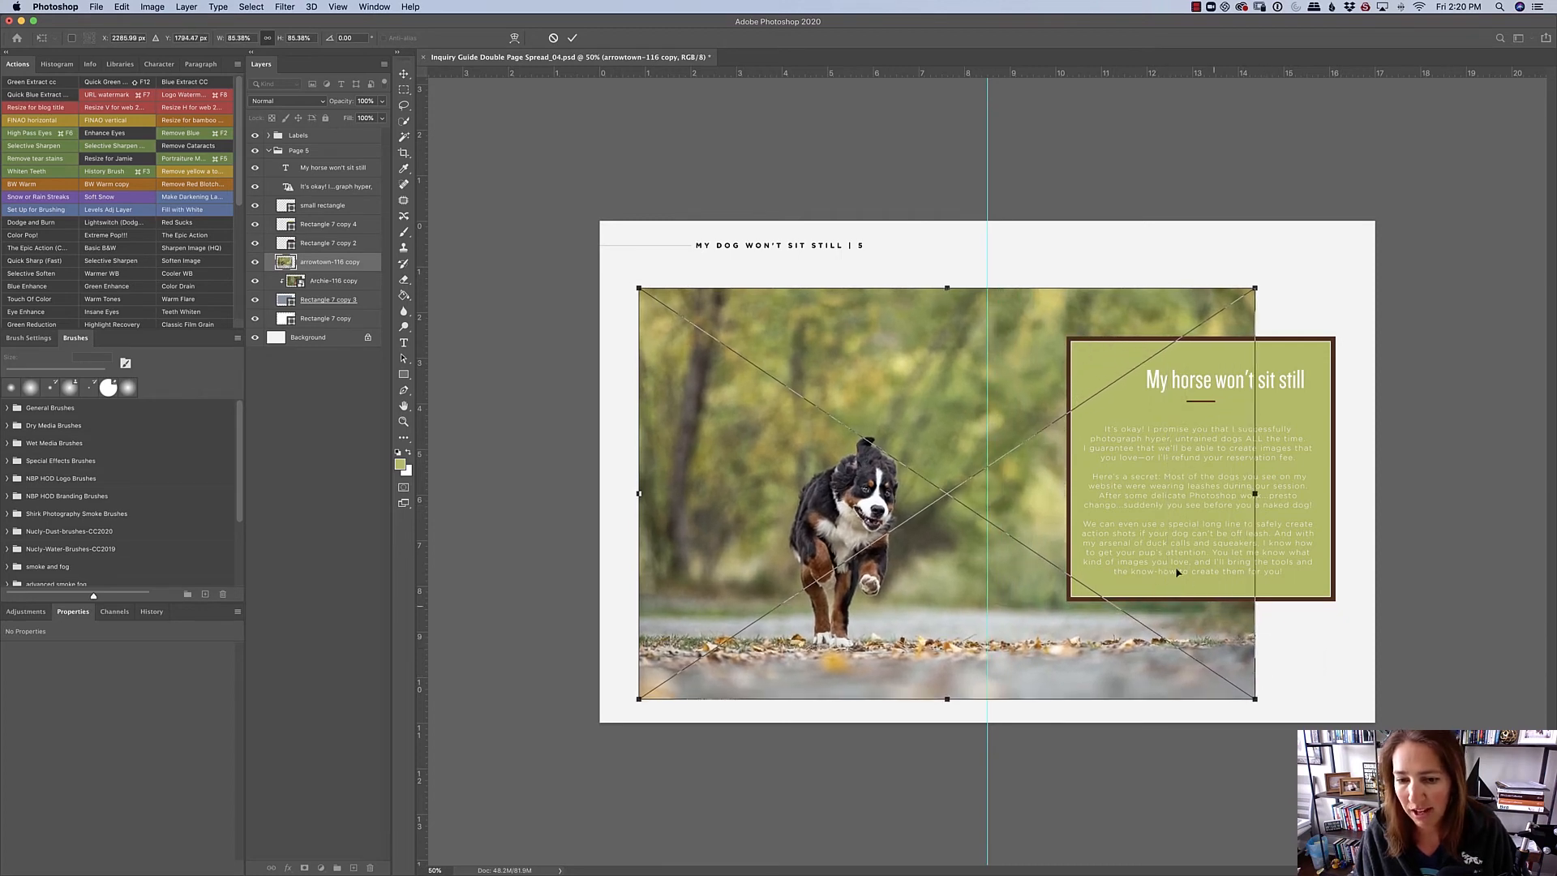
drag(1177, 572, 1158, 536)
click(572, 38)
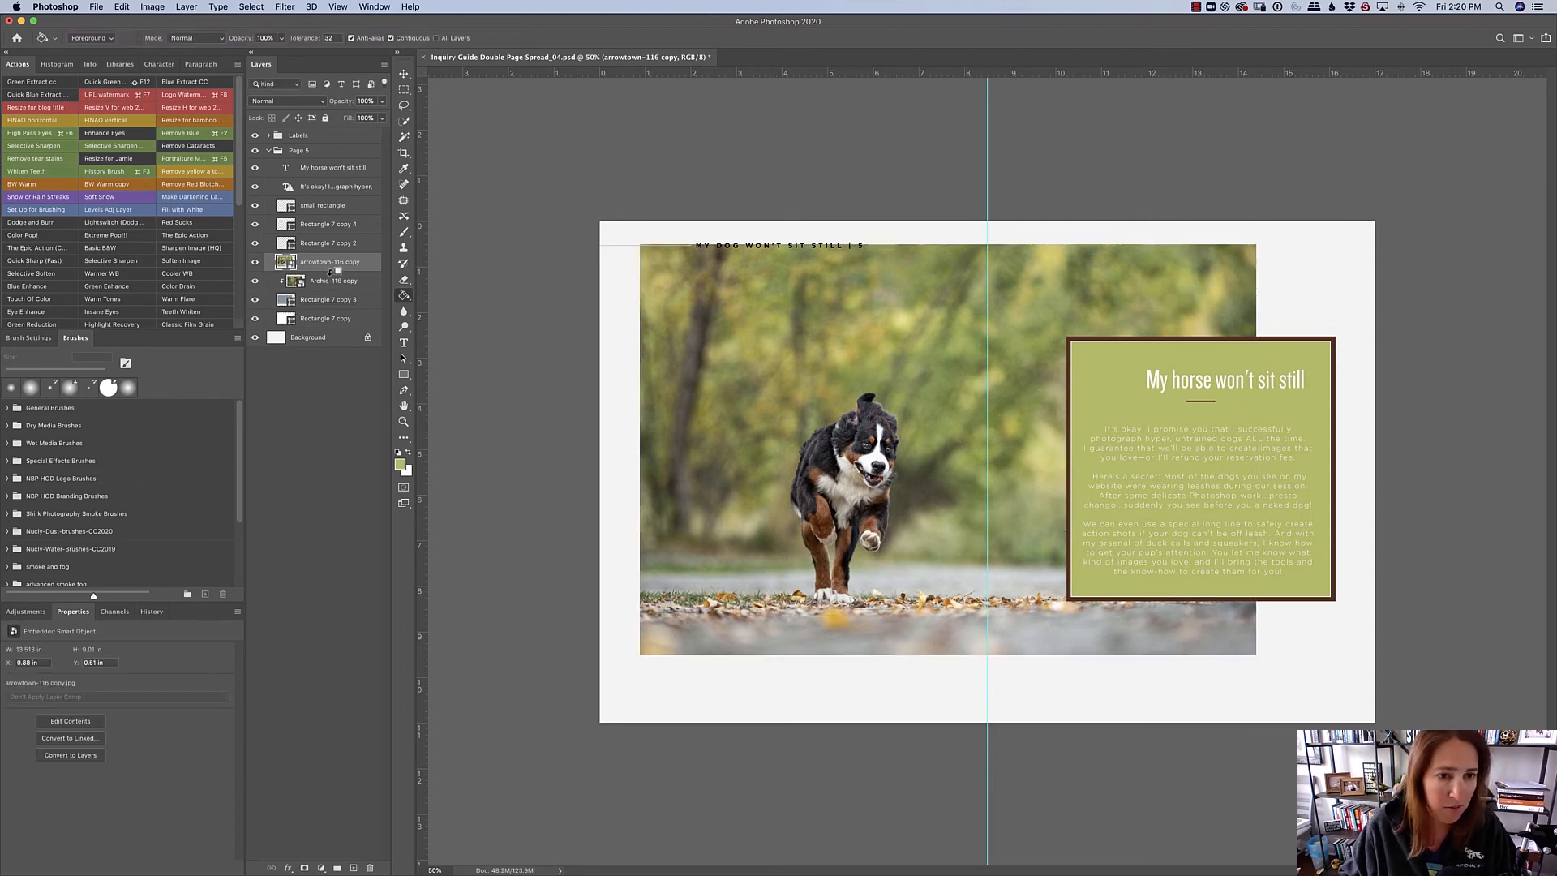
- Clip the arrowtown-116 copy layer to Rectangle 7 copy 3 and delete the Archie-116 copy layer
alt+click(334, 271)
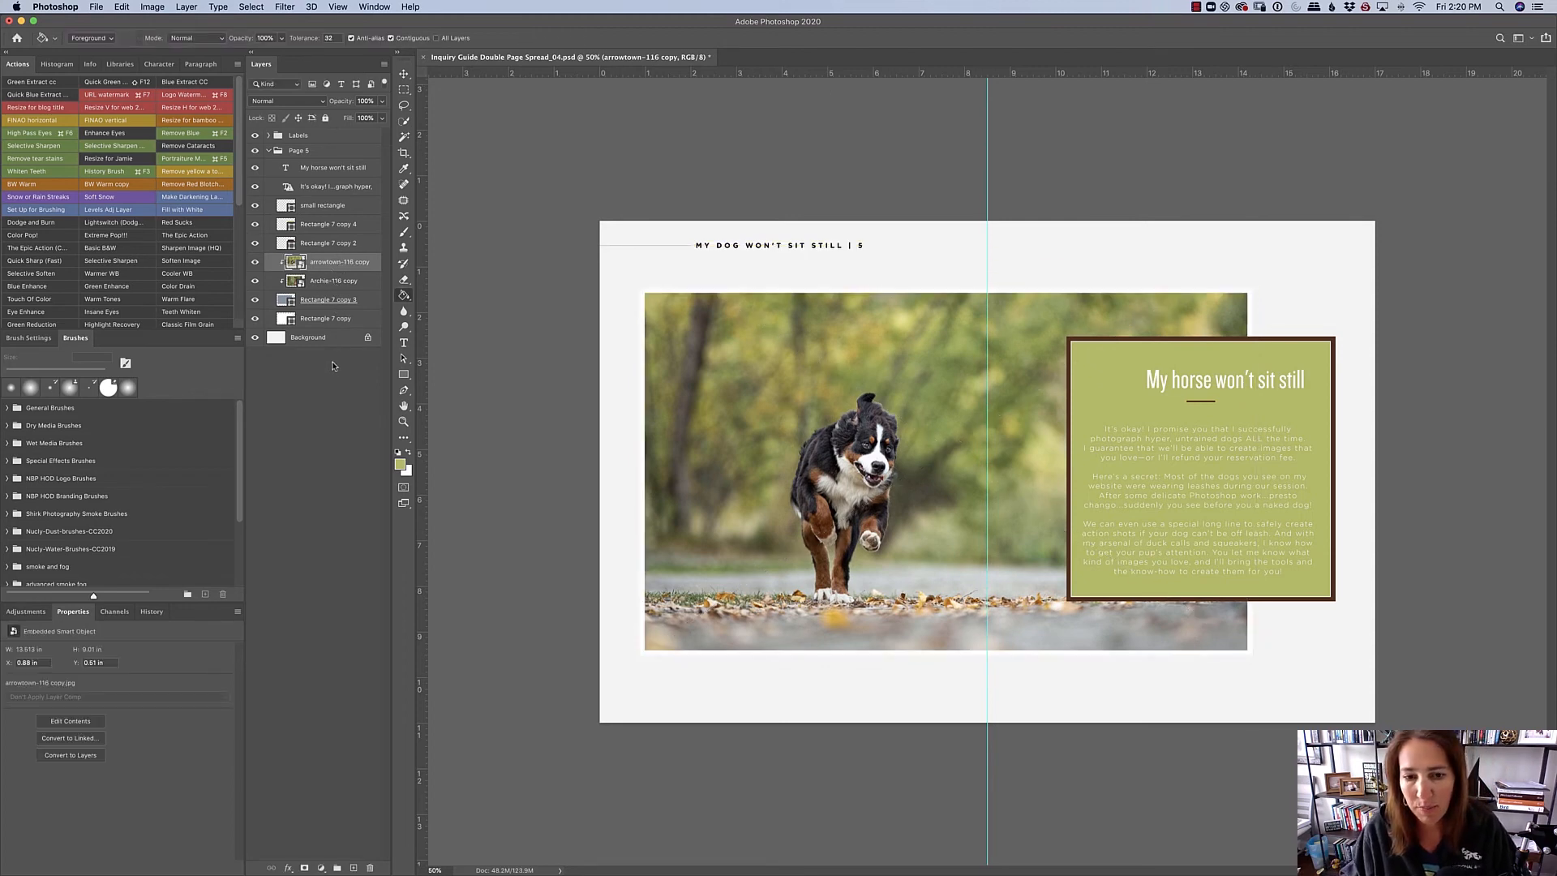
click(337, 280)
key(Delete)
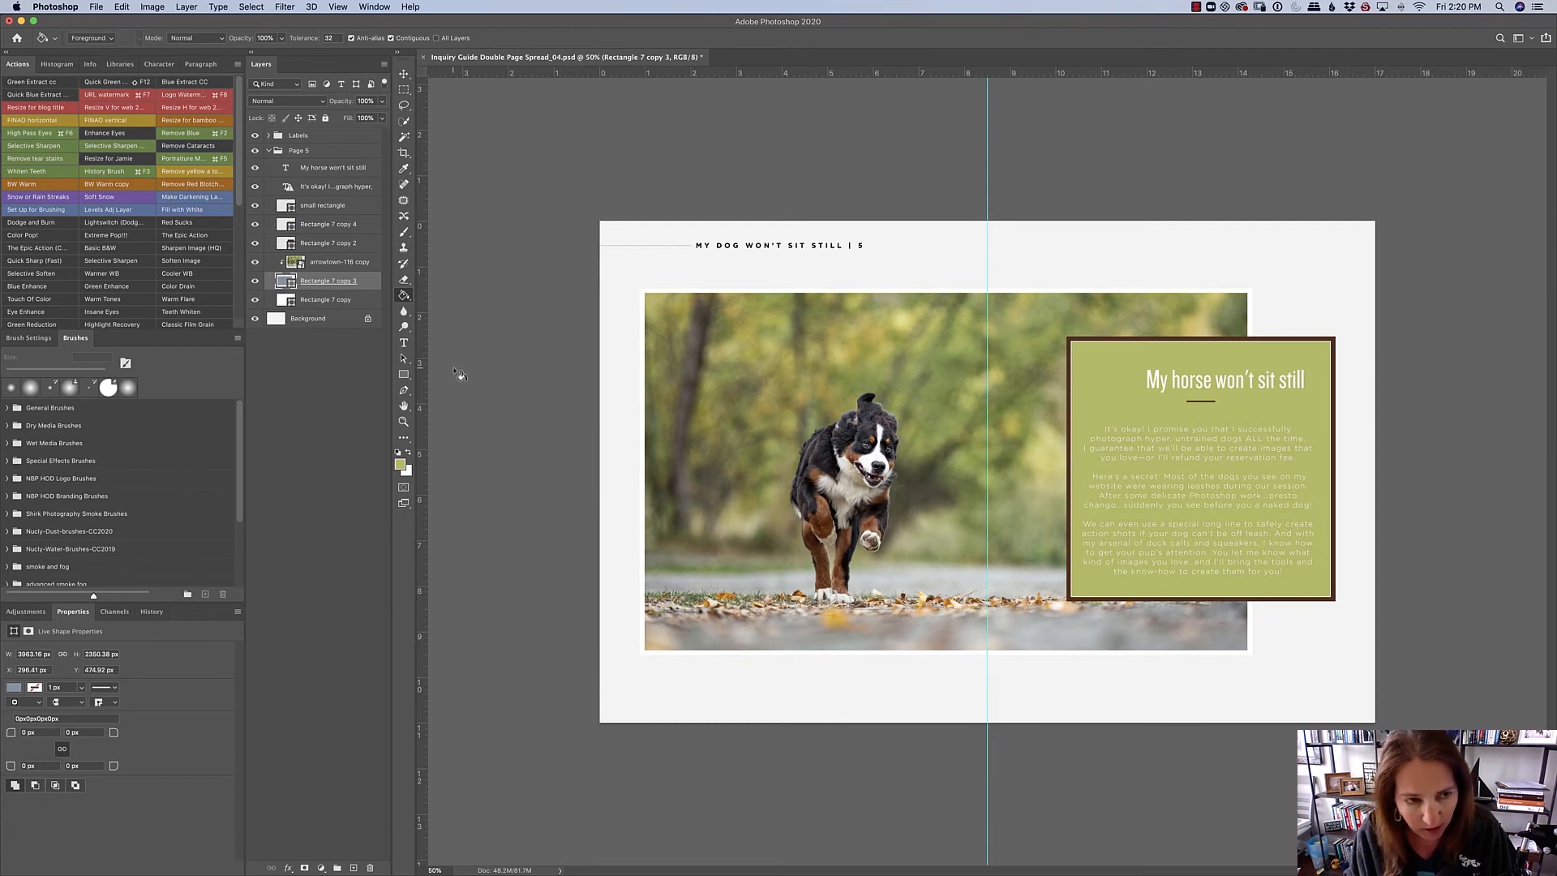
key(super+t)
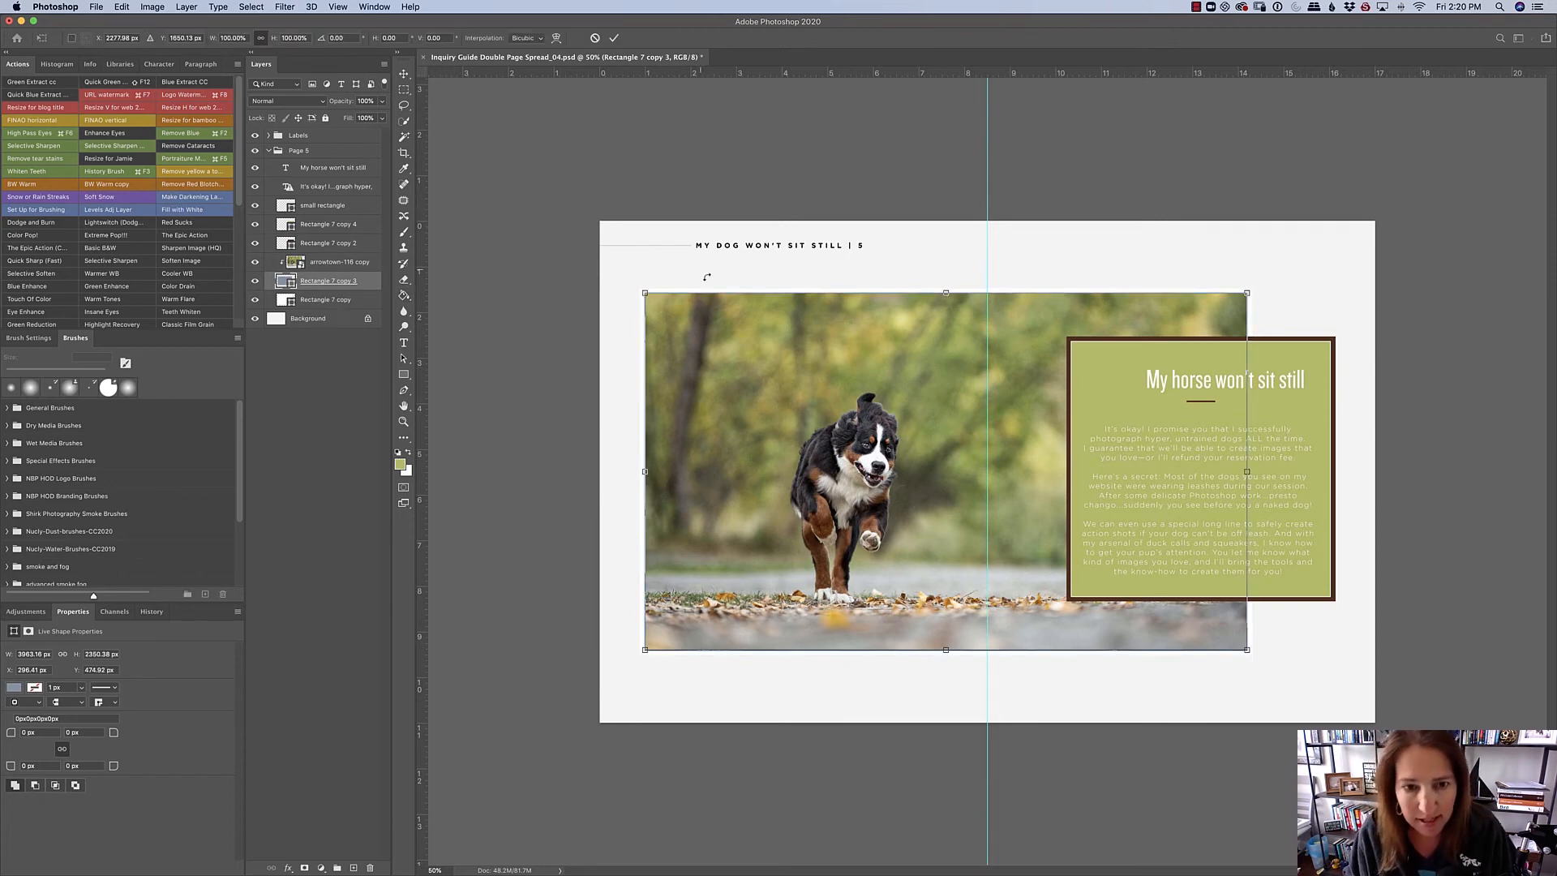
mouse_move(646, 294)
mouse_down()
mouse_move(722, 338)
mouse_move(648, 296)
mouse_up()
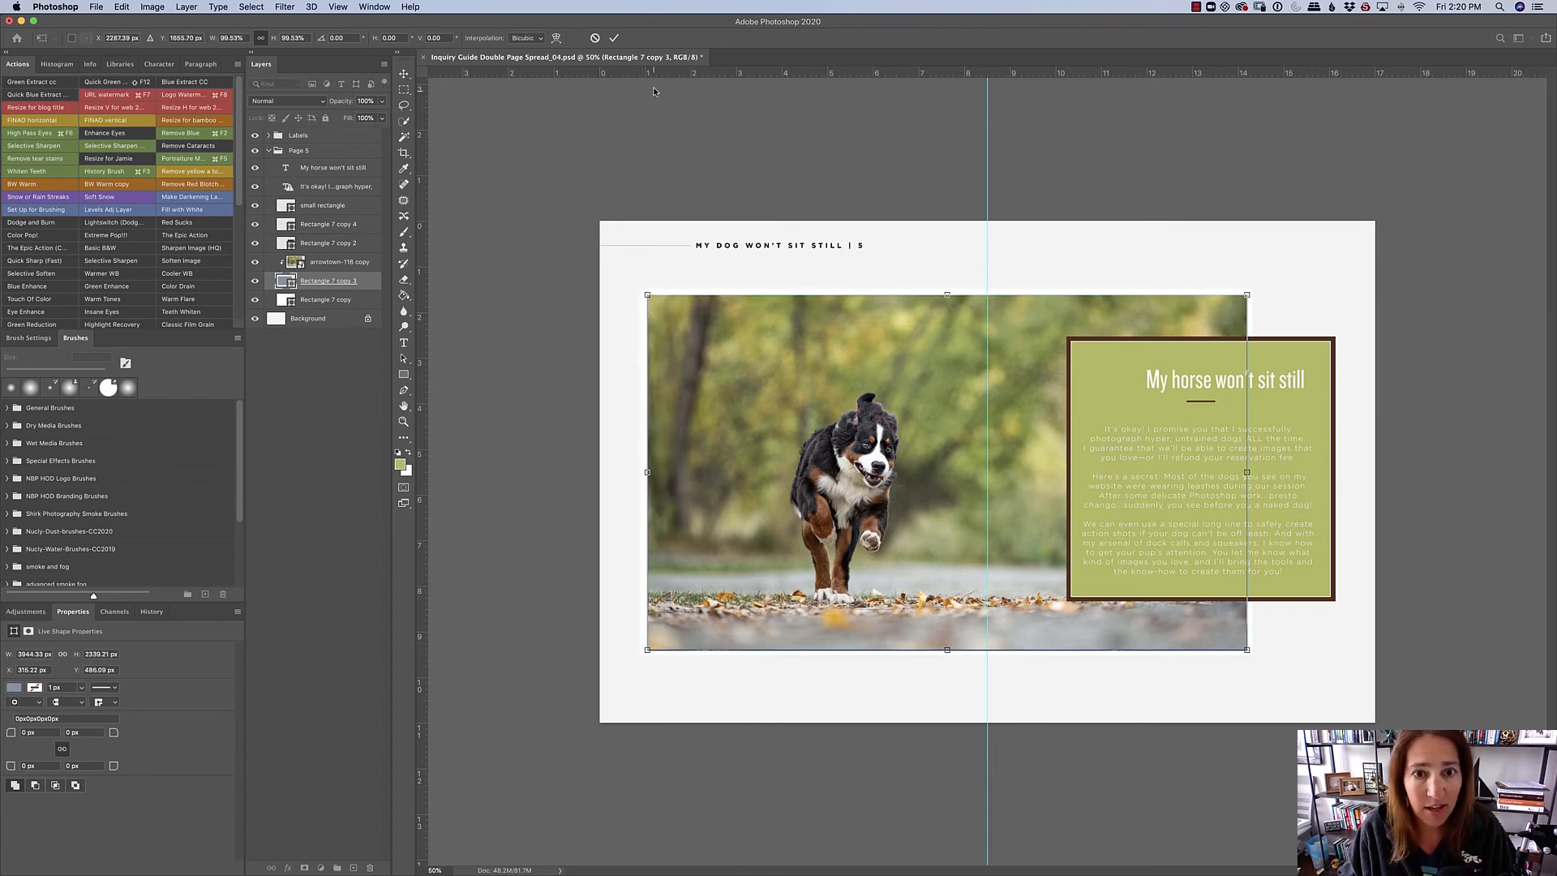
click(594, 38)
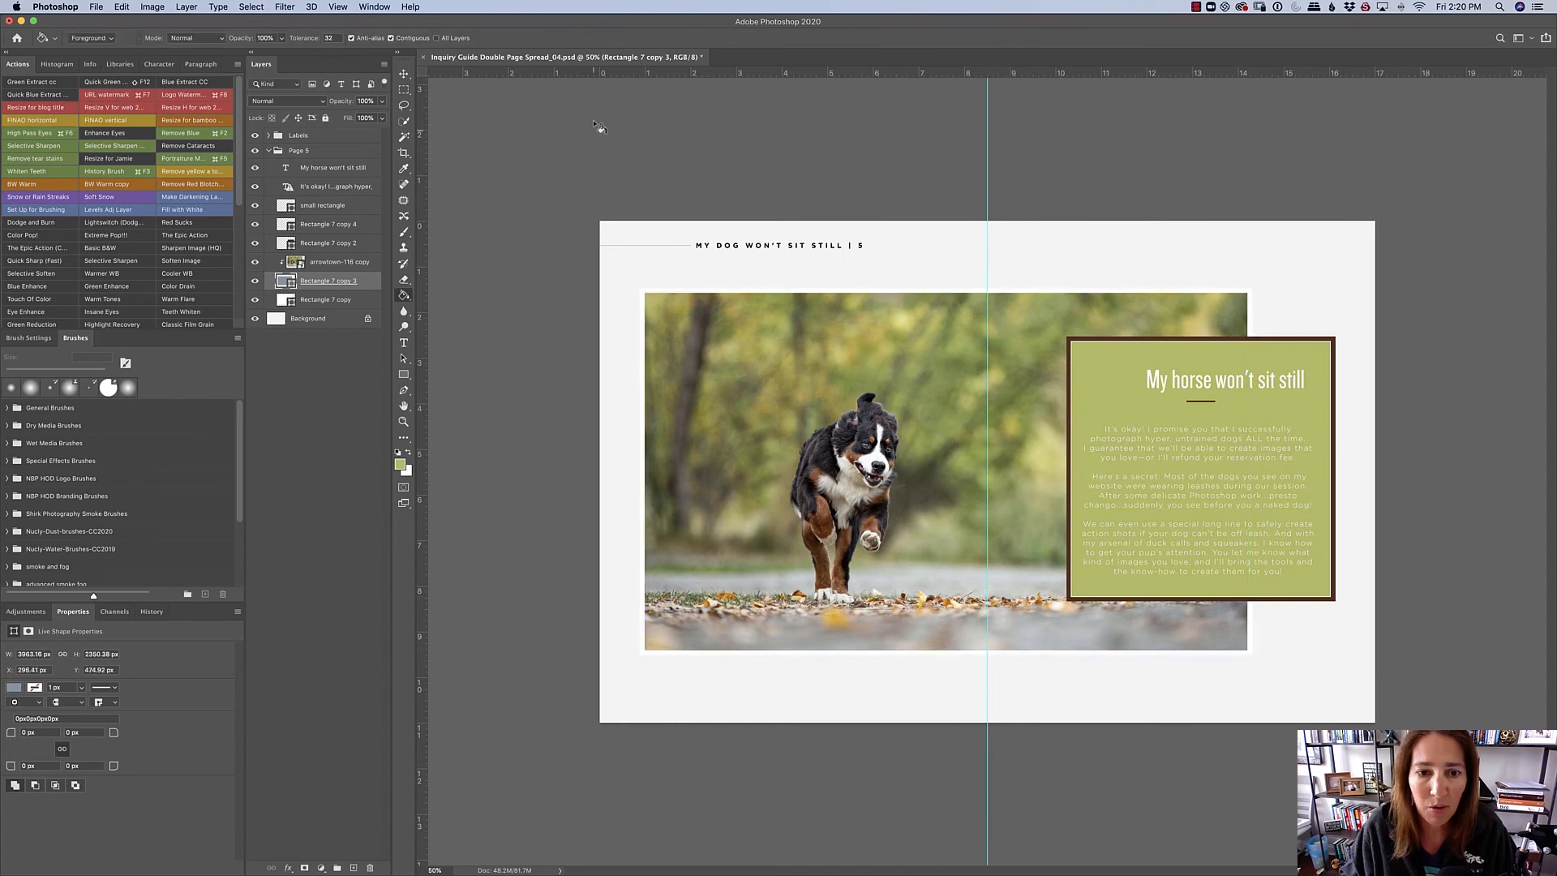
- Try to scale Rectangle 7 copy 3 and Rectangle 7 copy together to about 97% and shift them toward the text panel
click(330, 304)
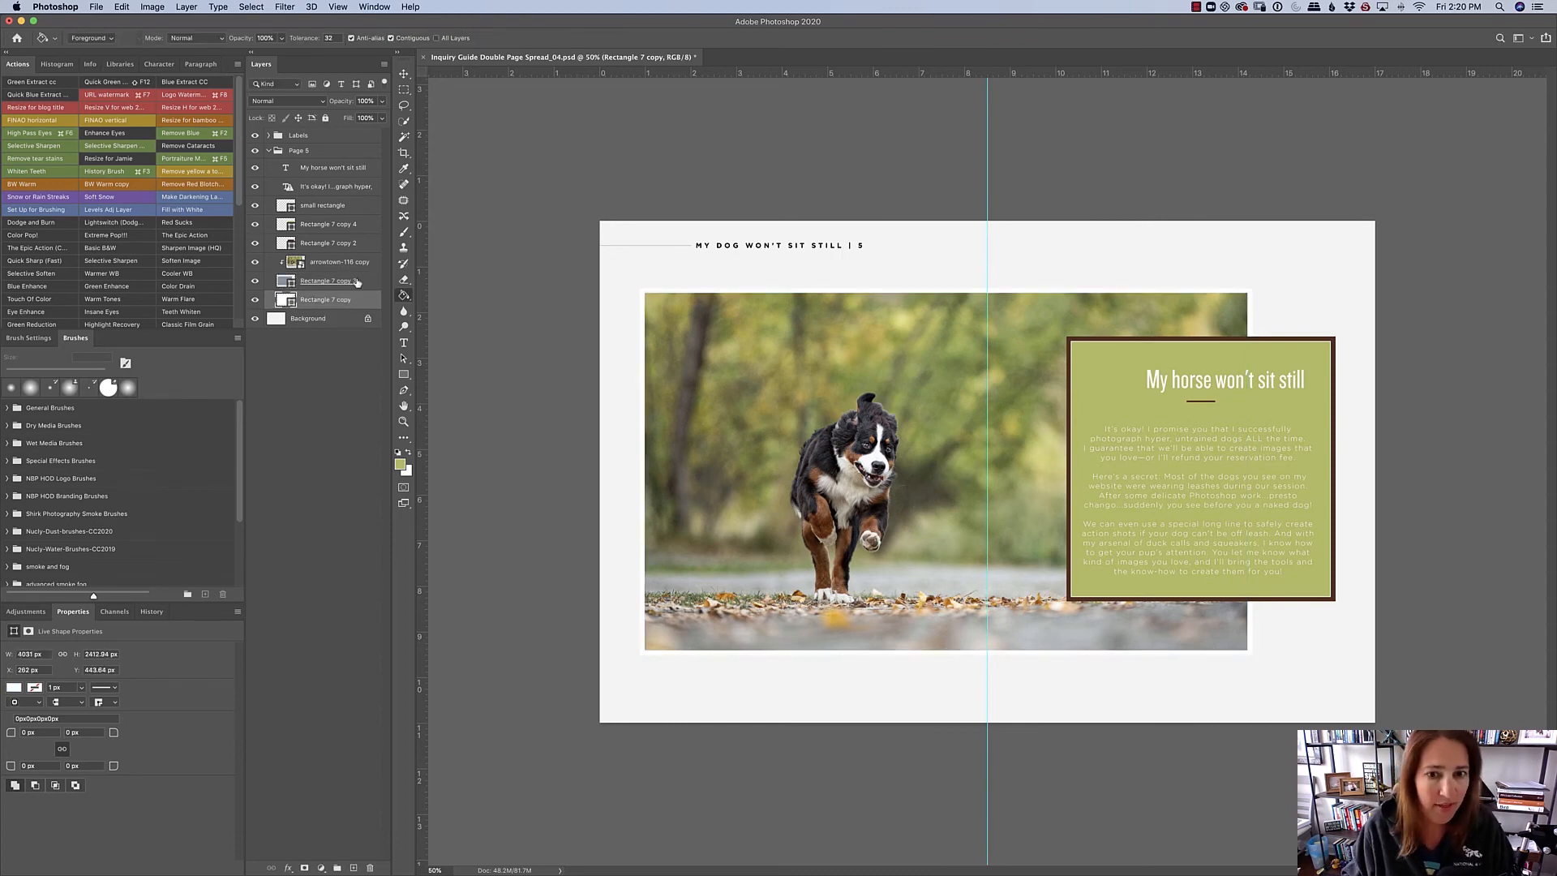
shift+click(350, 284)
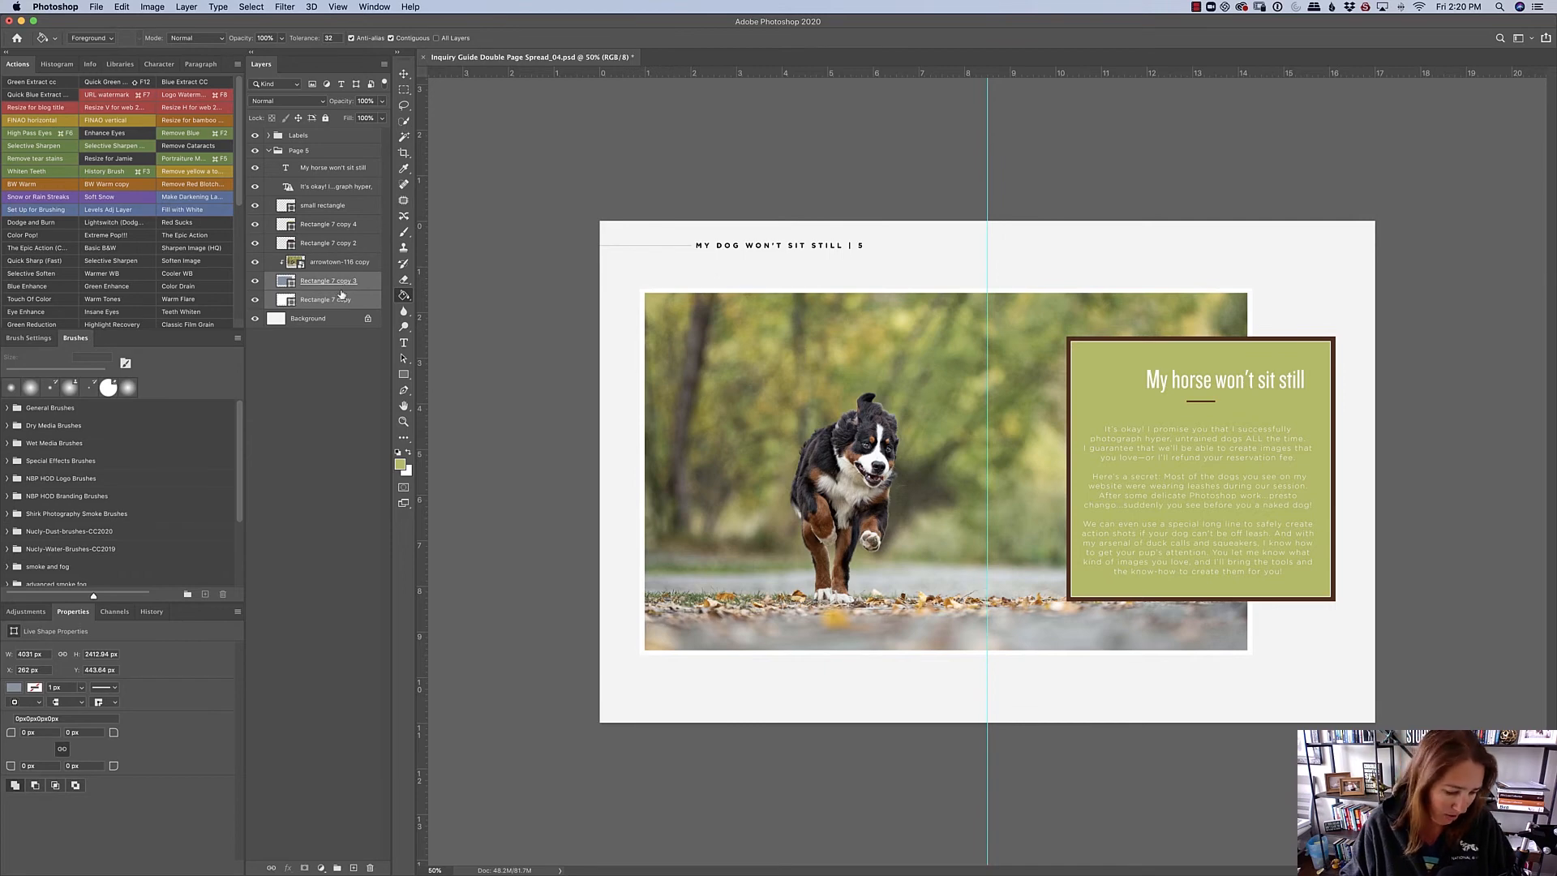
key(super+t)
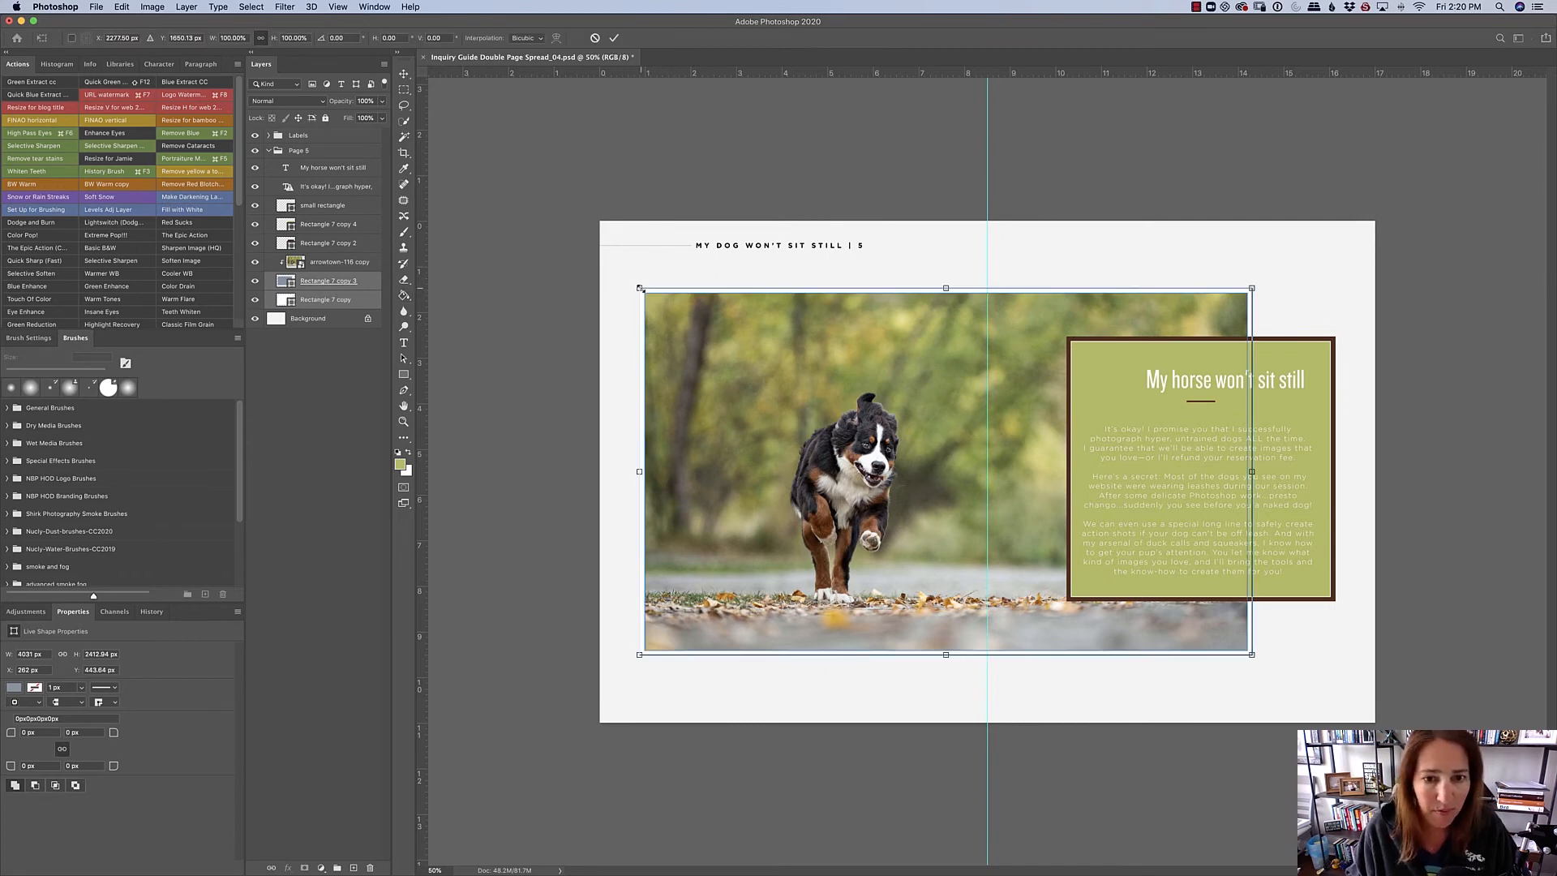
drag(640, 288, 652, 327)
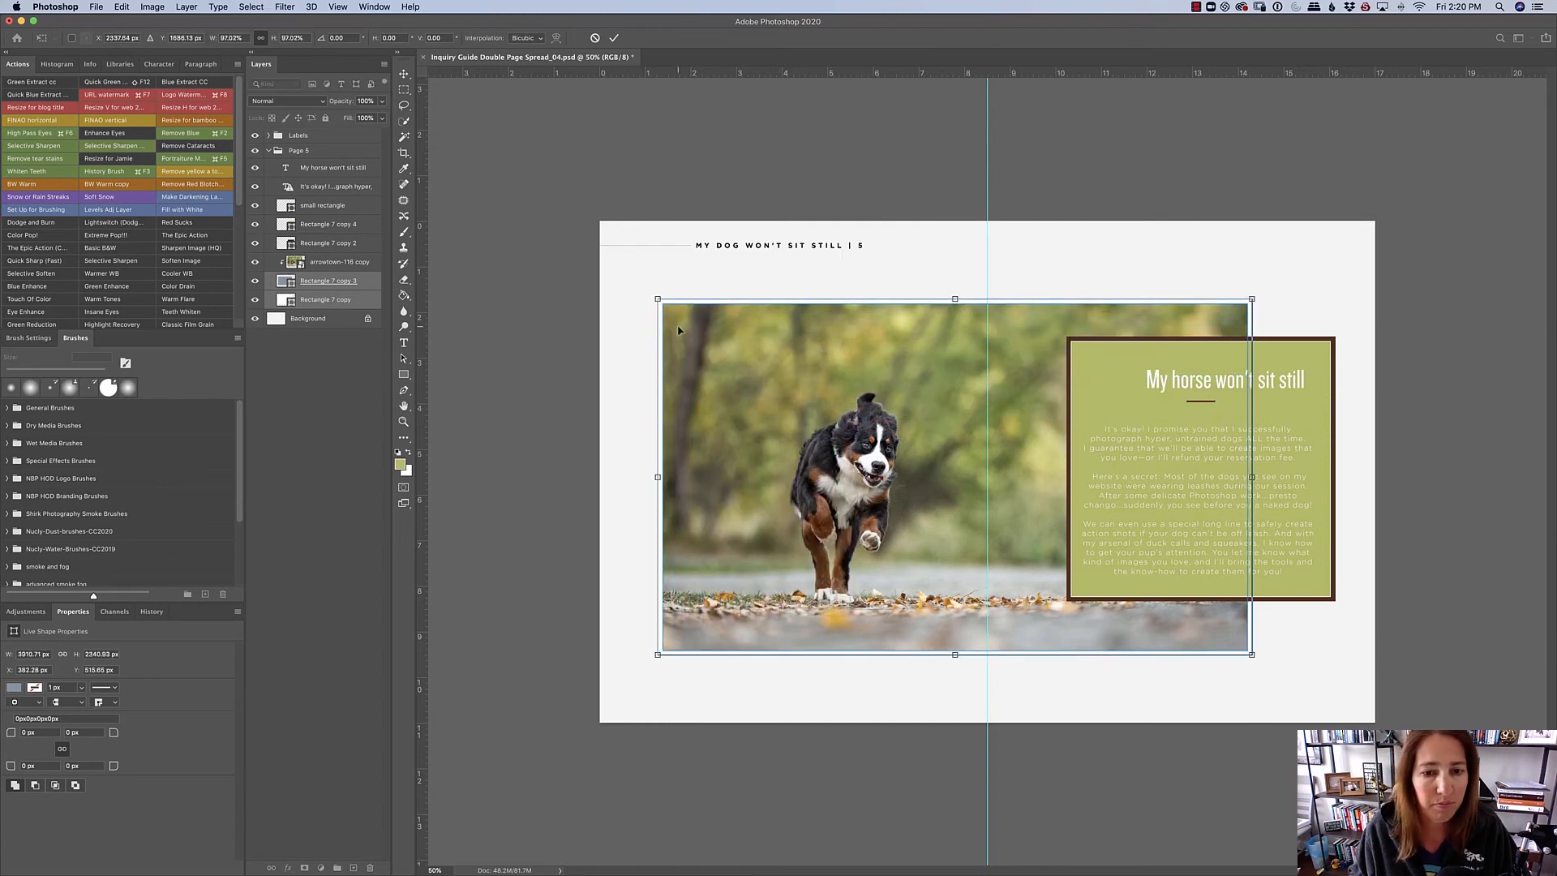
drag(765, 398, 796, 389)
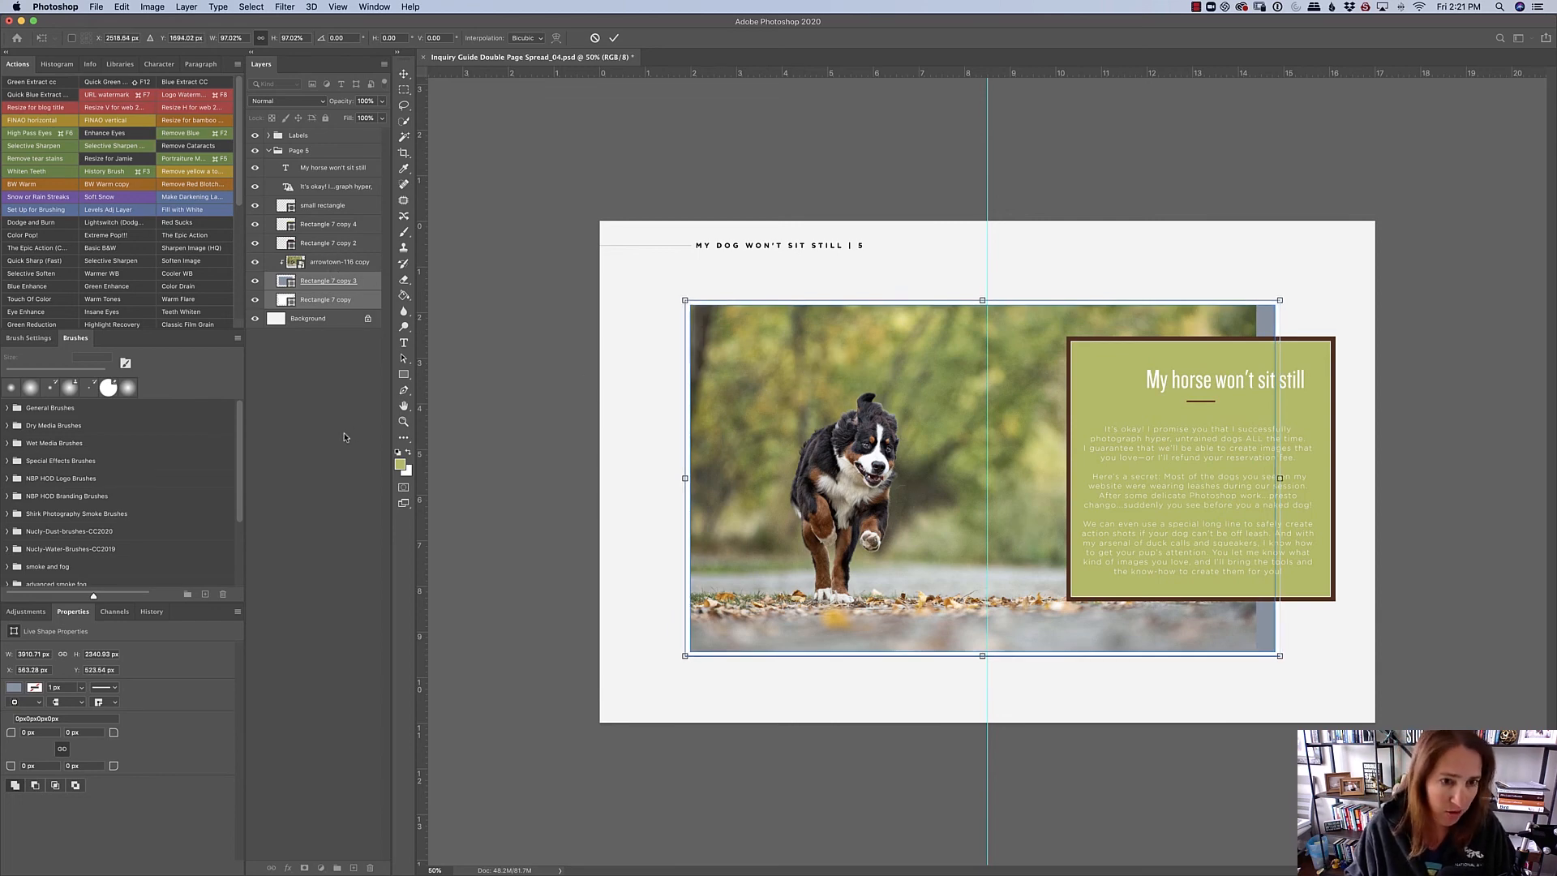
click(613, 37)
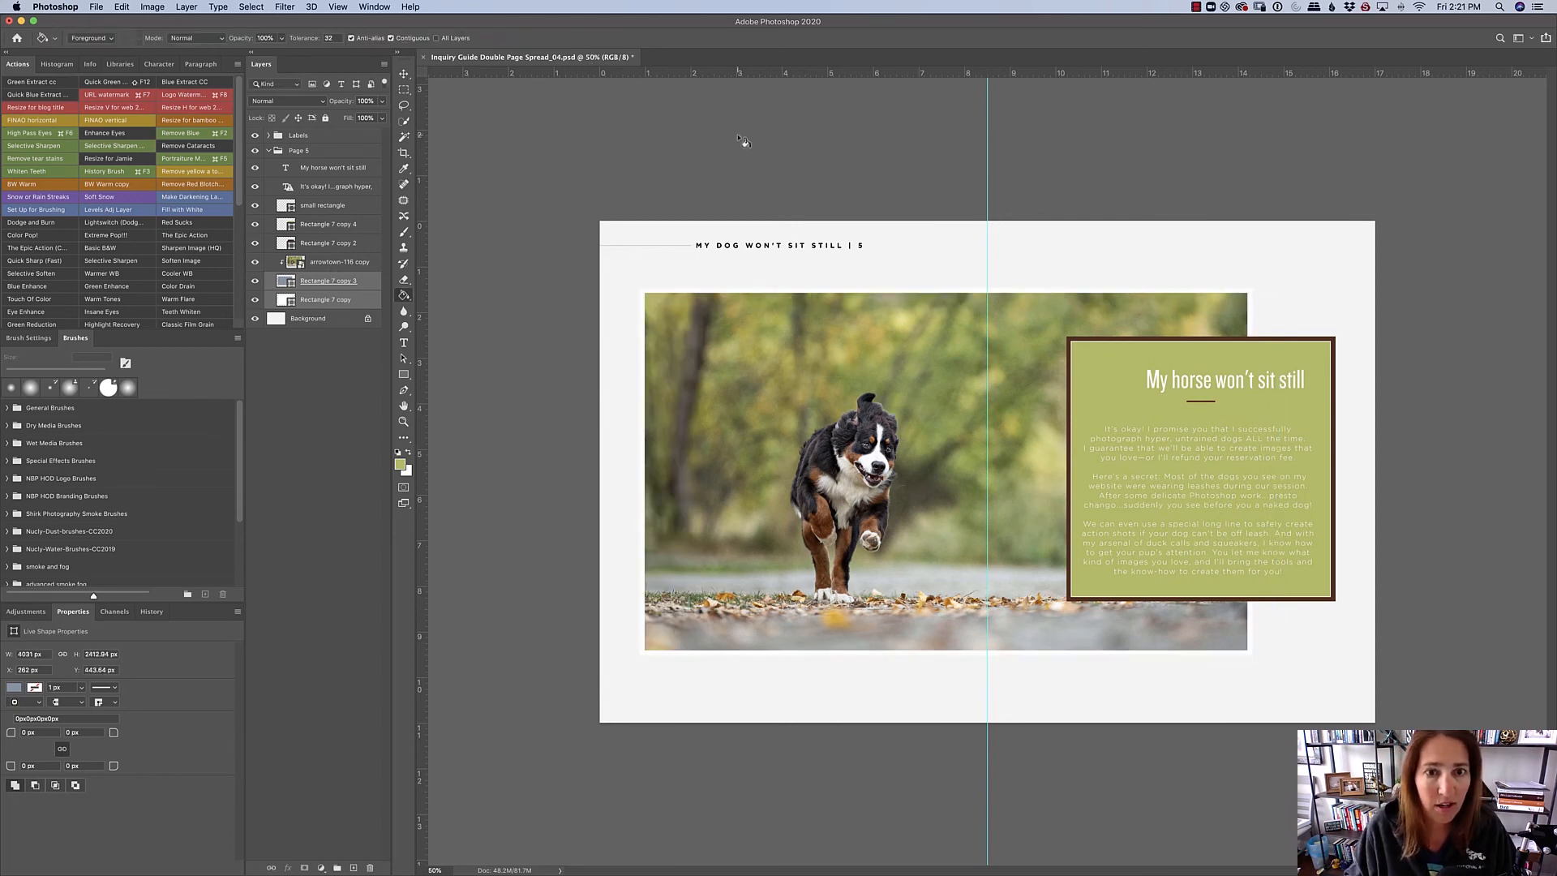
- Scale the arrowtown-116 copy photo together with both frame rectangles to about 97.3% and shift them toward the text panel
click(340, 260)
shift+click(333, 299)
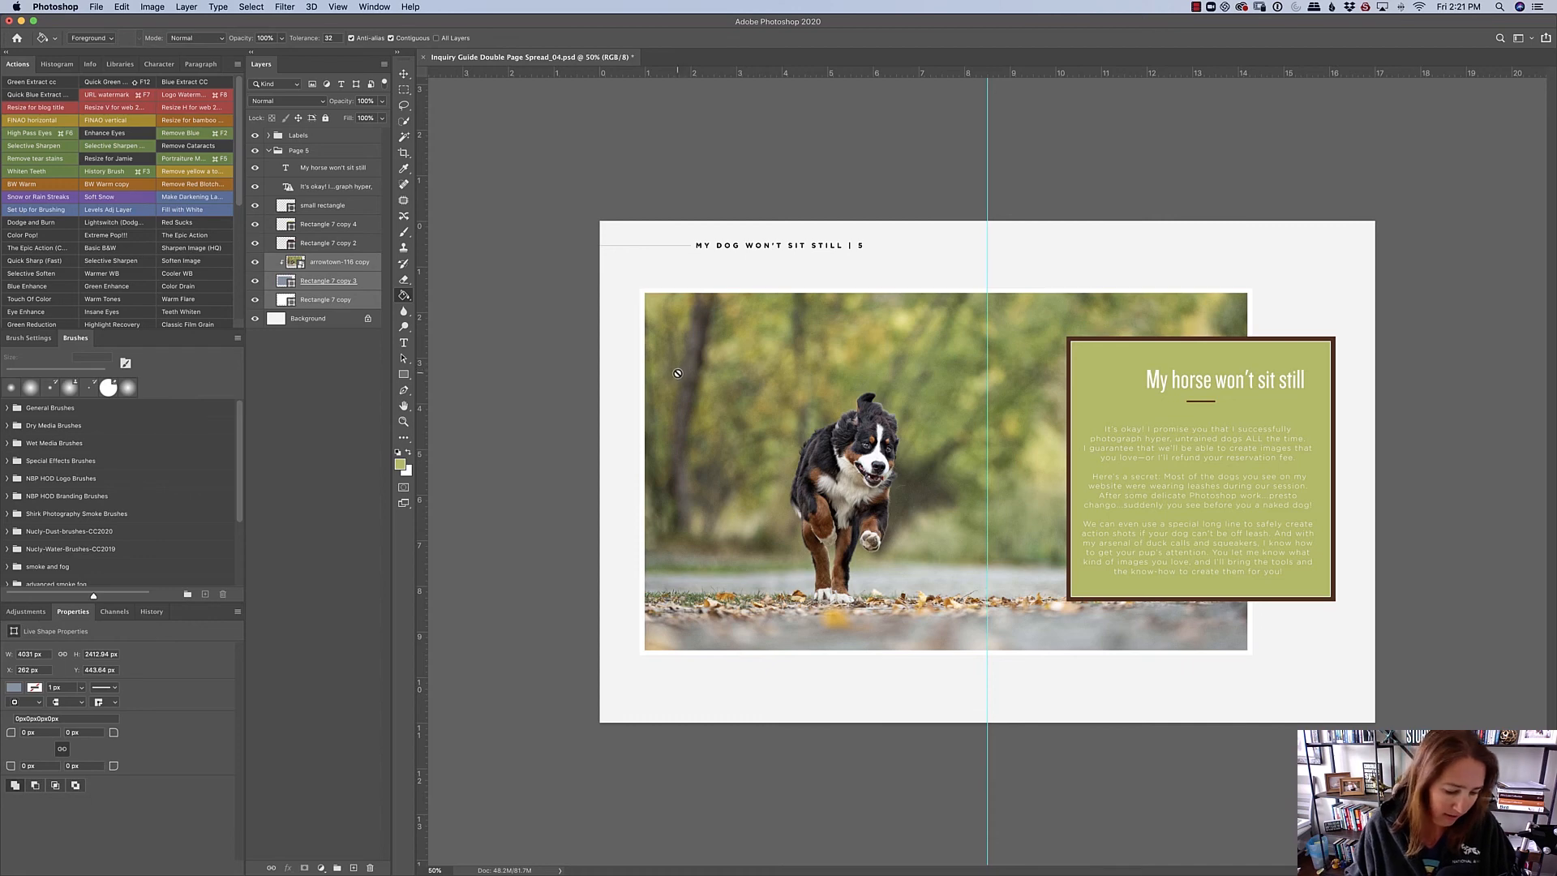
key(super+t)
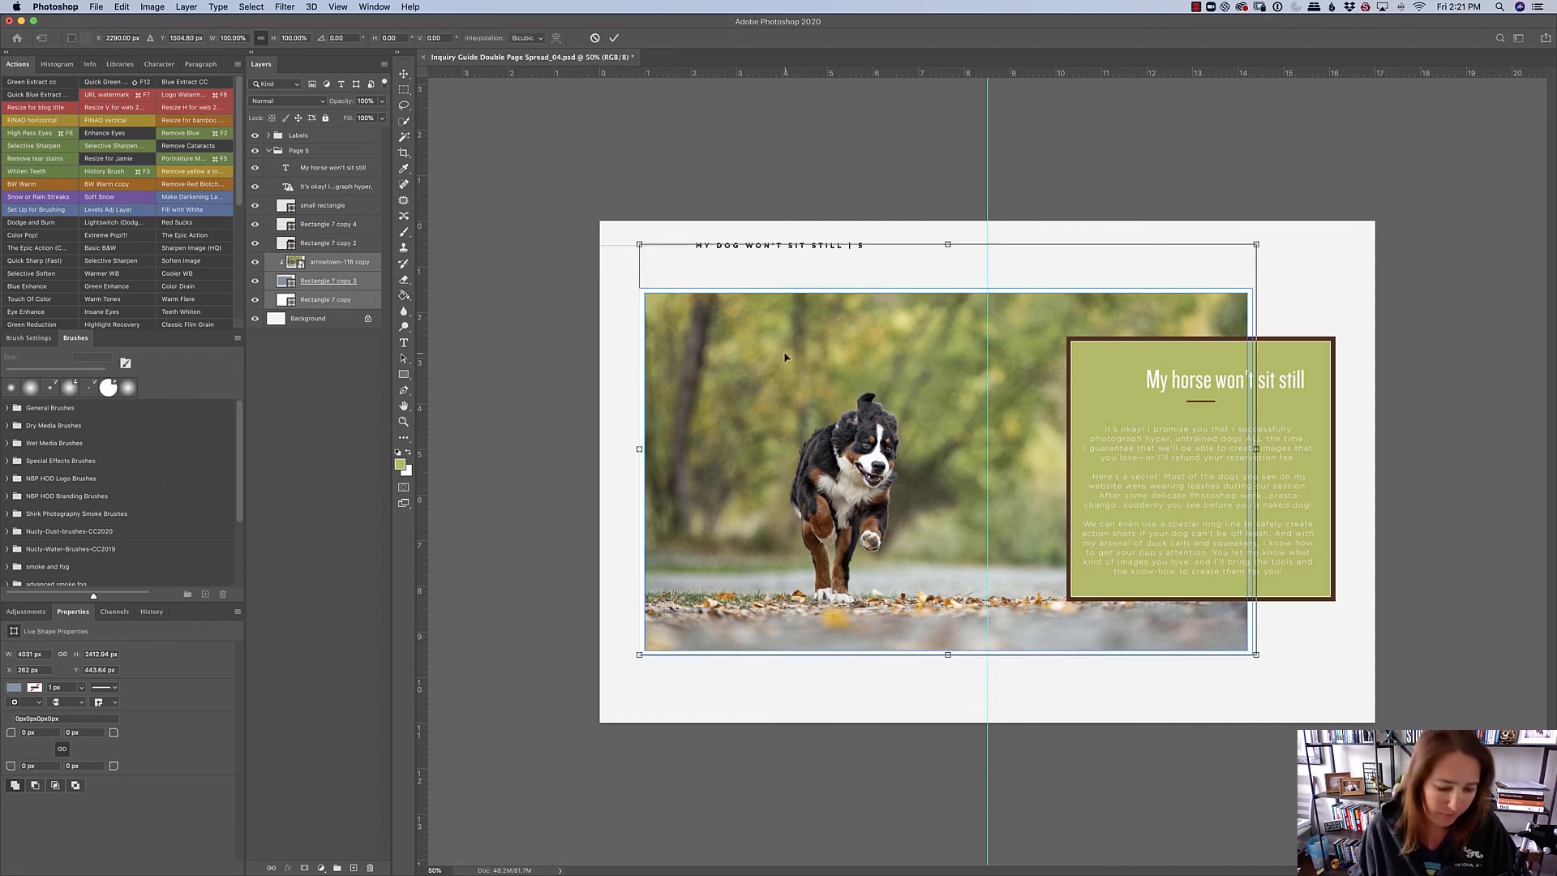
drag(640, 654, 677, 704)
mouse_move(868, 505)
mouse_down()
mouse_move(897, 536)
mouse_move(1001, 534)
mouse_move(817, 555)
mouse_move(887, 529)
mouse_move(866, 487)
mouse_up()
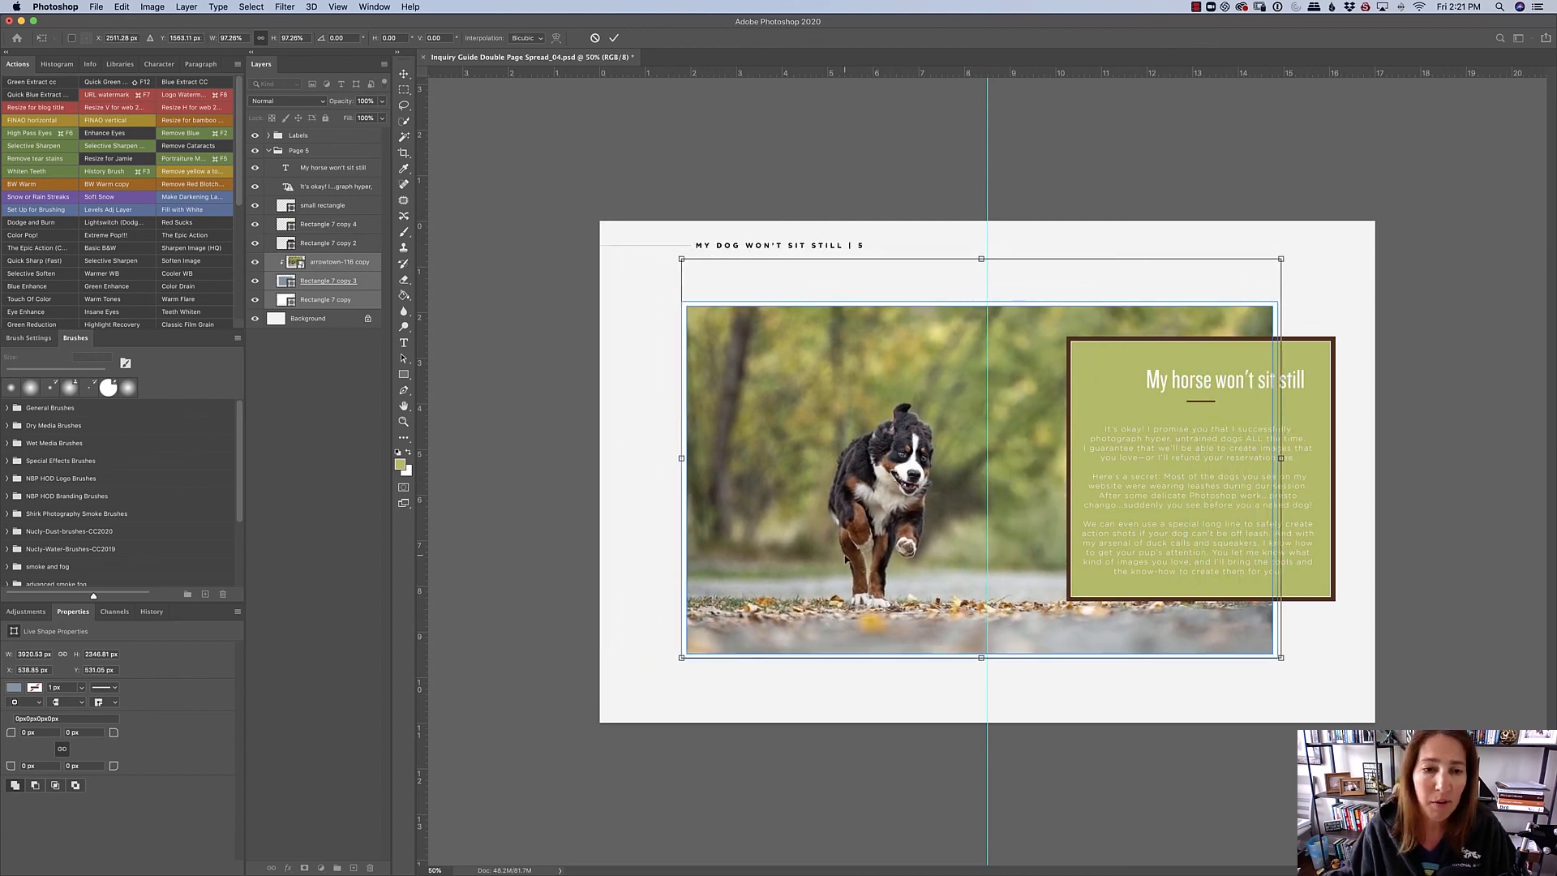